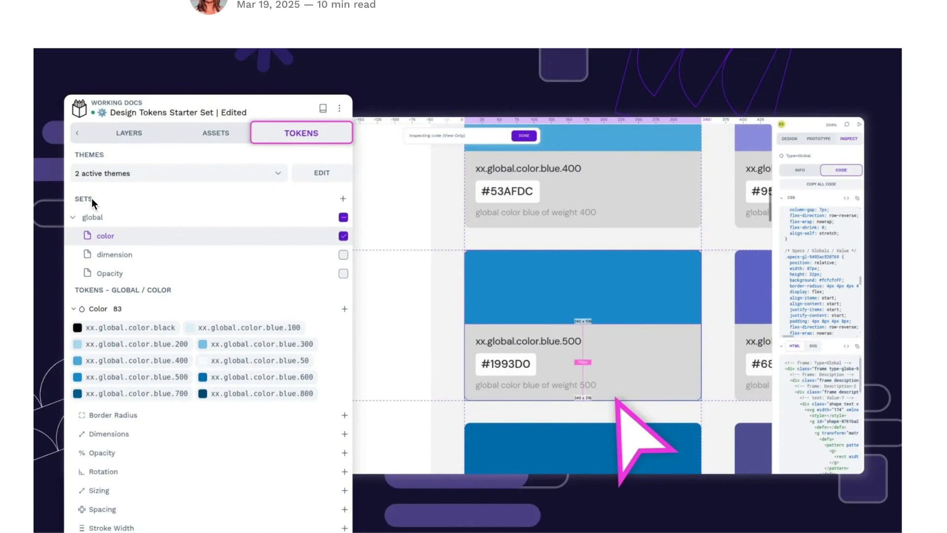
# Step: Read through the Penpot blog guide on what design tokens are, down to the section on basic design tokens
pyautogui.scroll(-10, 222, 187)
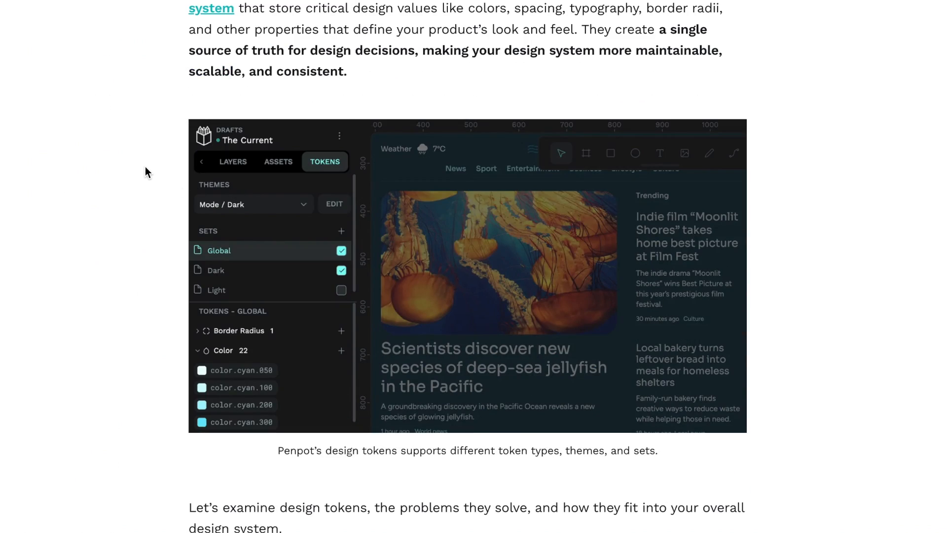
pyautogui.scroll(-6, 158, 163)
pyautogui.scroll(-9, 135, 156)
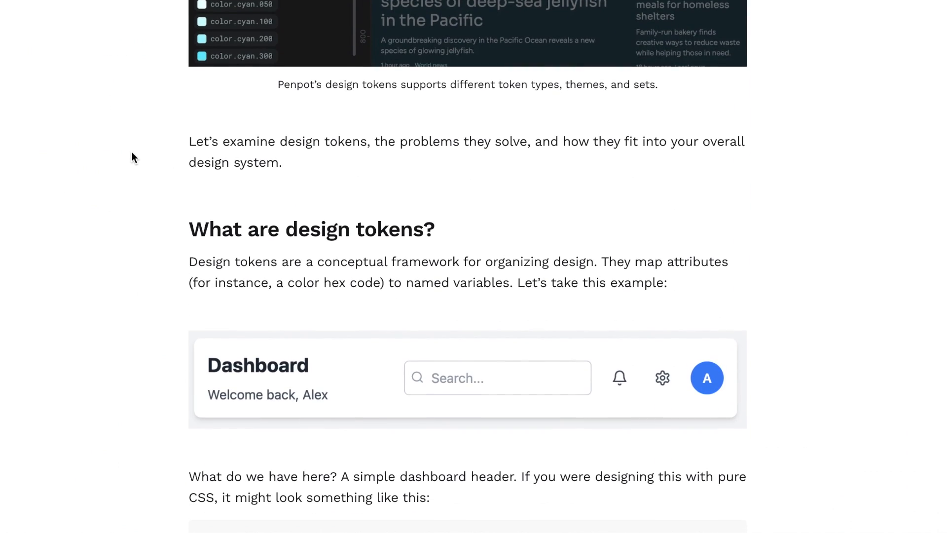
pyautogui.scroll(-9, 138, 203)
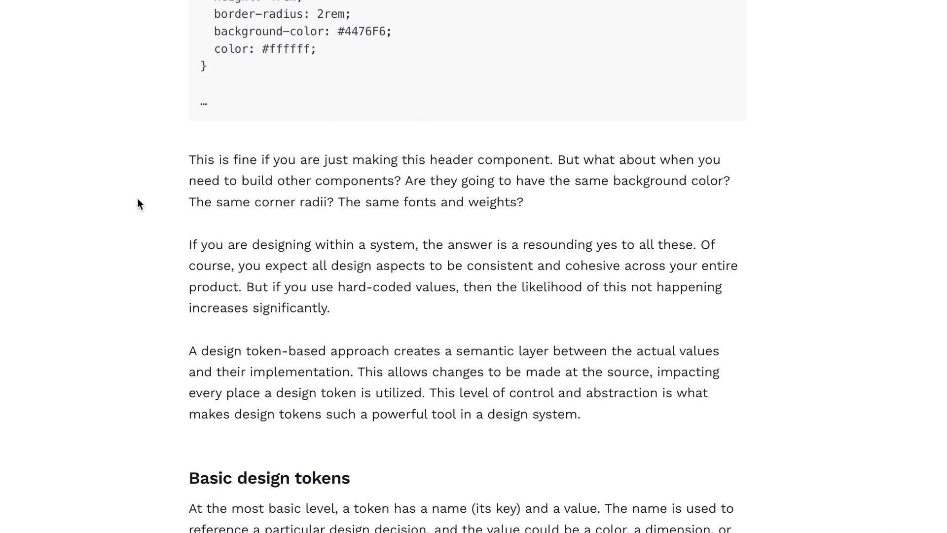
pyautogui.scroll(-4, 136, 192)
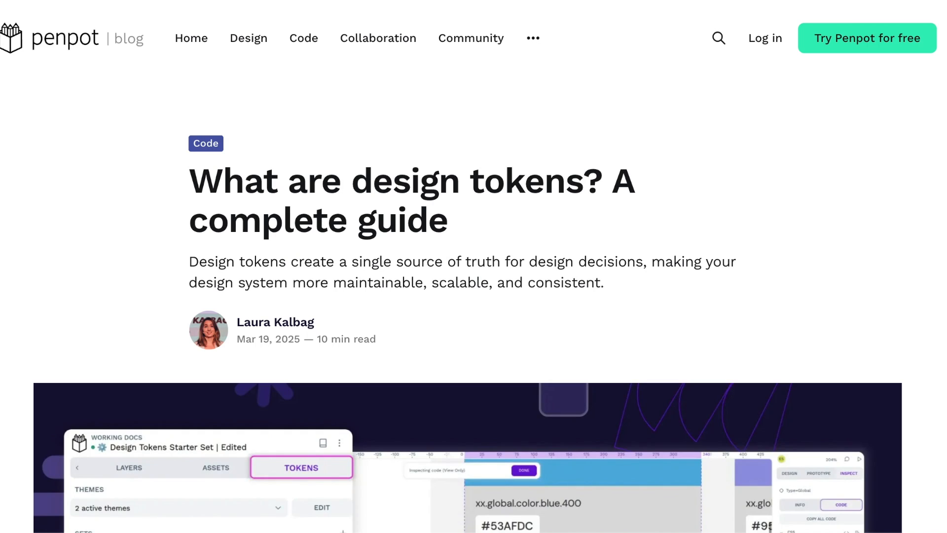
pyautogui.scroll(-4, 207, 132)
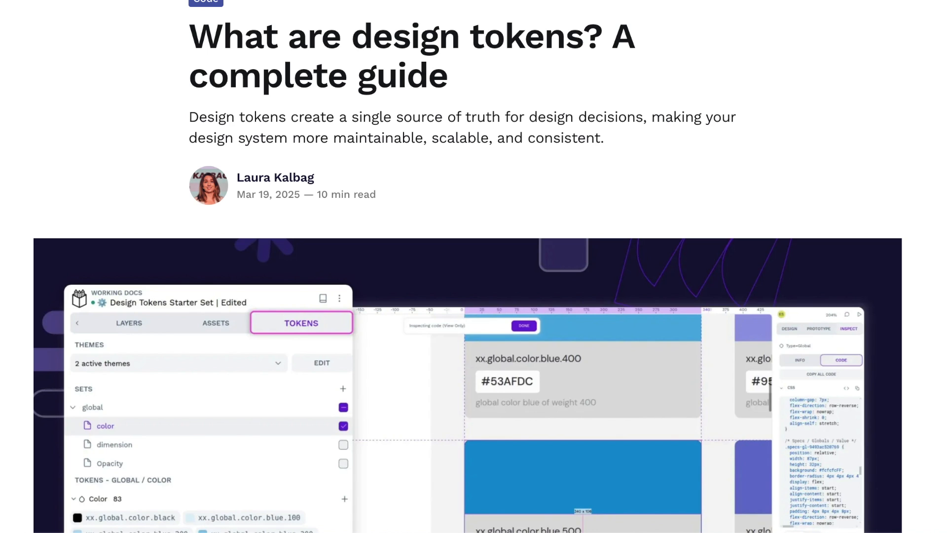
pyautogui.scroll(-4, 260, 262)
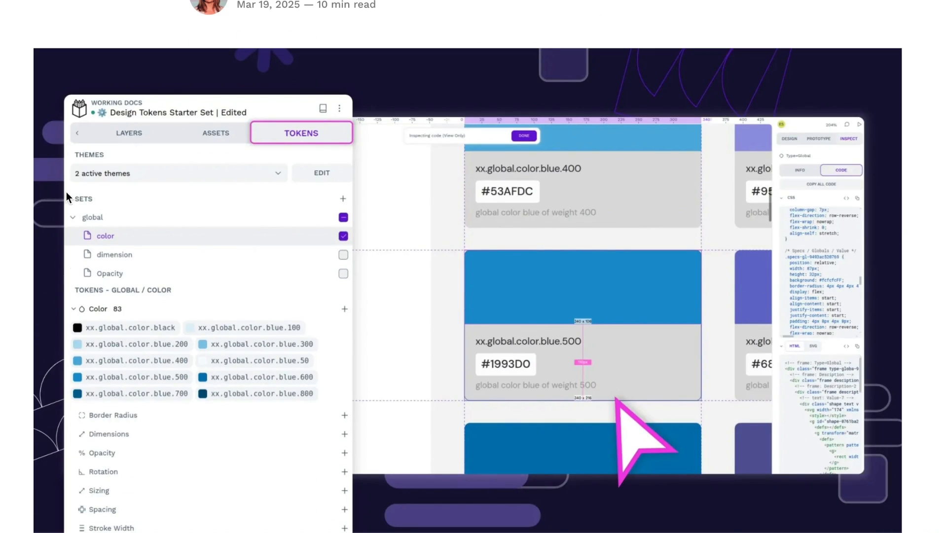
pyautogui.scroll(-12, 146, 180)
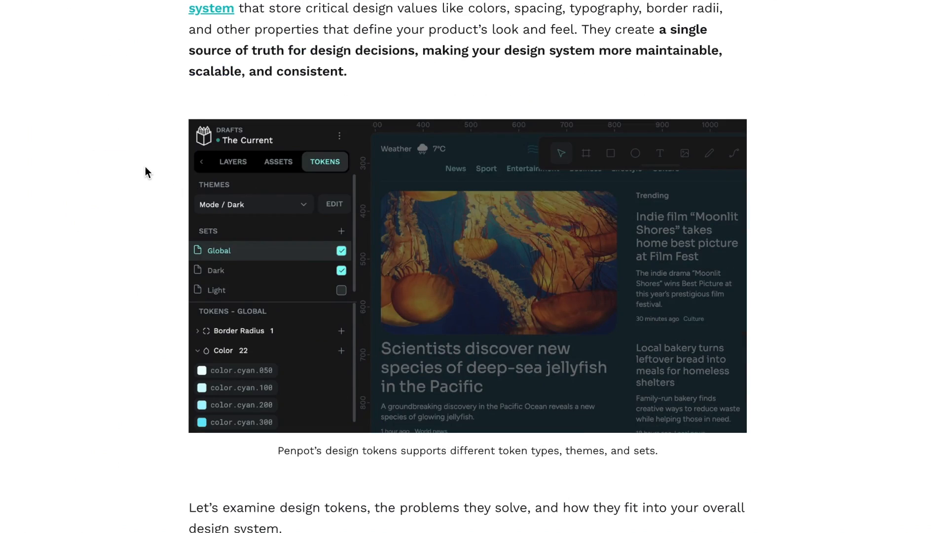
pyautogui.scroll(-7, 143, 169)
pyautogui.scroll(-9, 135, 152)
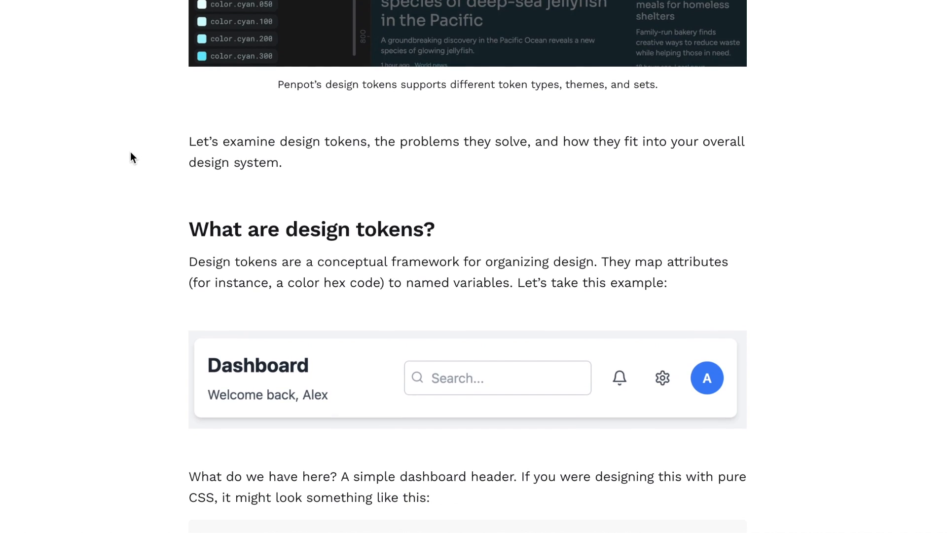
pyautogui.scroll(-9, 138, 200)
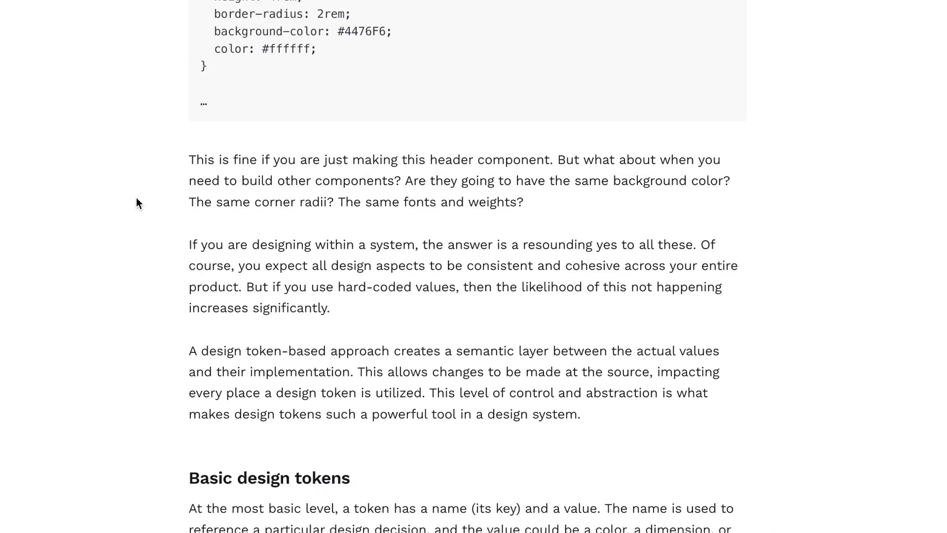
pyautogui.scroll(-4, 137, 192)
pyautogui.scroll(2, 266, 227)
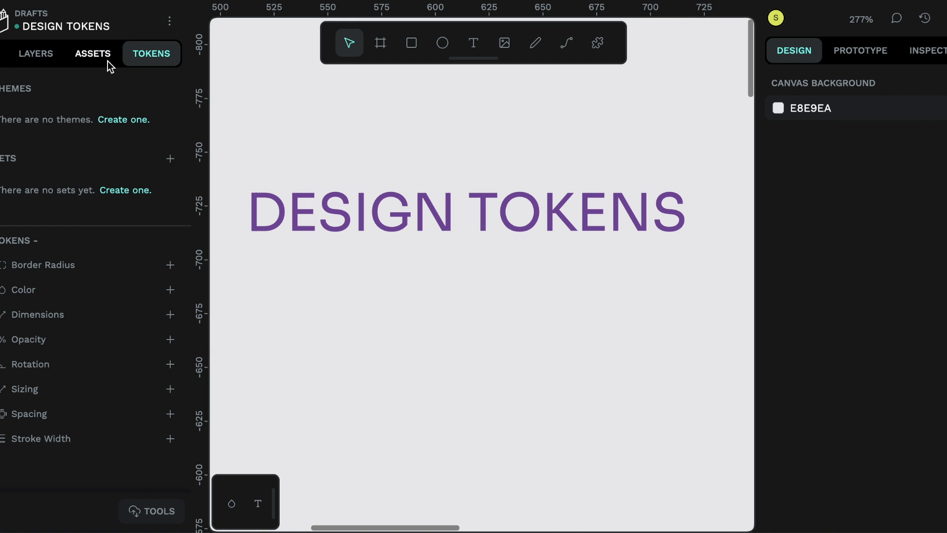
# Step: Look through the layers and assets of the DESIGN TOKENS file, then return to its design tokens
pyautogui.click(32, 65)
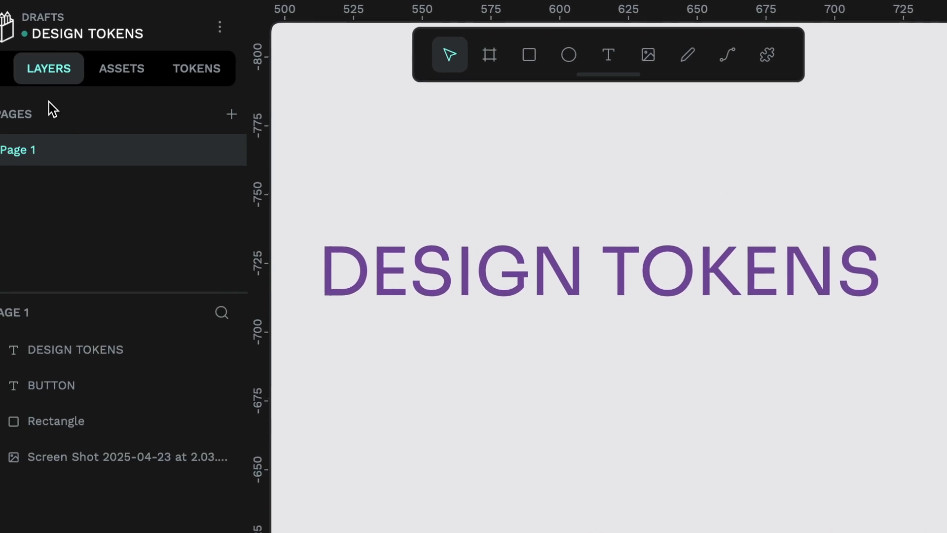
pyautogui.click(96, 59)
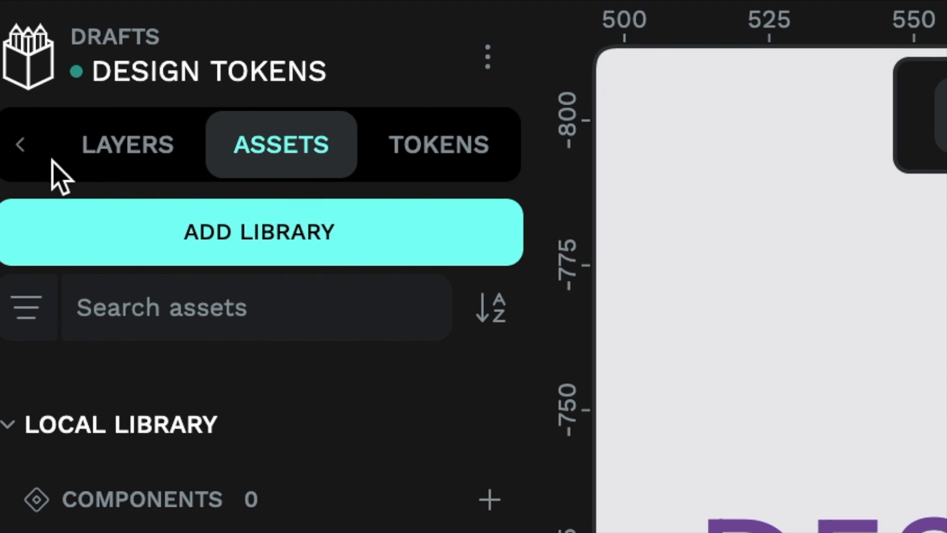
pyautogui.click(474, 164)
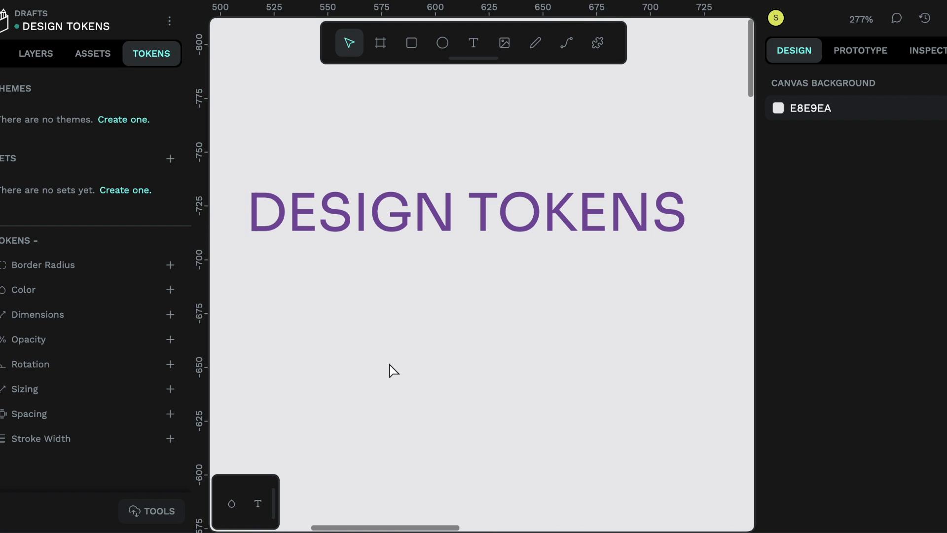
# Step: Examine the Buttons reference image on the canvas for its dark and light color names, hex values and token names
pyautogui.scroll(-2, 284, 298)
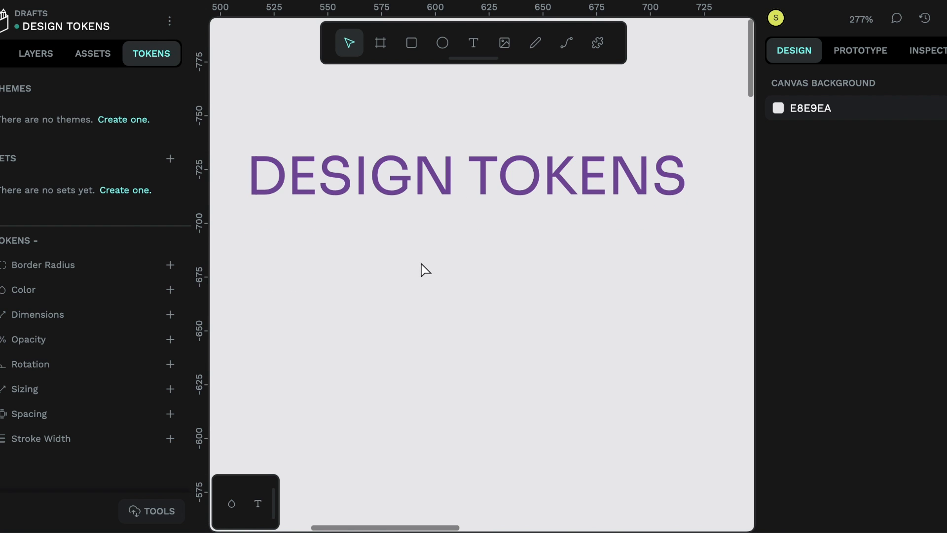
pyautogui.scroll(5, 415, 269)
pyautogui.scroll(10, 395, 272)
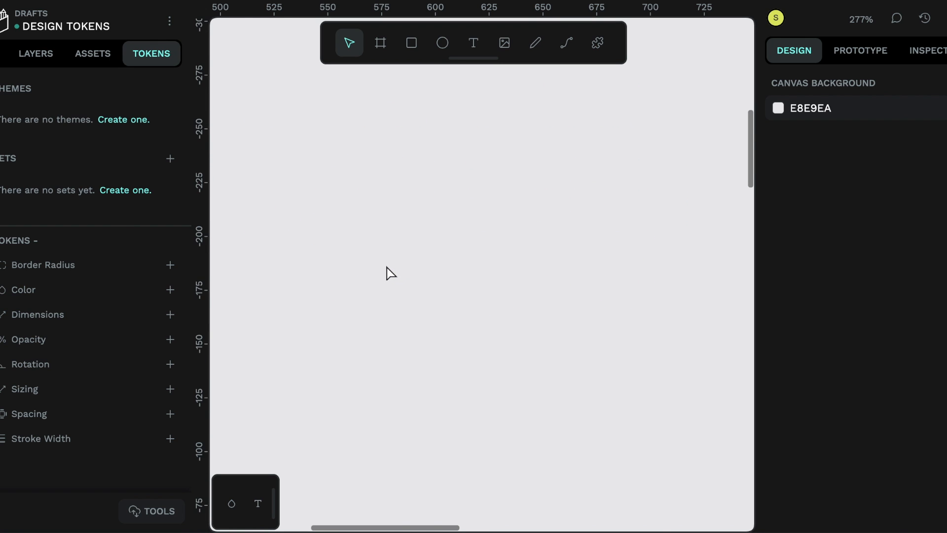
pyautogui.scroll(-5, 391, 273)
pyautogui.scroll(-10, 391, 273)
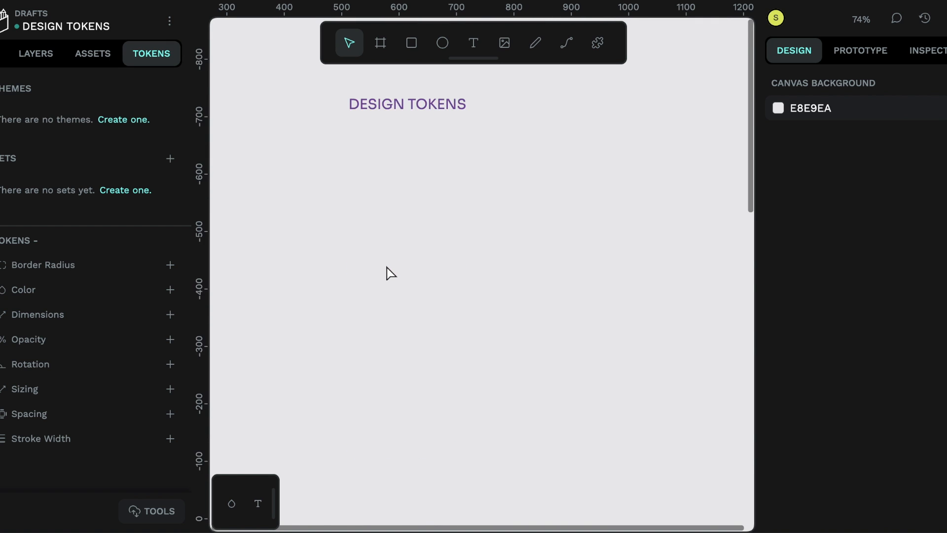
pyautogui.scroll(-7, 391, 273)
pyautogui.scroll(1, 368, 243)
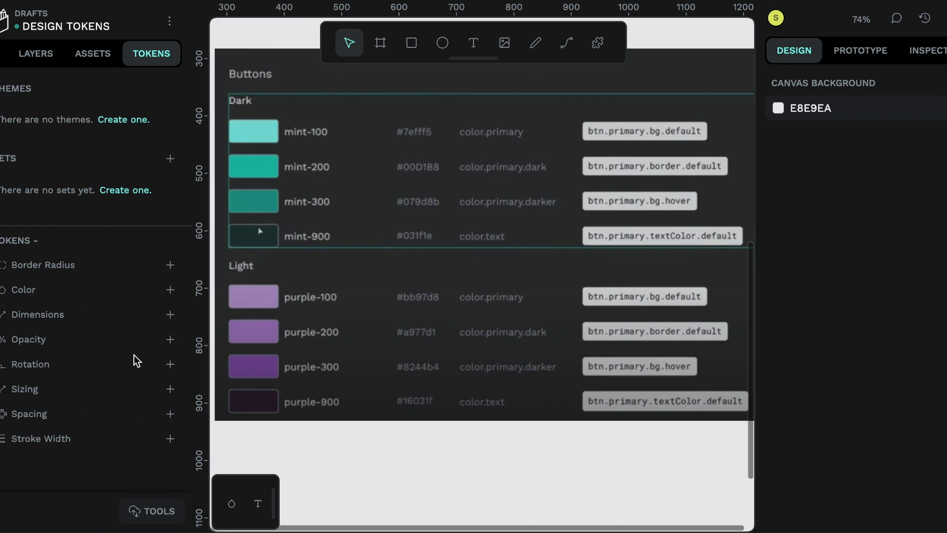
pyautogui.scroll(-1, 384, 276)
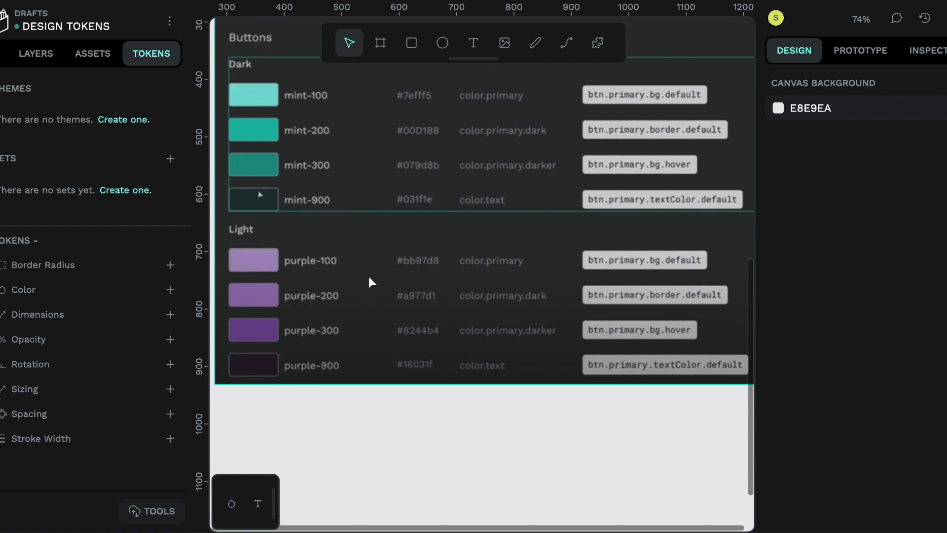
pyautogui.scroll(3, 368, 276)
pyautogui.scroll(-1, 354, 277)
pyautogui.scroll(-1, 356, 277)
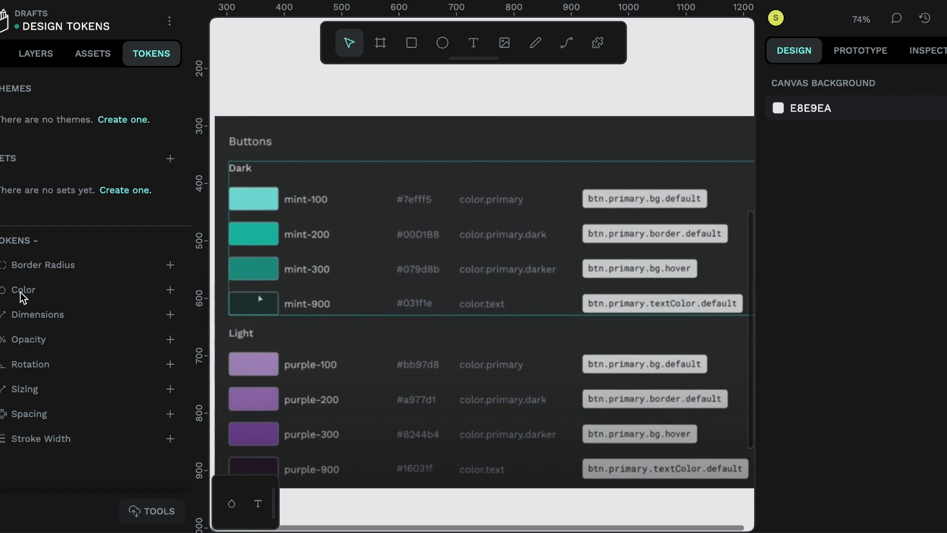
pyautogui.click(167, 293)
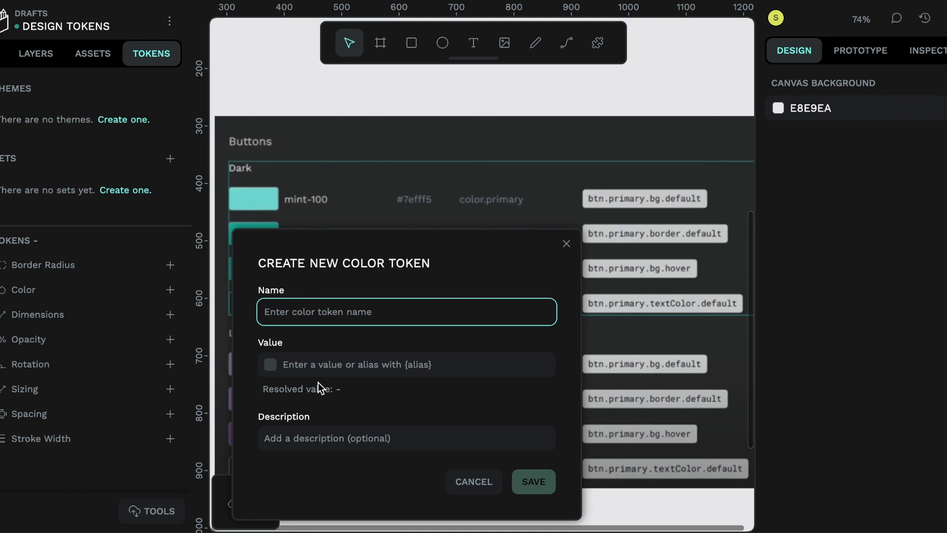
pyautogui.scroll(-1, 386, 195)
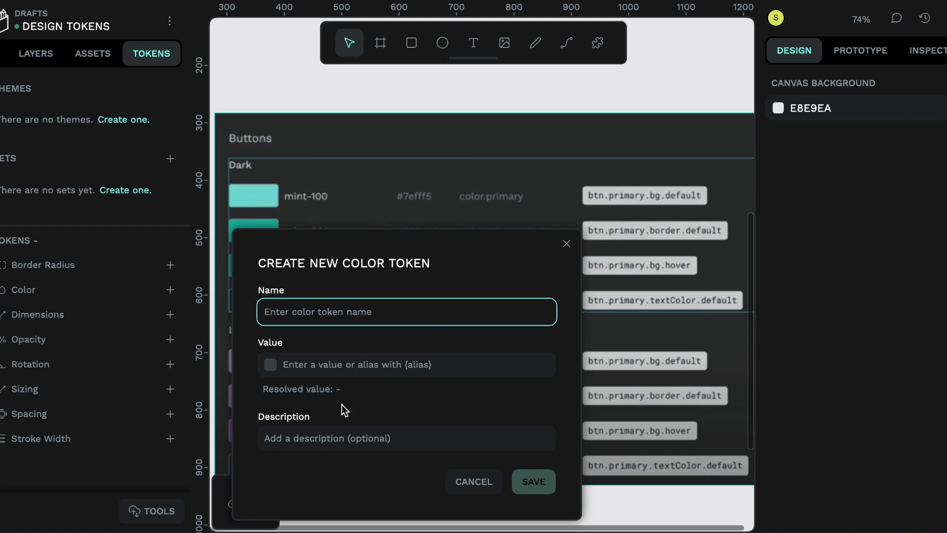
pyautogui.click(284, 318)
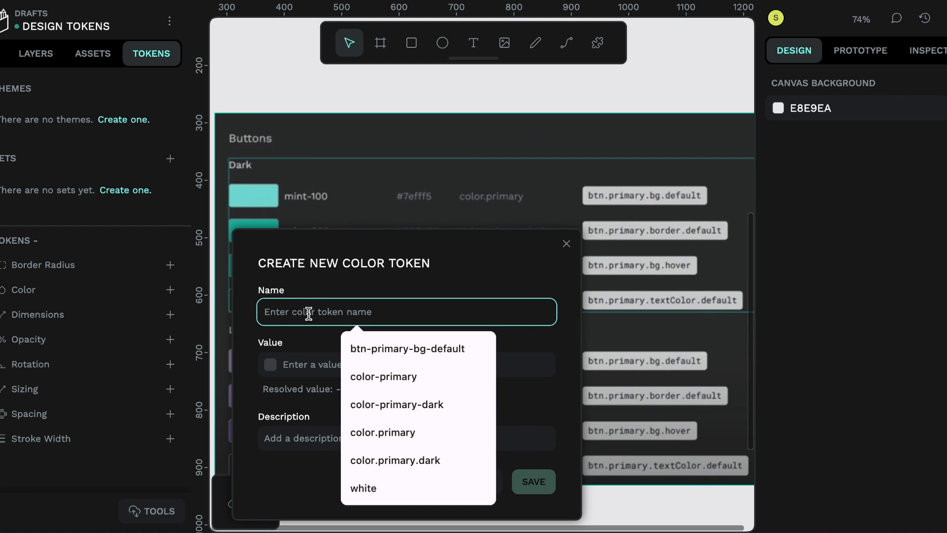
pyautogui.write('mint-')
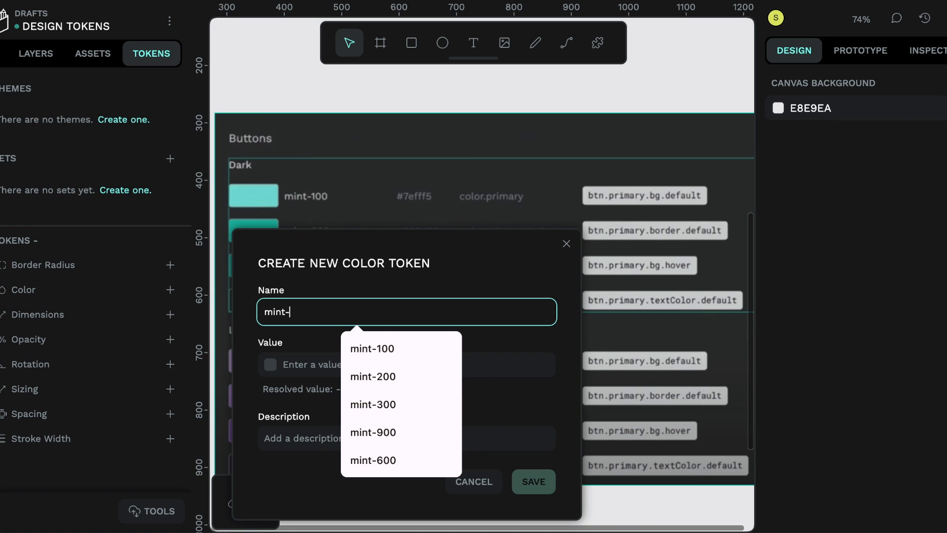
pyautogui.write('100')
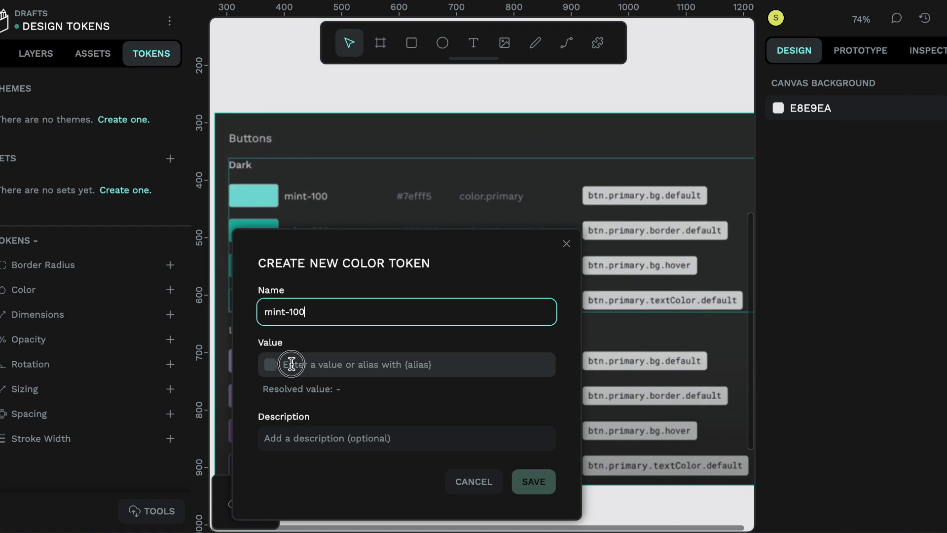
pyautogui.click(292, 364)
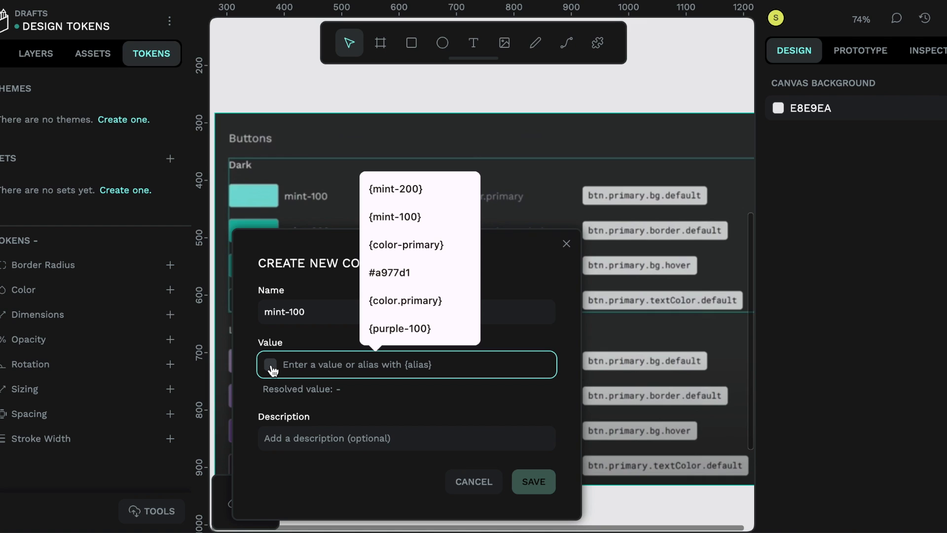
pyautogui.click(272, 366)
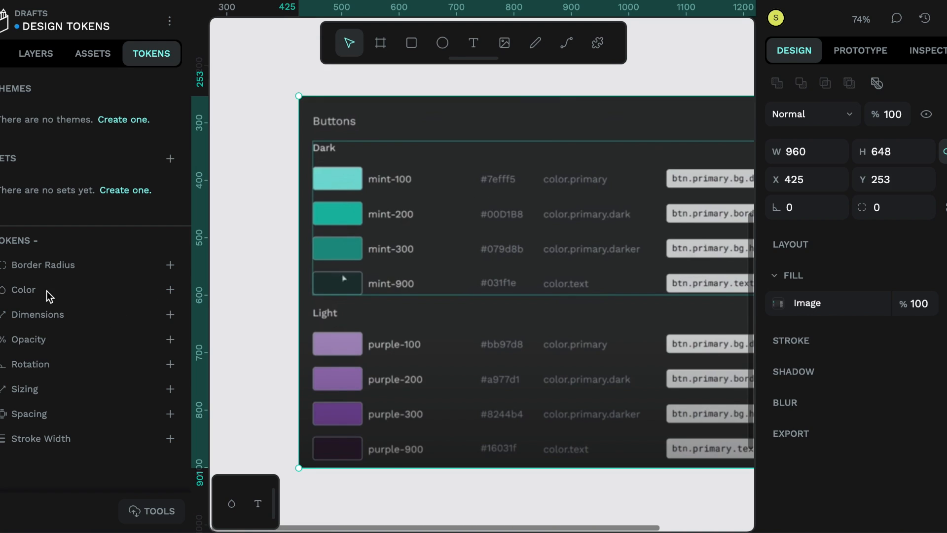
# Step: Create a color token named mint-100 with the value #7efff5 and no description
pyautogui.click(162, 291)
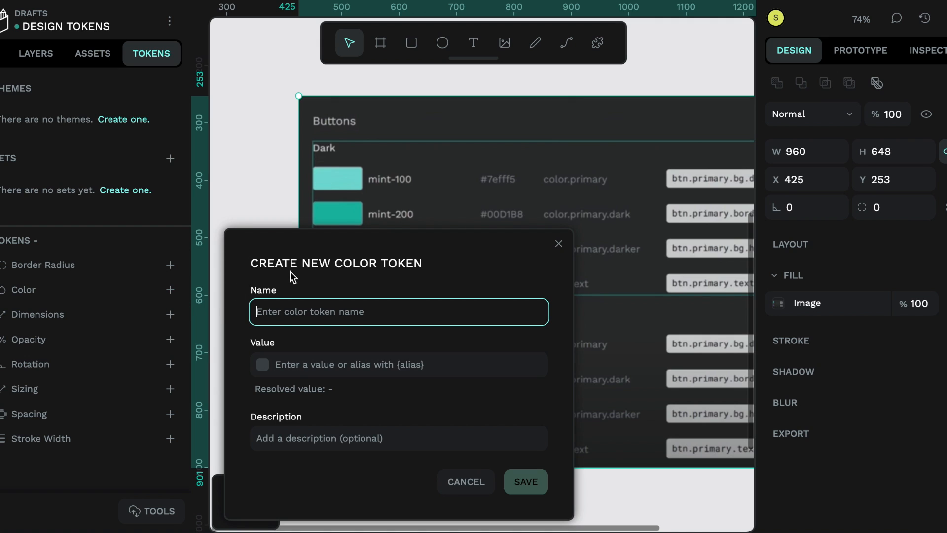
pyautogui.write('mint')
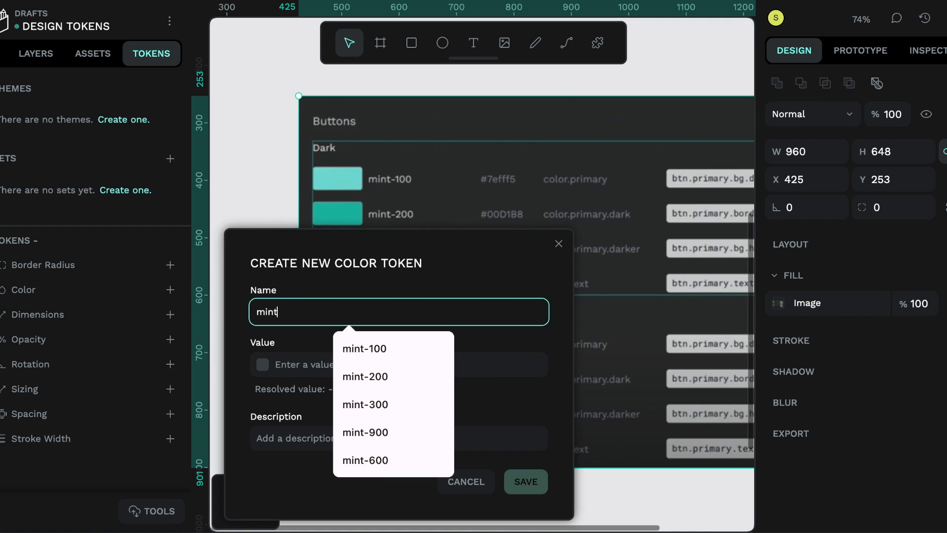
pyautogui.write('-100')
pyautogui.click(326, 365)
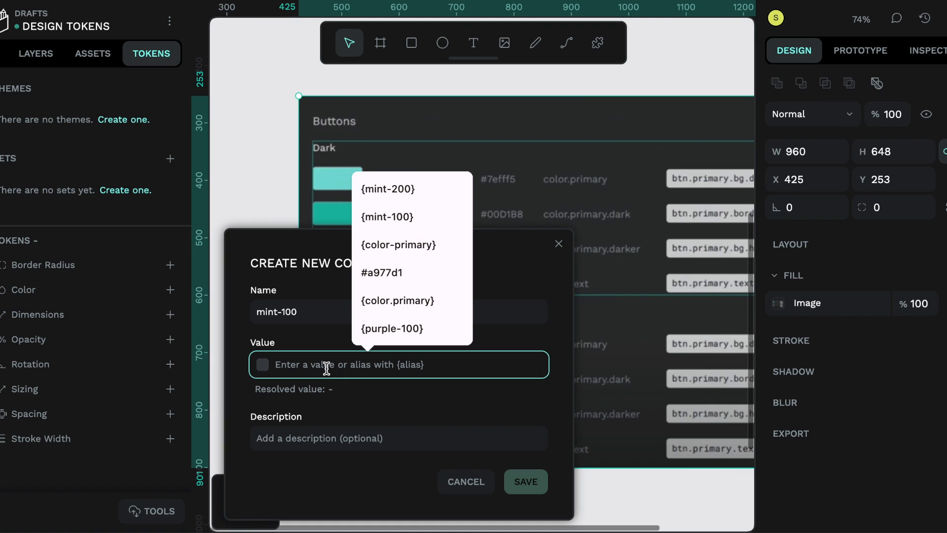
pyautogui.write('#7ef')
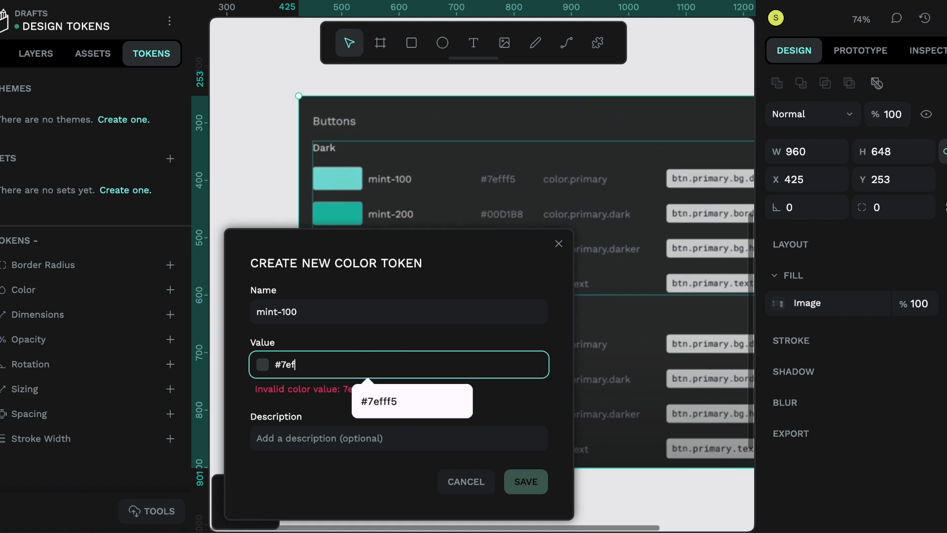
pyautogui.write('ff5')
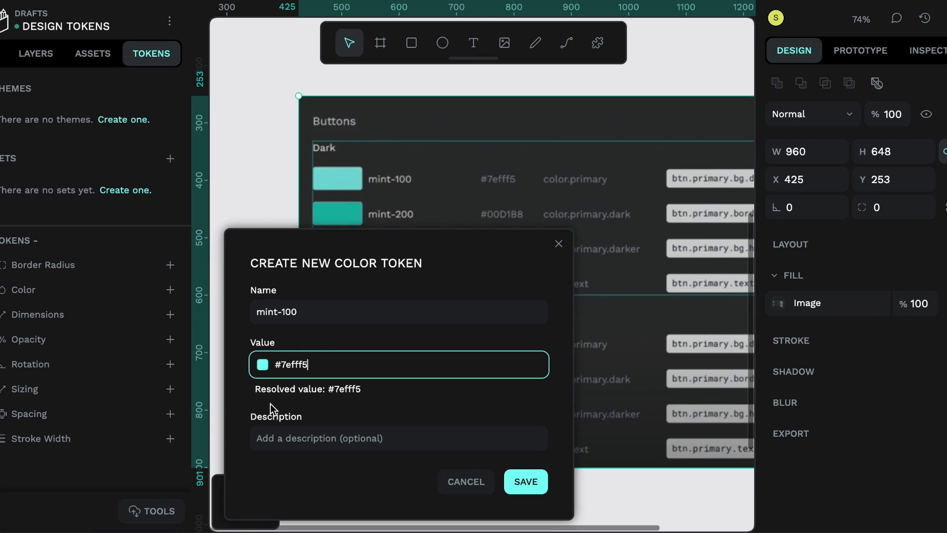
pyautogui.moveTo(261, 389); pyautogui.dragTo(352, 389)
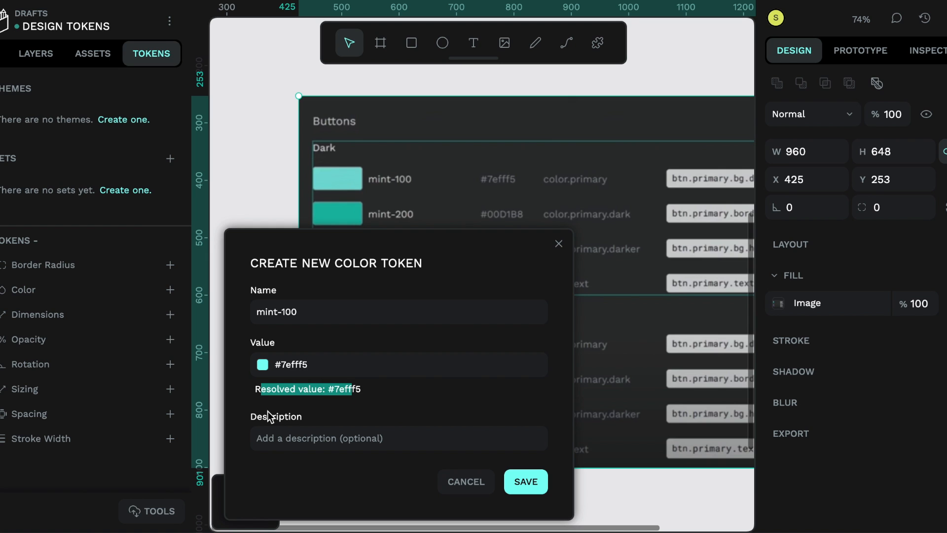
pyautogui.click(396, 438)
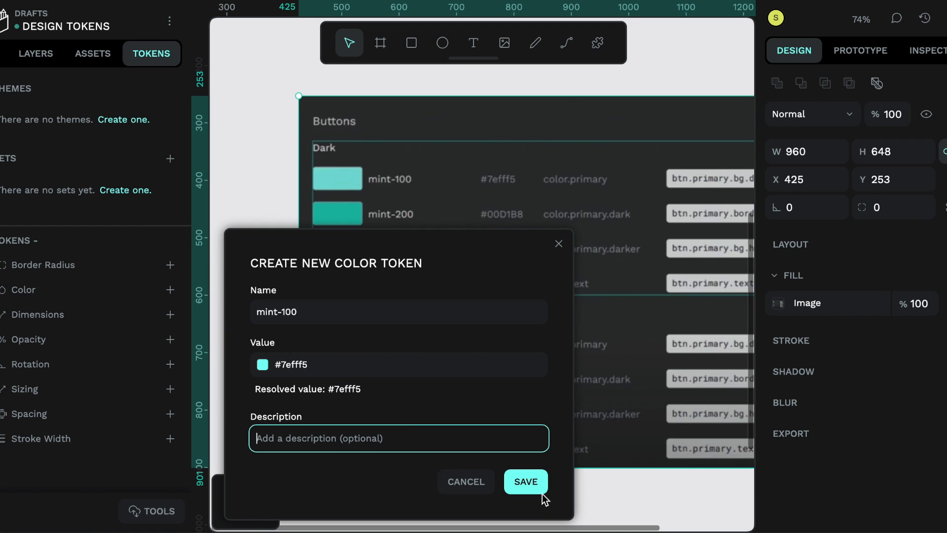
pyautogui.click(538, 490)
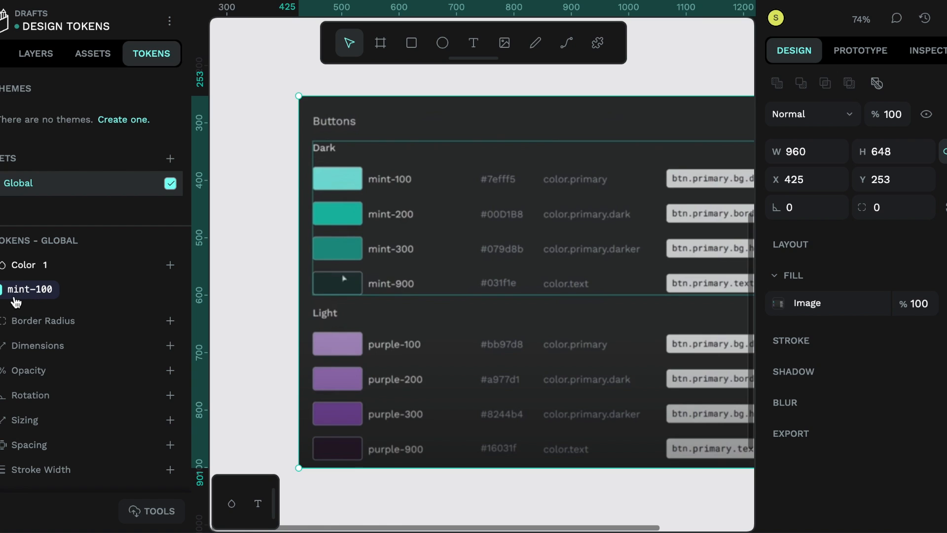
# Step: Create a color token named mint-200 in the Global set with the value #00d1b8
pyautogui.click(171, 267)
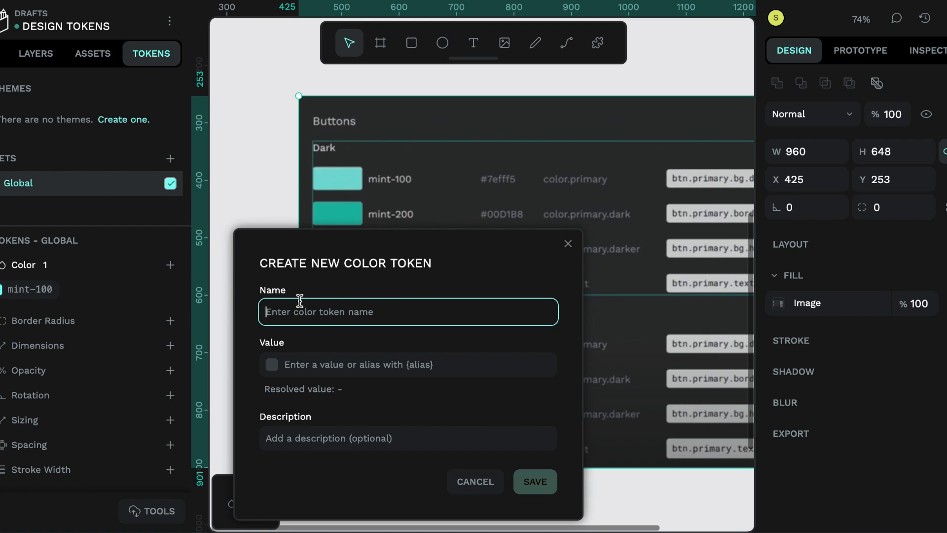
pyautogui.write('mint')
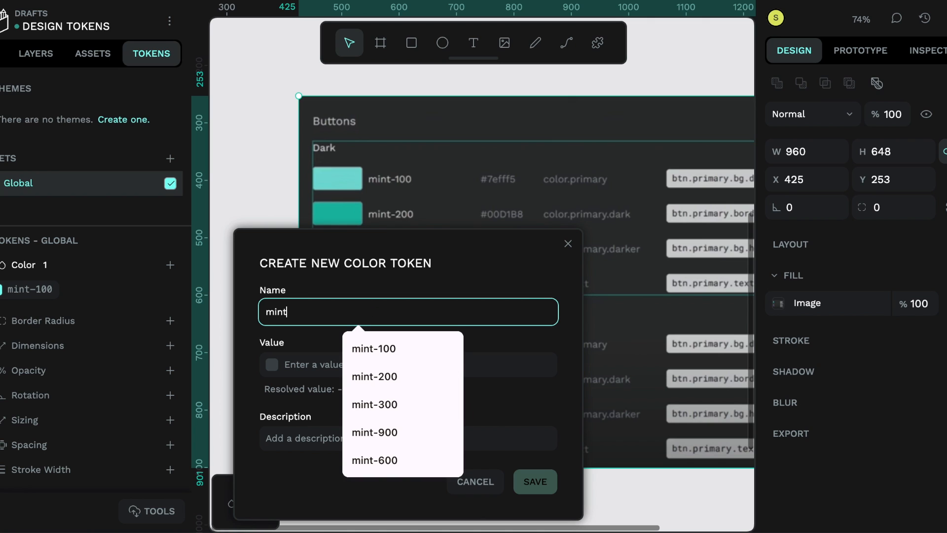
pyautogui.write('-200')
pyautogui.press('Tab')
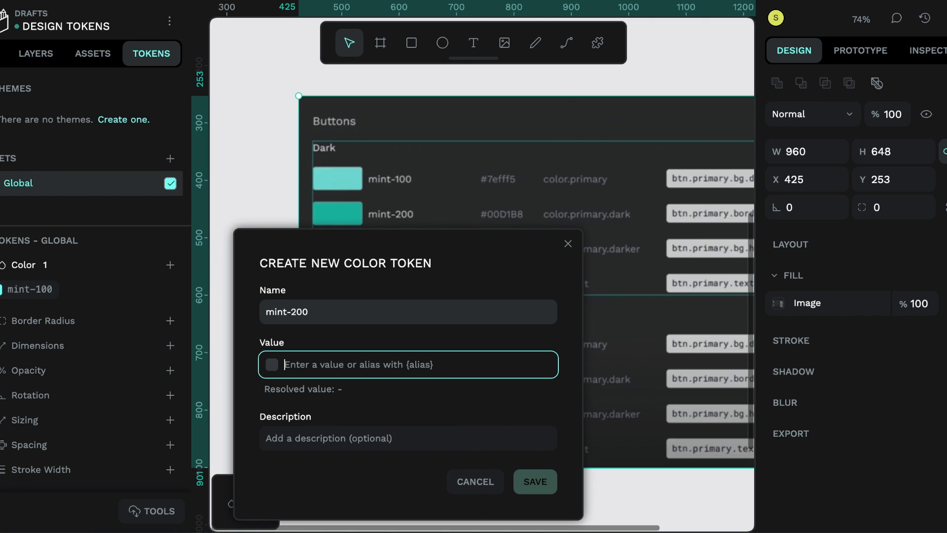
pyautogui.write('#00d')
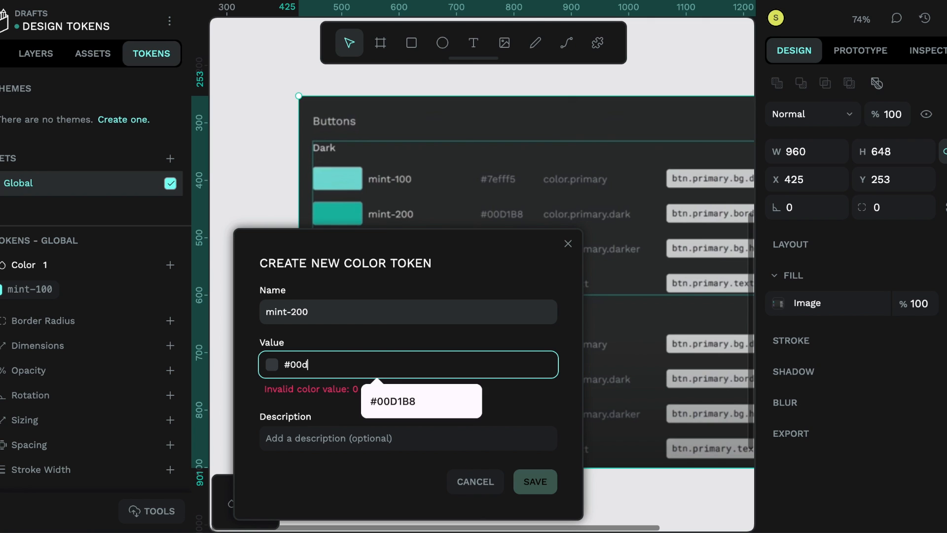
pyautogui.write('1b8')
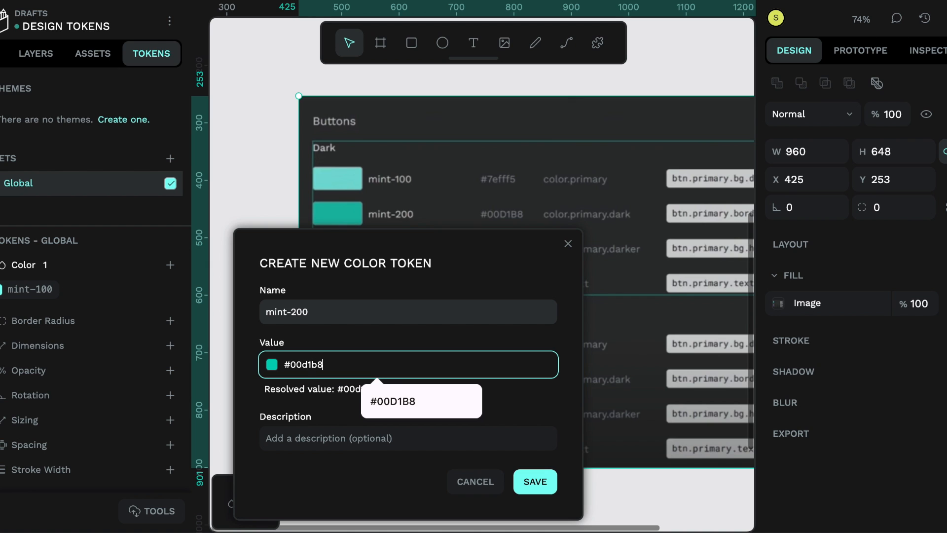
pyautogui.moveTo(299, 389); pyautogui.dragTo(365, 390)
pyautogui.click(542, 484)
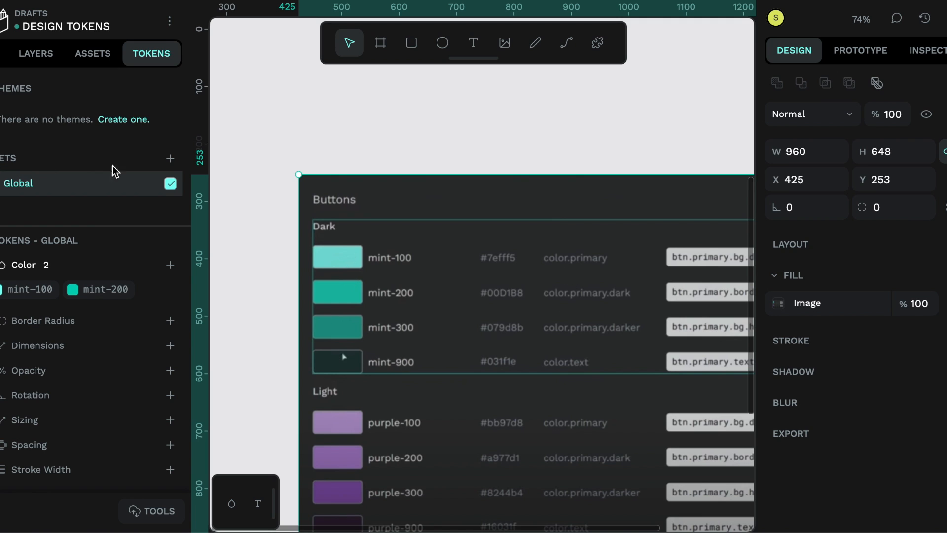
# Step: Add two token sets named Dark and Light alongside the Global set
pyautogui.click(172, 166)
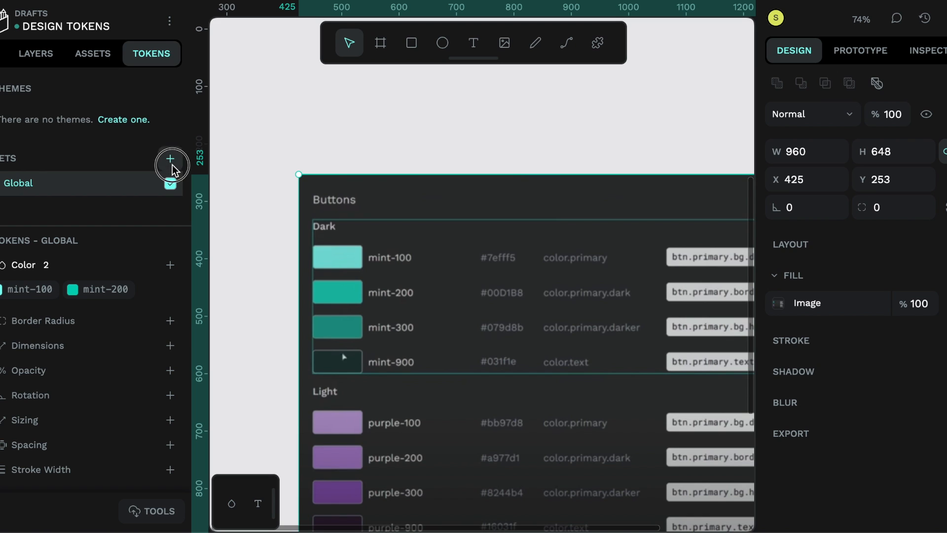
pyautogui.write('Dark')
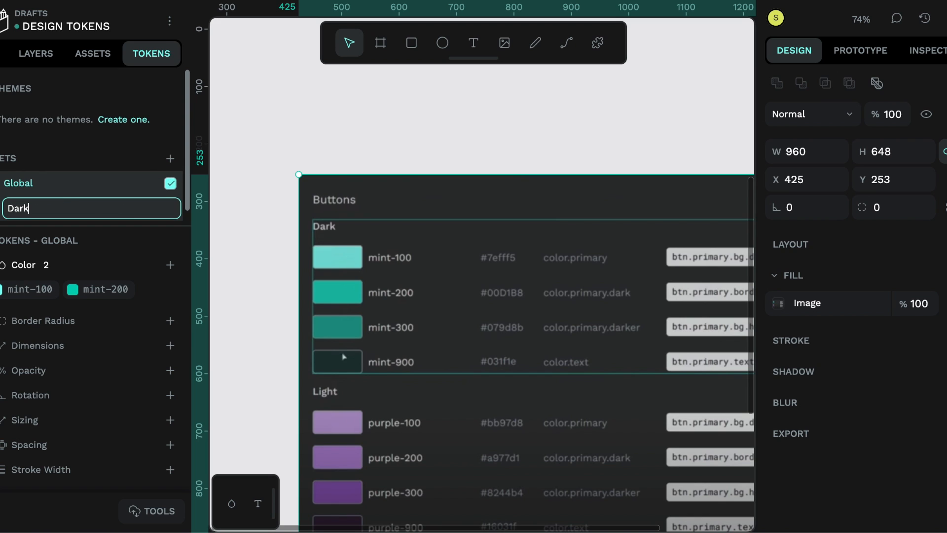
pyautogui.press('Return')
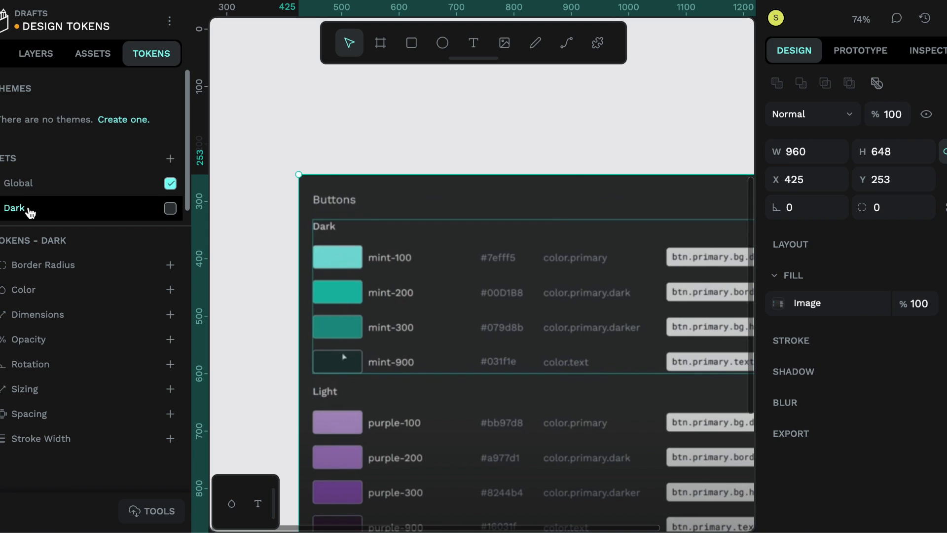
pyautogui.click(171, 160)
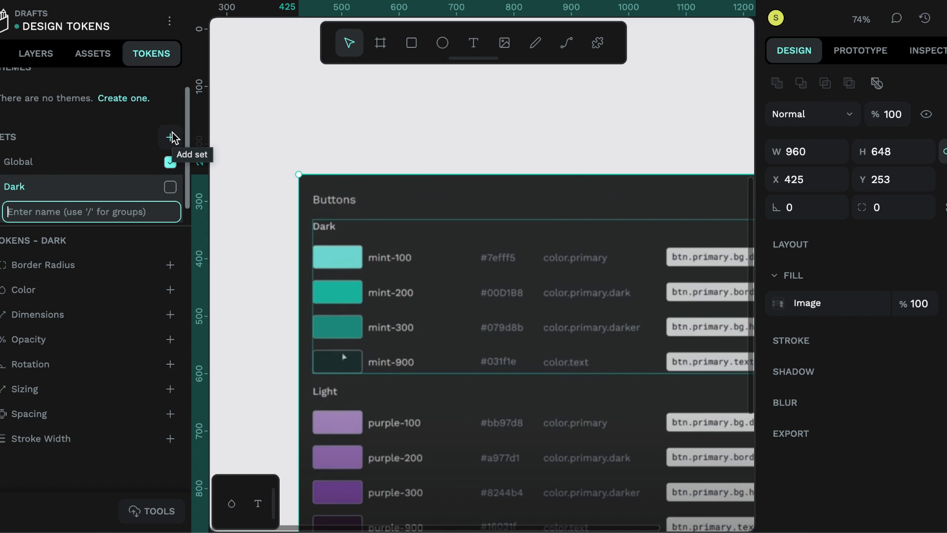
pyautogui.write('Light')
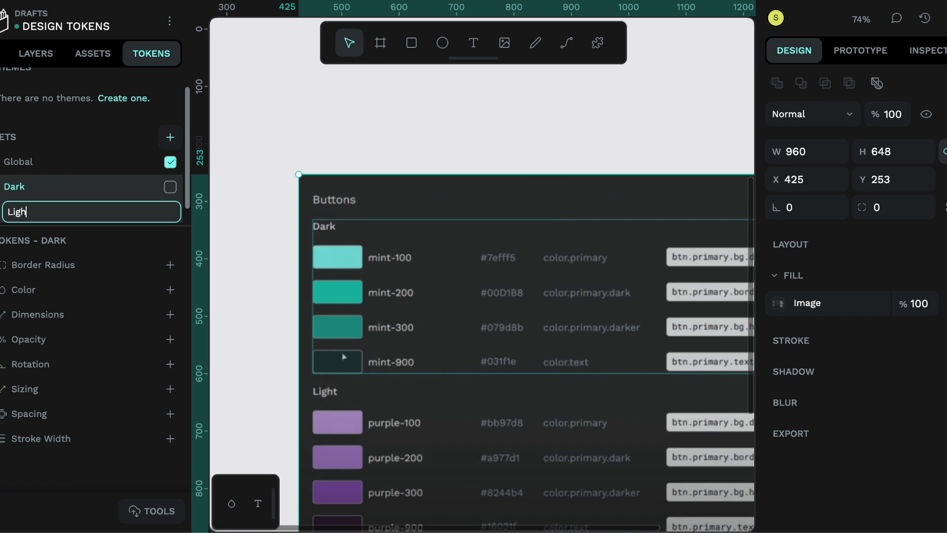
pyautogui.press('Return')
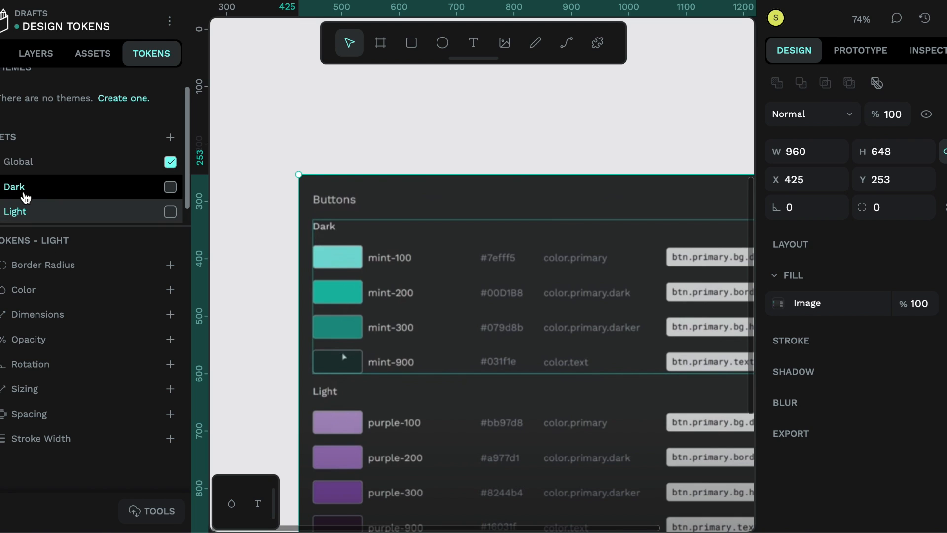
# Step: Look through the tokens held in the Global, Dark and Light sets
pyautogui.click(17, 164)
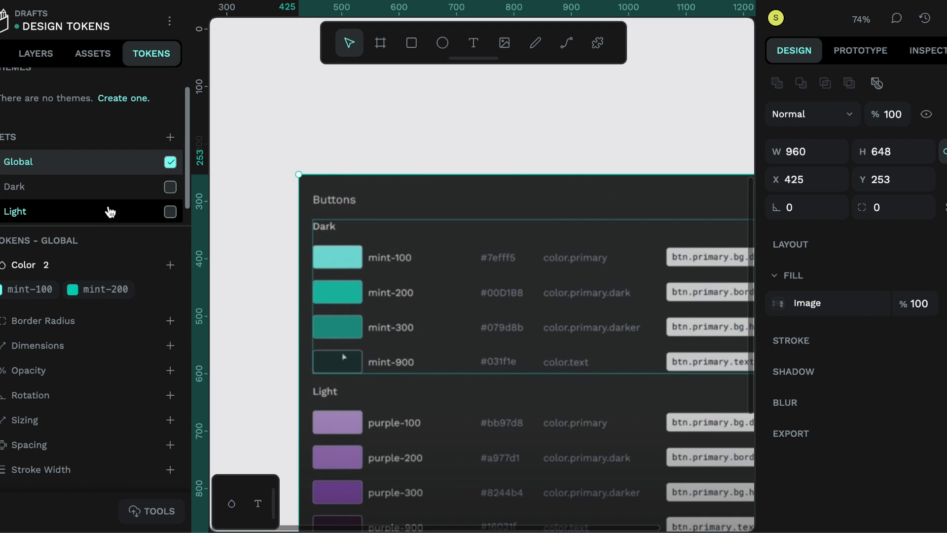
pyautogui.click(19, 199)
pyautogui.click(18, 214)
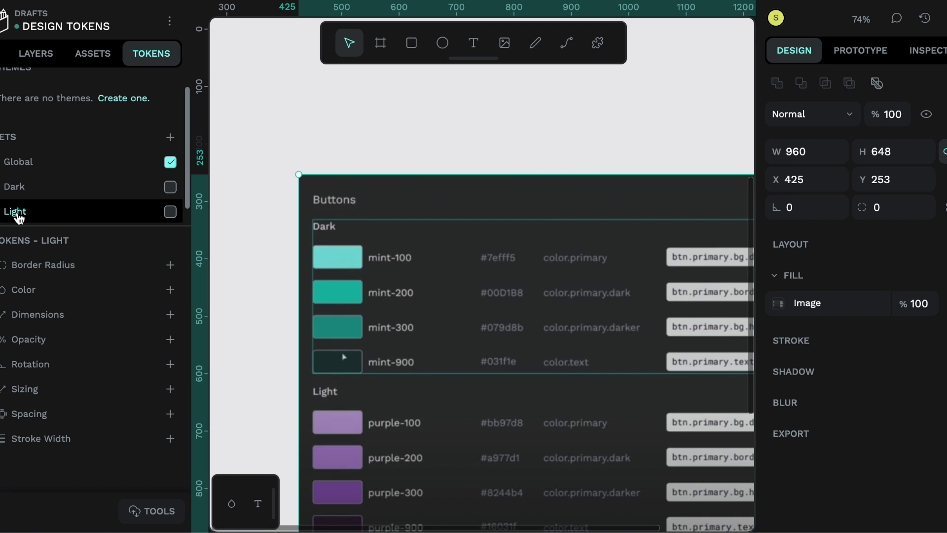
# Step: Activate the Dark token set alongside Global and open its tokens for editing
pyautogui.click(173, 187)
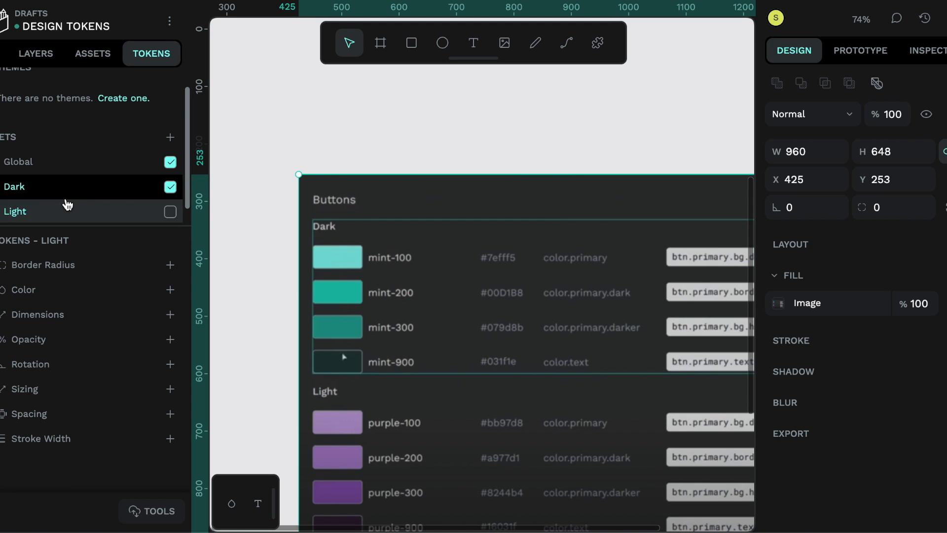
pyautogui.click(23, 193)
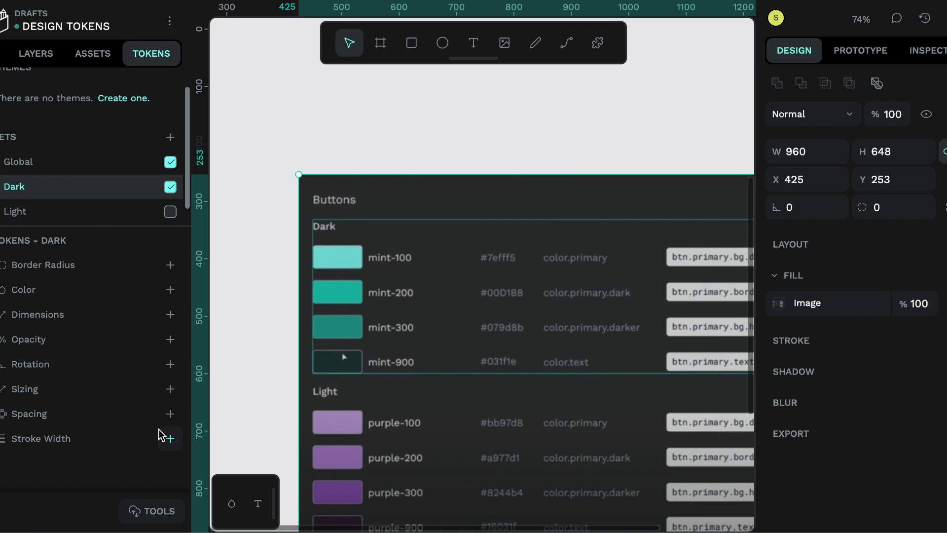
pyautogui.click(29, 162)
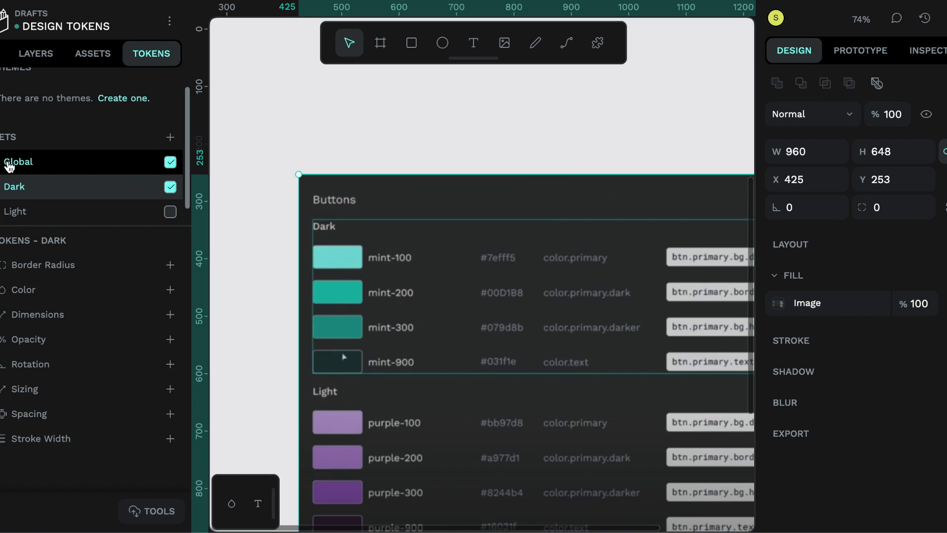
pyautogui.click(28, 194)
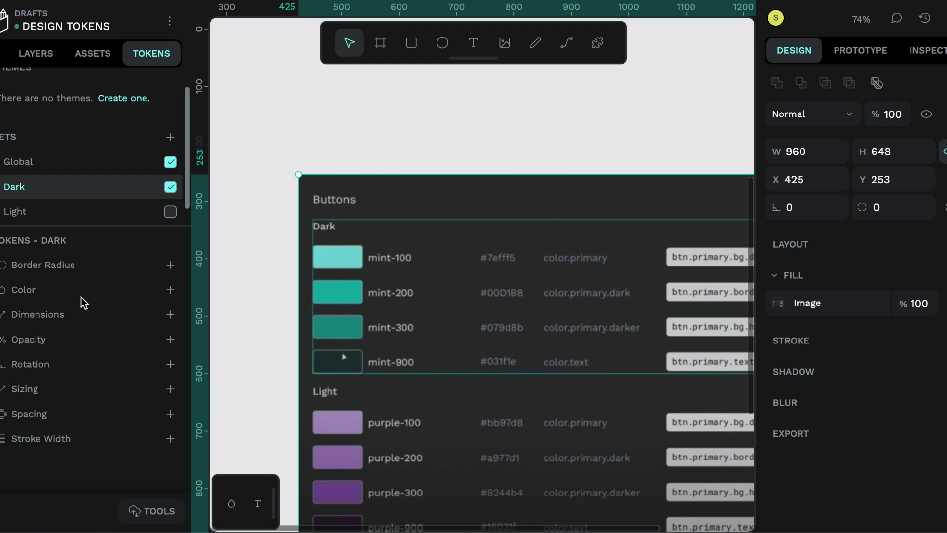
# Step: Create a color token named color-primary in the Dark set, referencing the alias {mint-100} as its value
pyautogui.click(169, 298)
pyautogui.scroll(-5, 498, 147)
pyautogui.scroll(1, 497, 147)
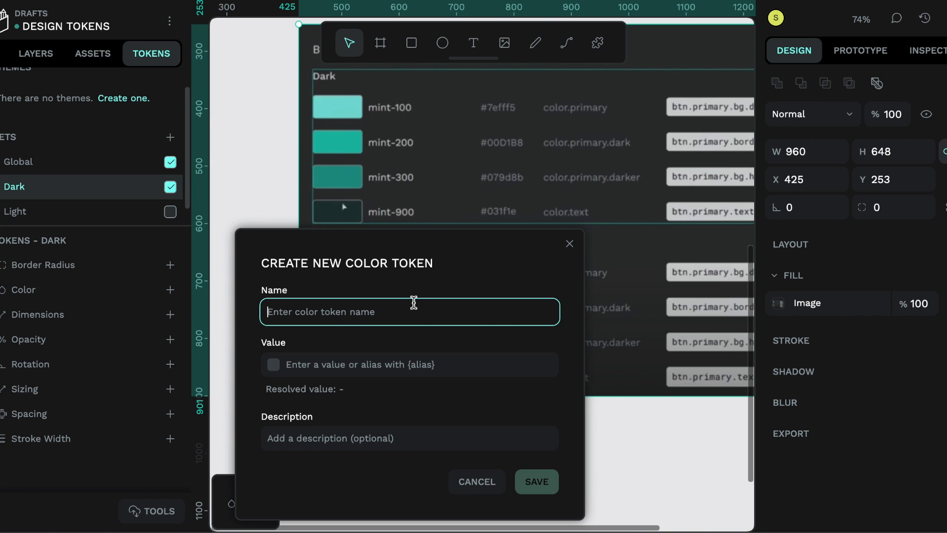
pyautogui.write('co')
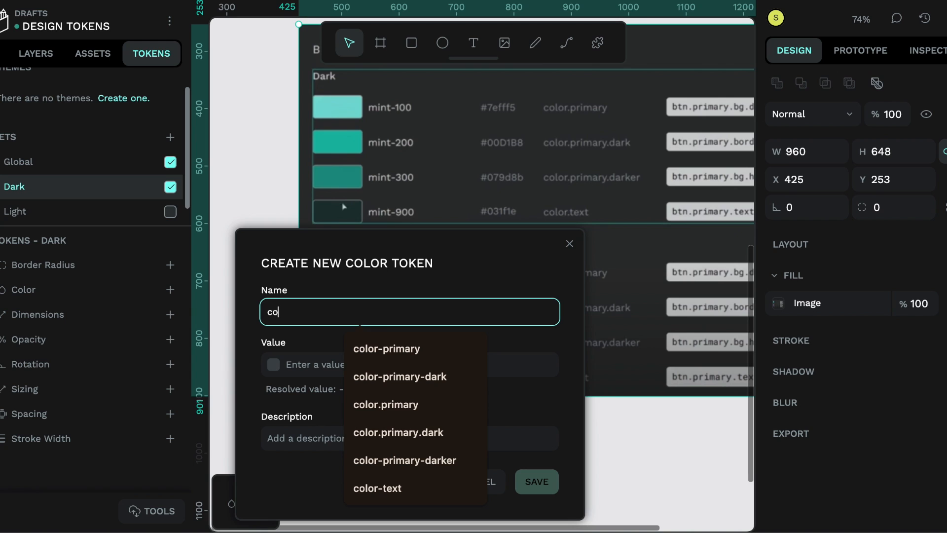
pyautogui.write('lor-primary')
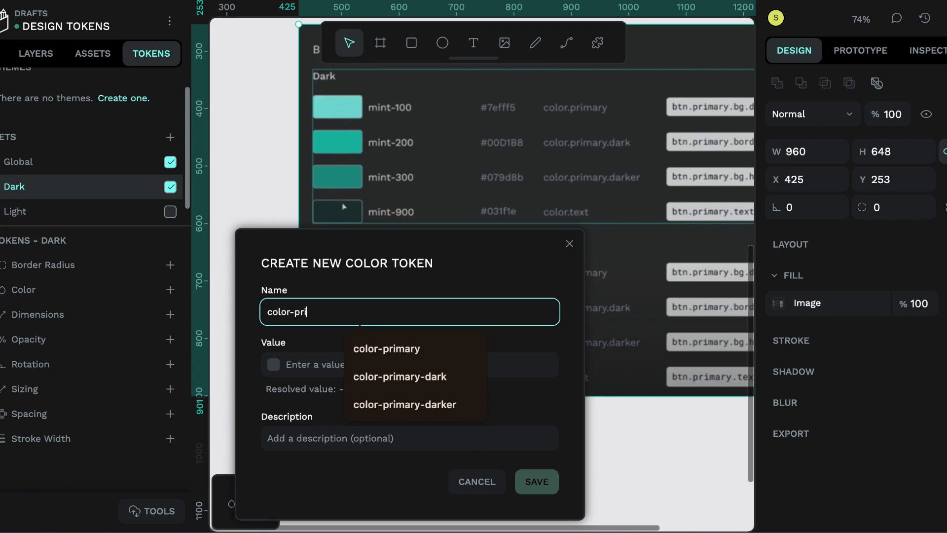
pyautogui.click(325, 365)
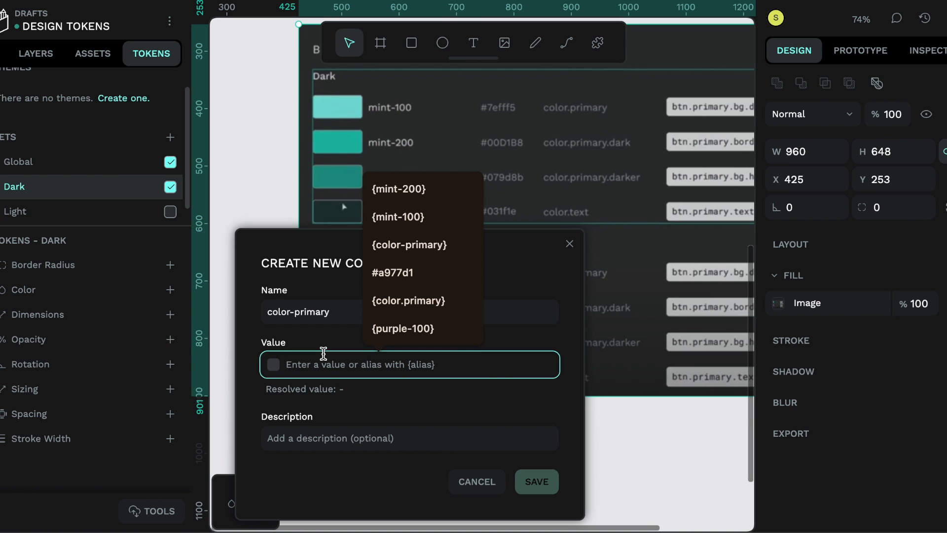
pyautogui.write('{')
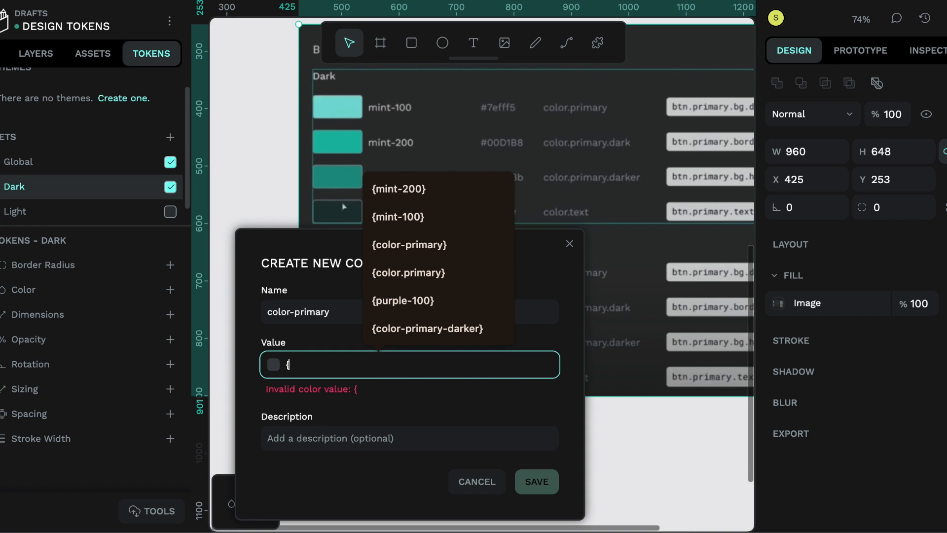
pyautogui.write('m')
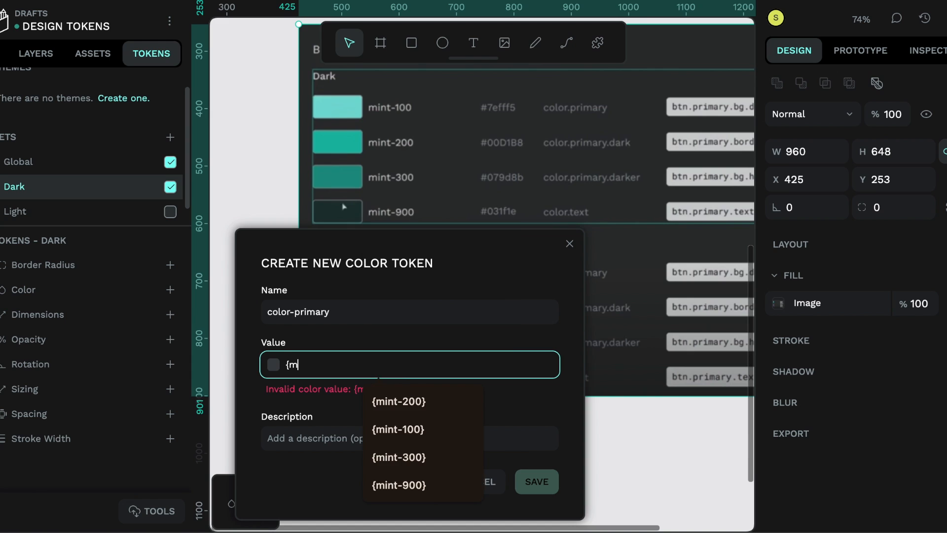
pyautogui.write('int-100')
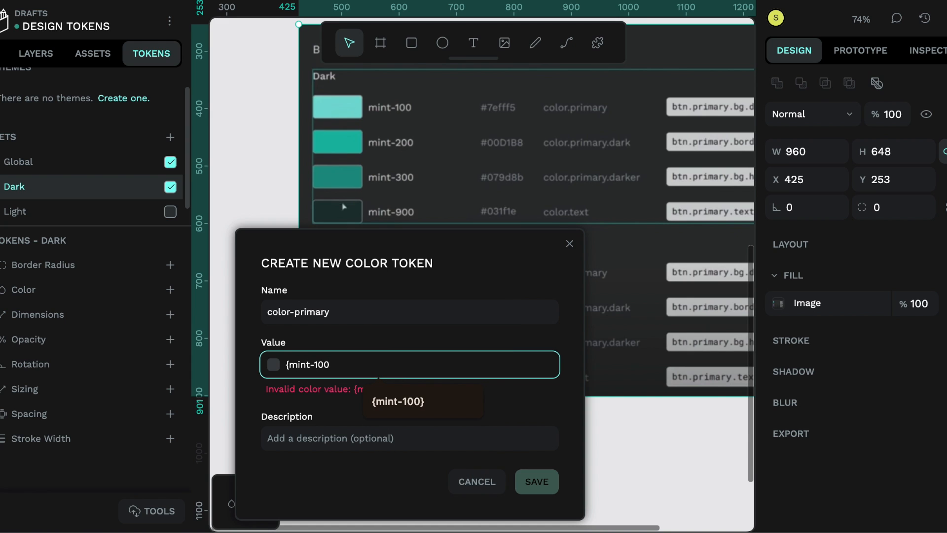
pyautogui.write('}')
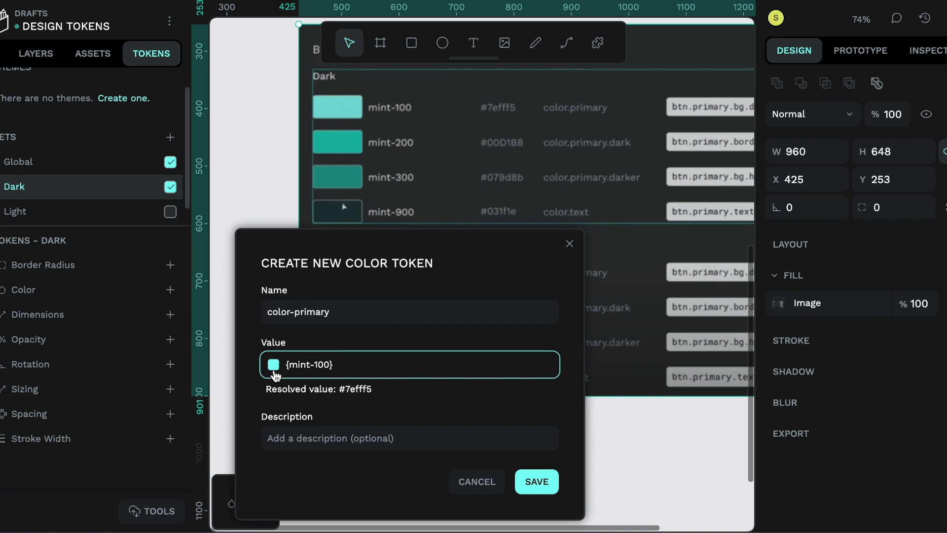
pyautogui.click(537, 481)
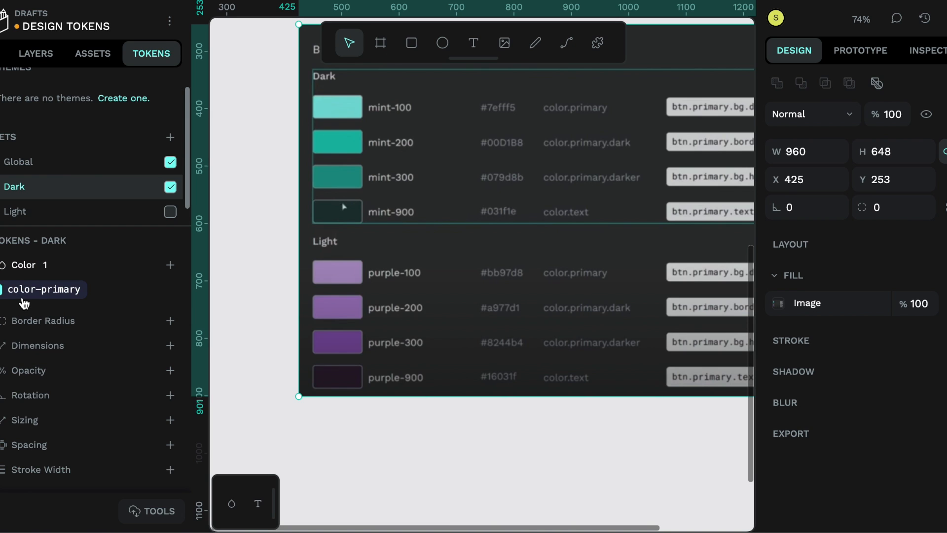
# Step: Inspect the mint-100 token in the Global set, and undo its application as the reference image's fill
pyautogui.click(23, 165)
pyautogui.moveTo(21, 298)
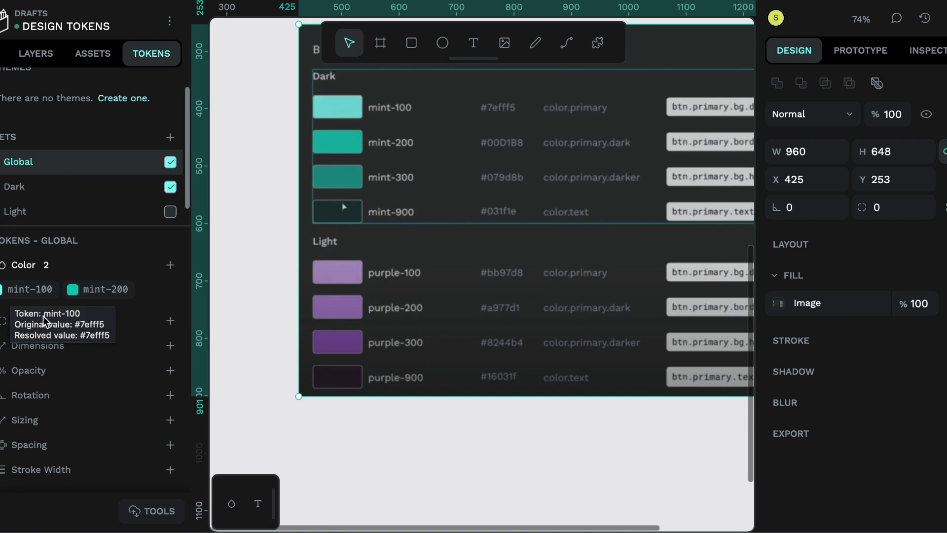
pyautogui.click(28, 295)
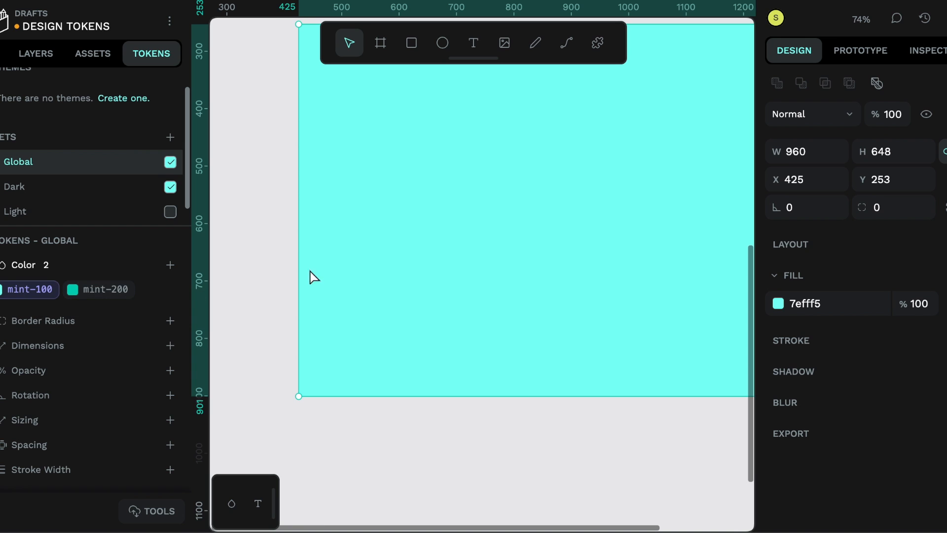
pyautogui.scroll(4, 375, 269)
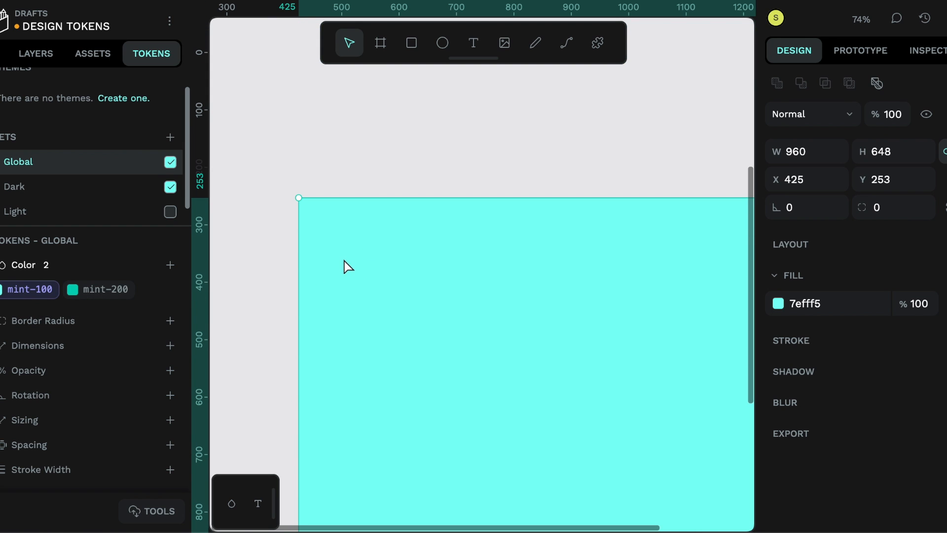
pyautogui.hotkey('ctrl', 'z')
pyautogui.scroll(-5, 340, 261)
pyautogui.scroll(4, 247, 251)
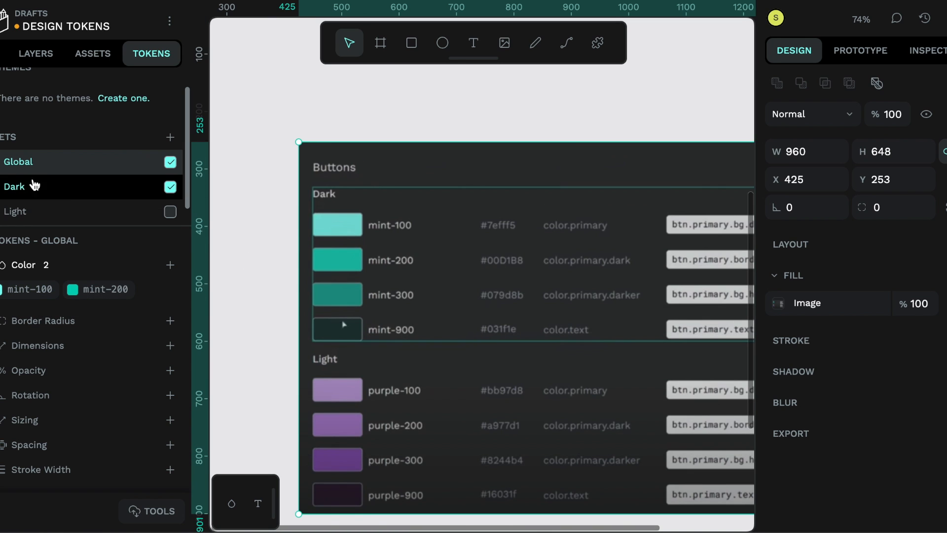
# Step: Create a color token named color.primary.dark in the Dark set, with the alias {mint-200} as its value
pyautogui.click(61, 185)
pyautogui.click(170, 265)
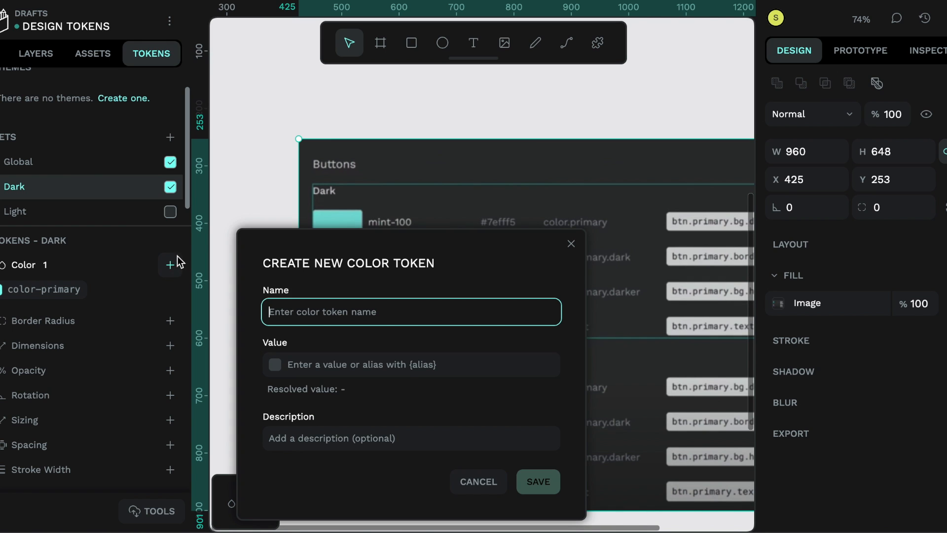
pyautogui.scroll(-3, 437, 183)
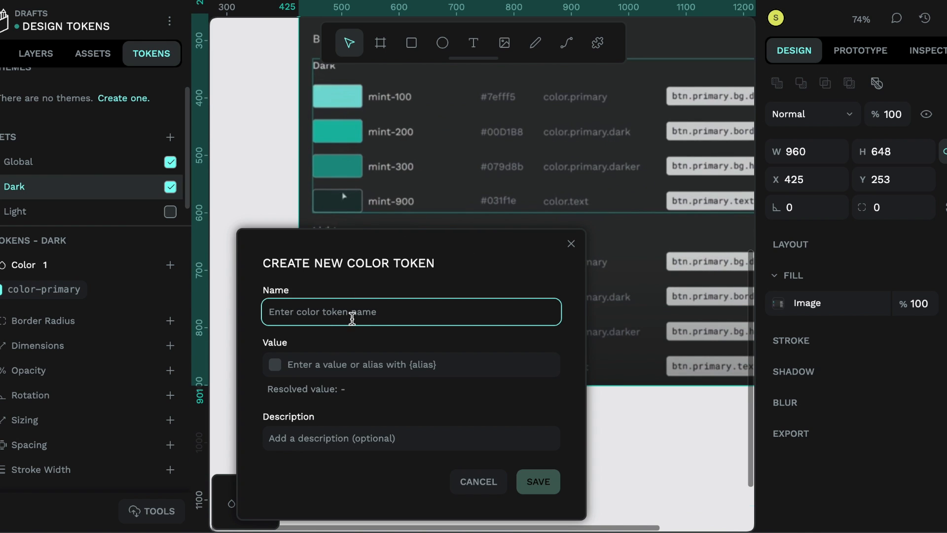
pyautogui.write('color.l')
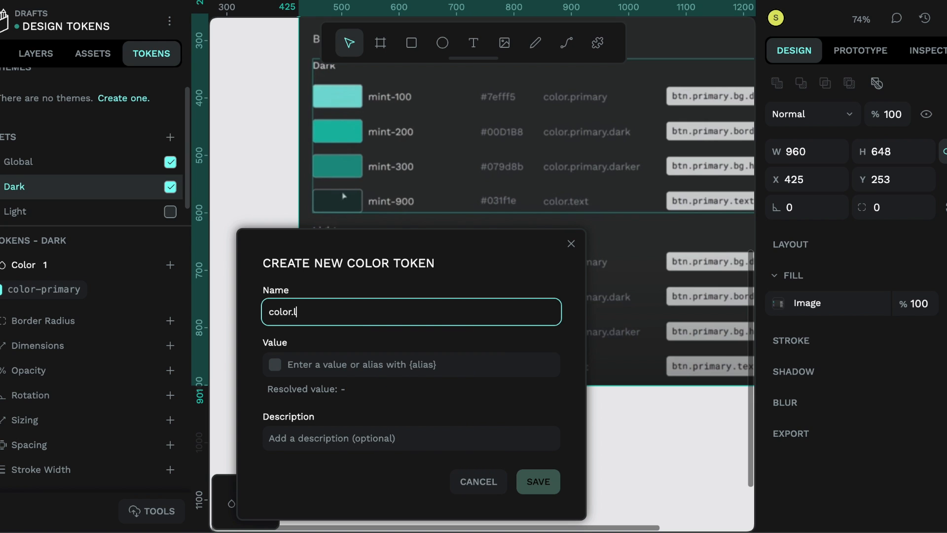
pyautogui.press('BackSpace')
pyautogui.write('primary')
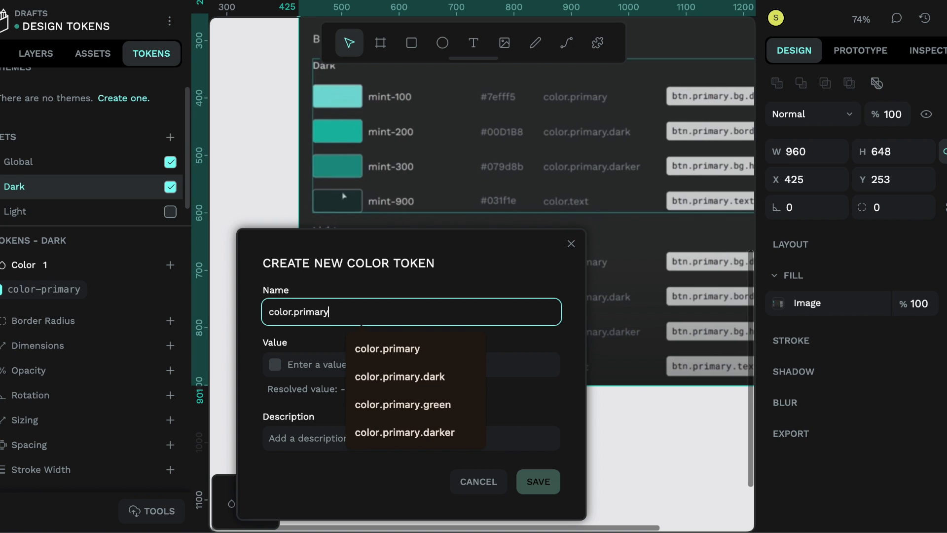
pyautogui.write('.dark')
pyautogui.press('Tab')
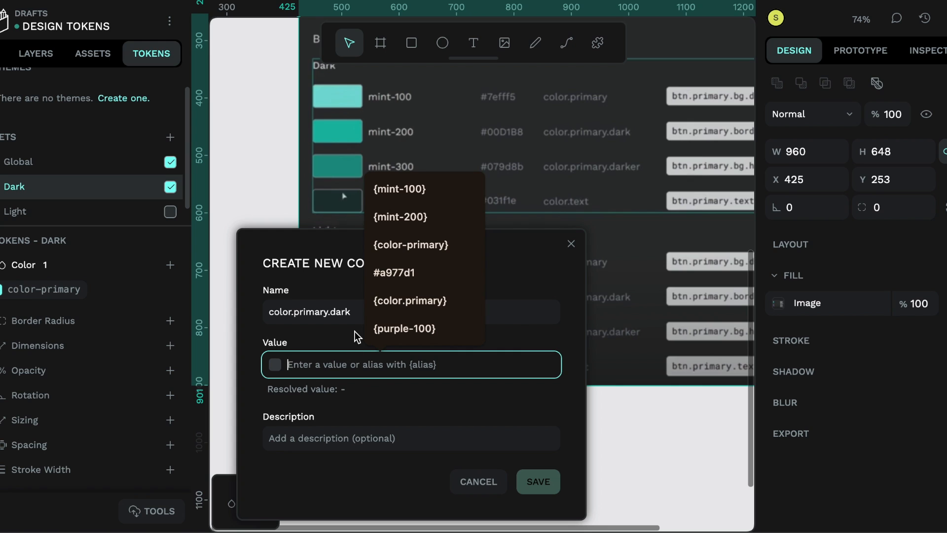
pyautogui.write('{')
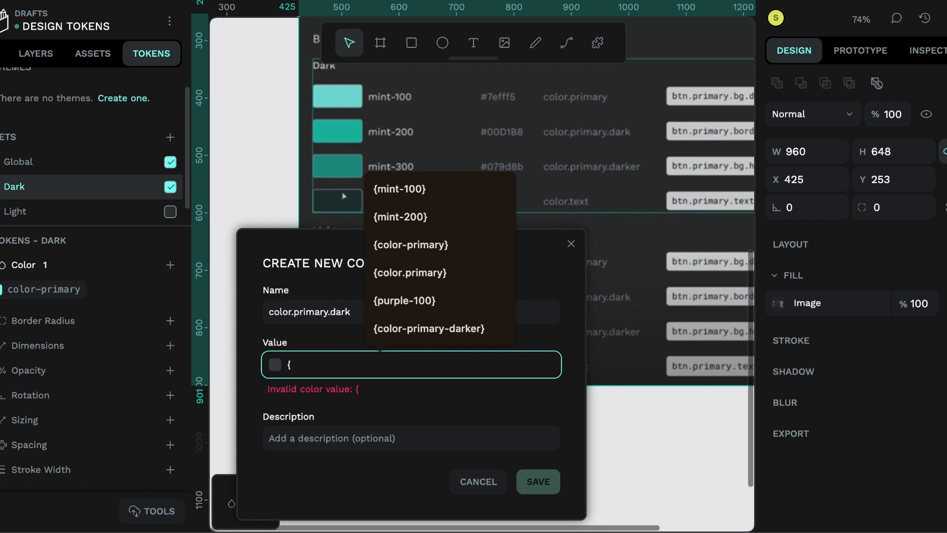
pyautogui.write('mint')
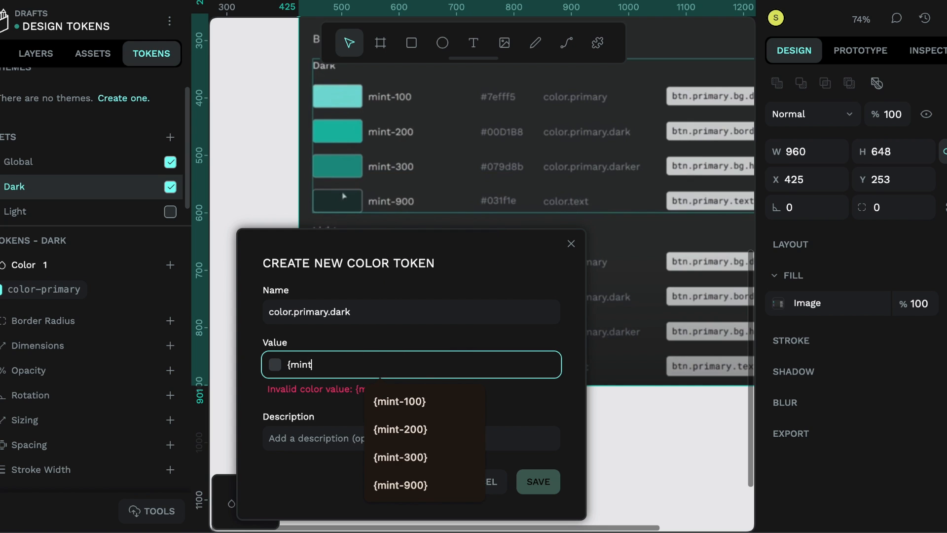
pyautogui.write('-200}')
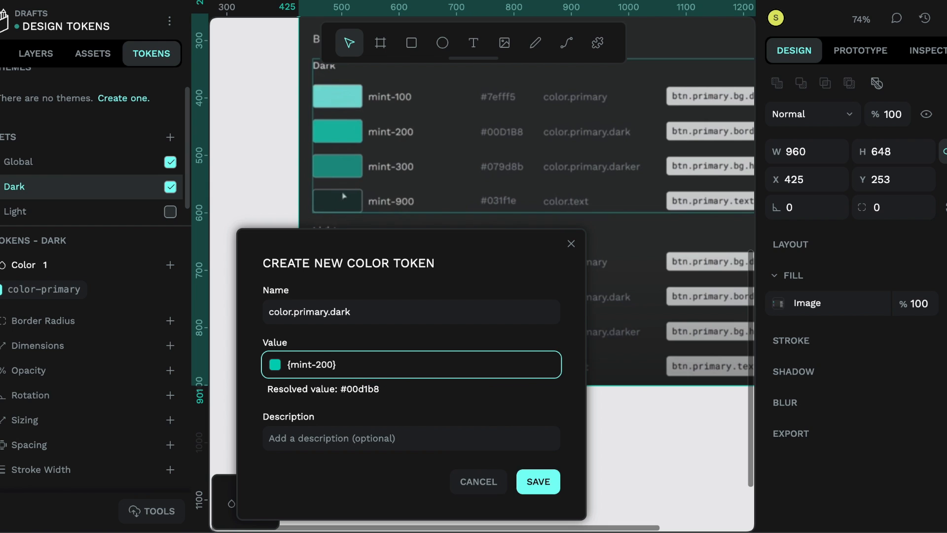
pyautogui.click(537, 481)
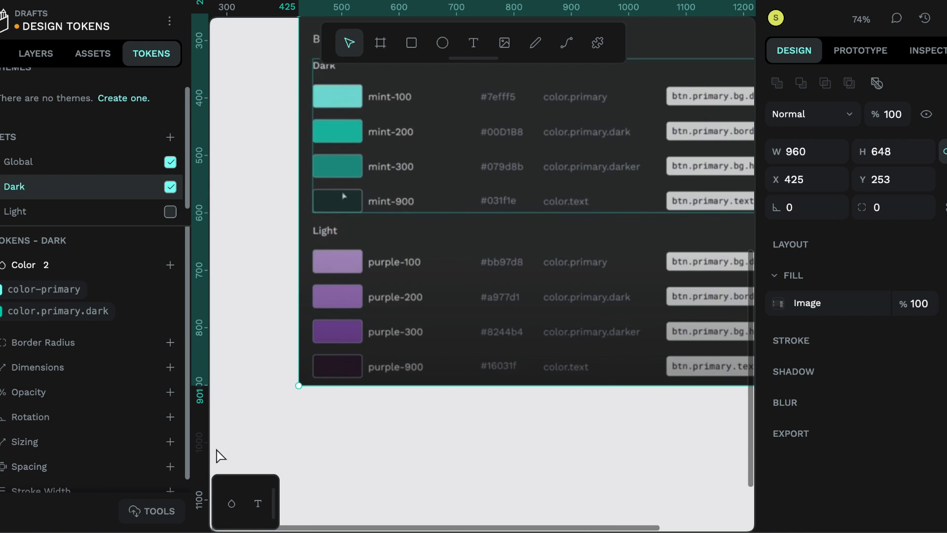
# Step: Undo the color.primary.dark fill on the reference image and rename that token in the Dark set to color-primary-dark
pyautogui.click(90, 320)
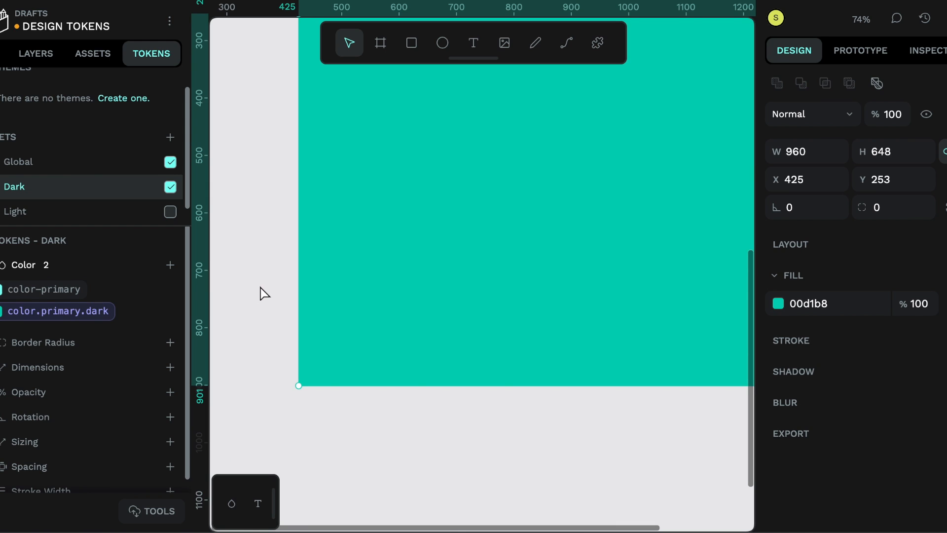
pyautogui.hotkey('ctrl', 'z')
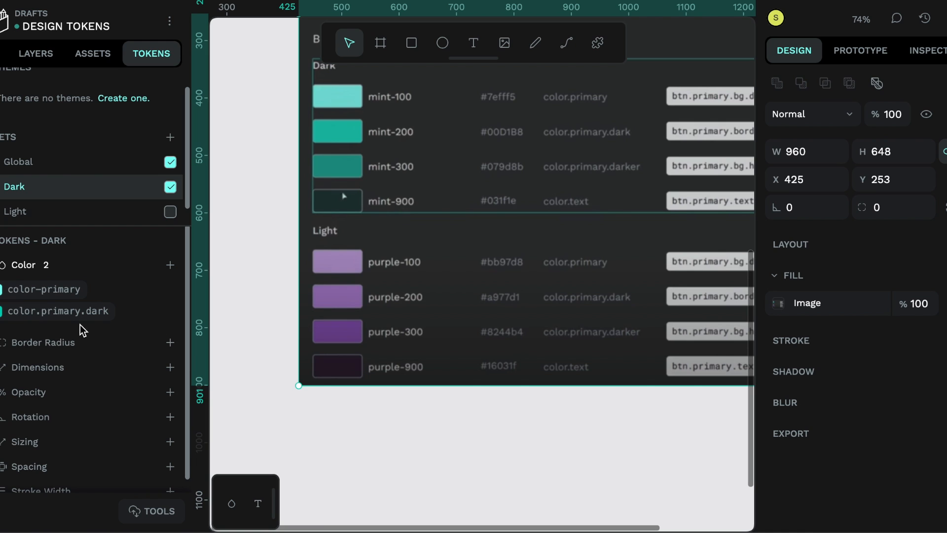
pyautogui.rightClick(40, 314)
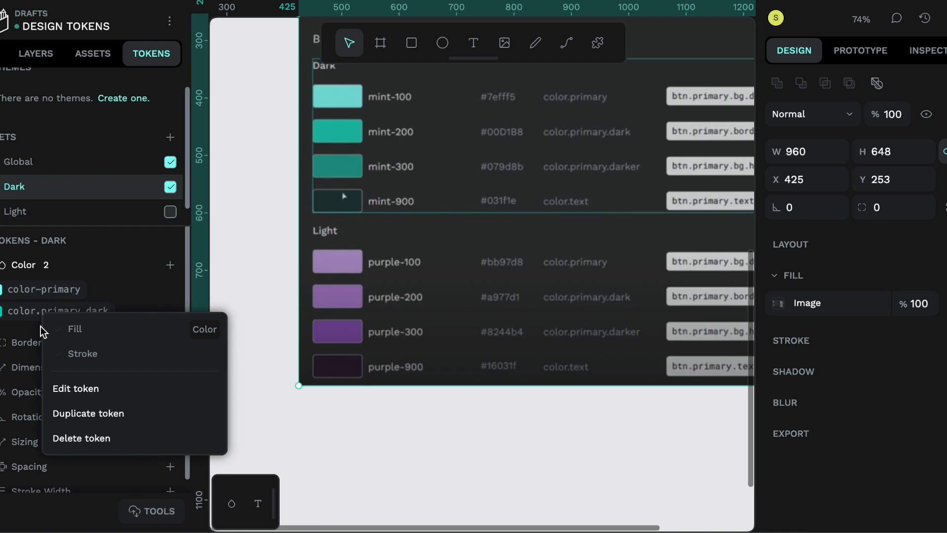
pyautogui.click(79, 393)
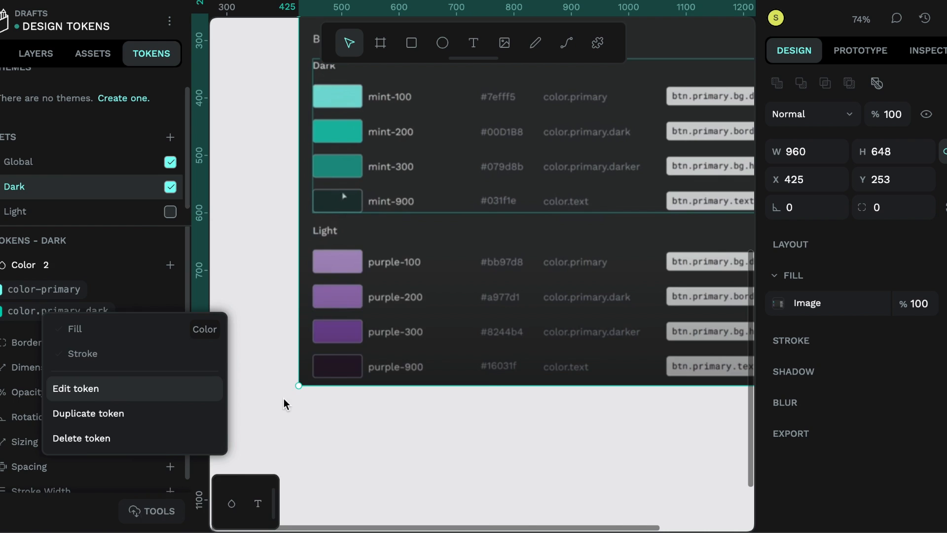
pyautogui.click(199, 312)
pyautogui.press('BackSpace')
pyautogui.write('-primary.dark')
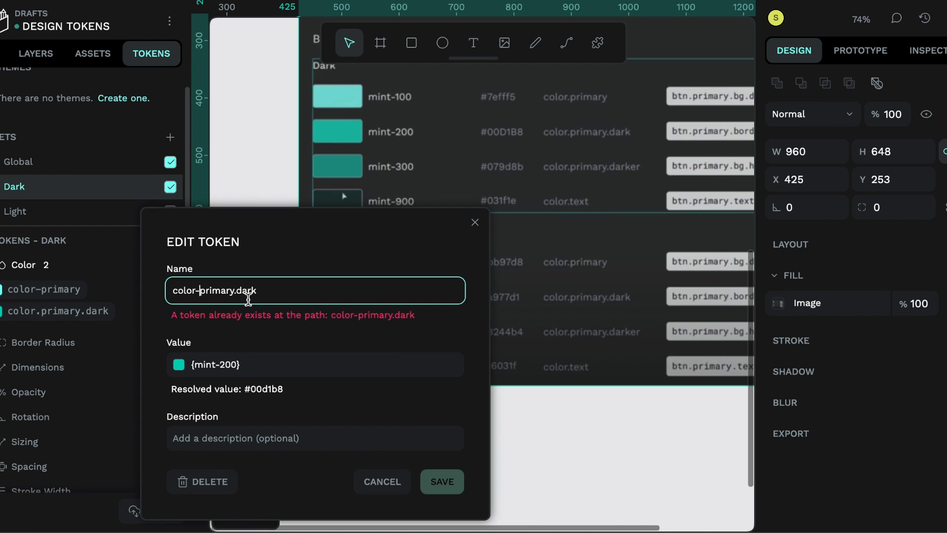
pyautogui.click(237, 291)
pyautogui.press('BackSpace')
pyautogui.write('-')
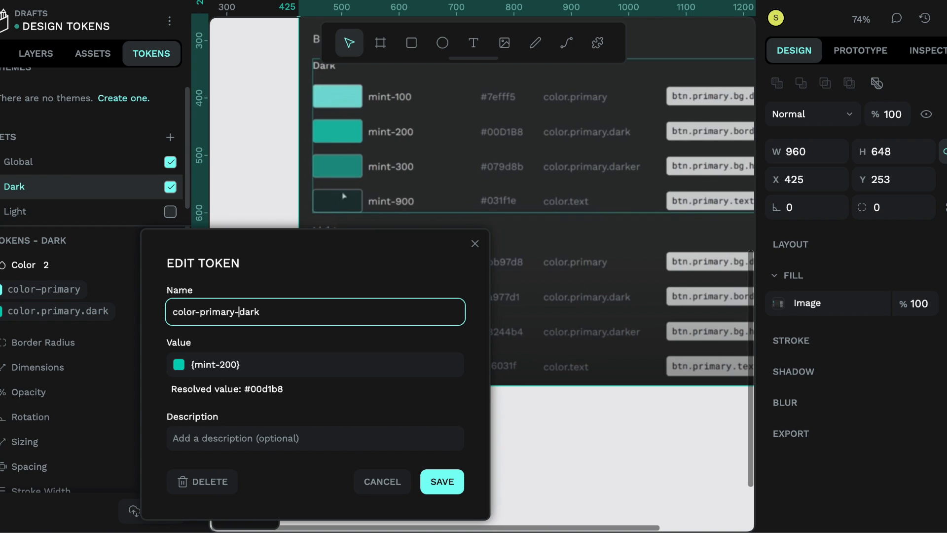
pyautogui.click(454, 486)
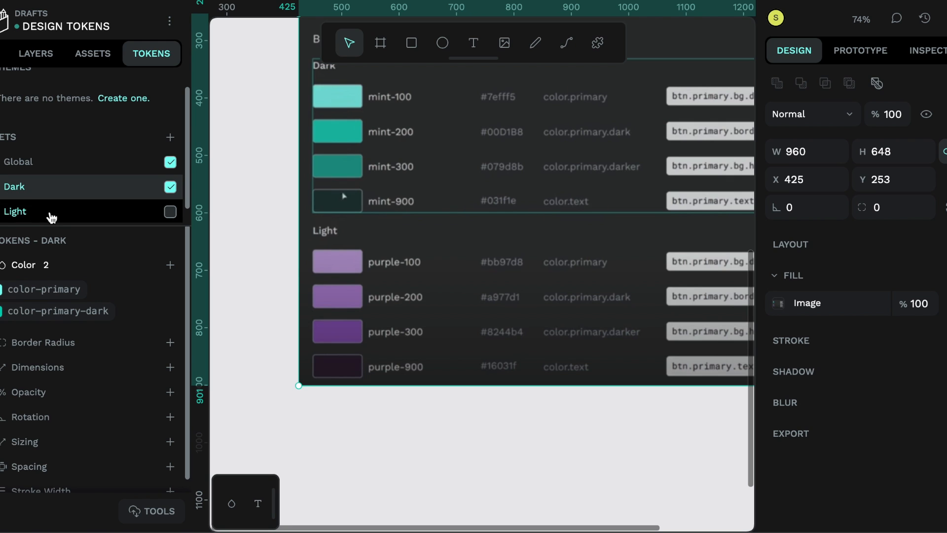
# Step: Activate the Light token set alongside Global and Dark and open its tokens for editing
pyautogui.click(20, 213)
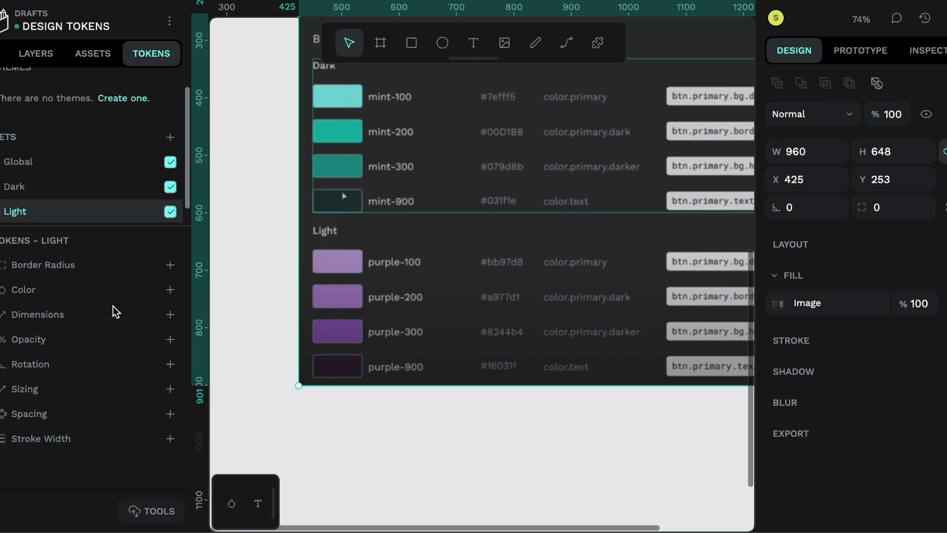
# Step: Try to create a color token named color-primary in the Light set with the alias {purple-100} as its value
pyautogui.click(170, 291)
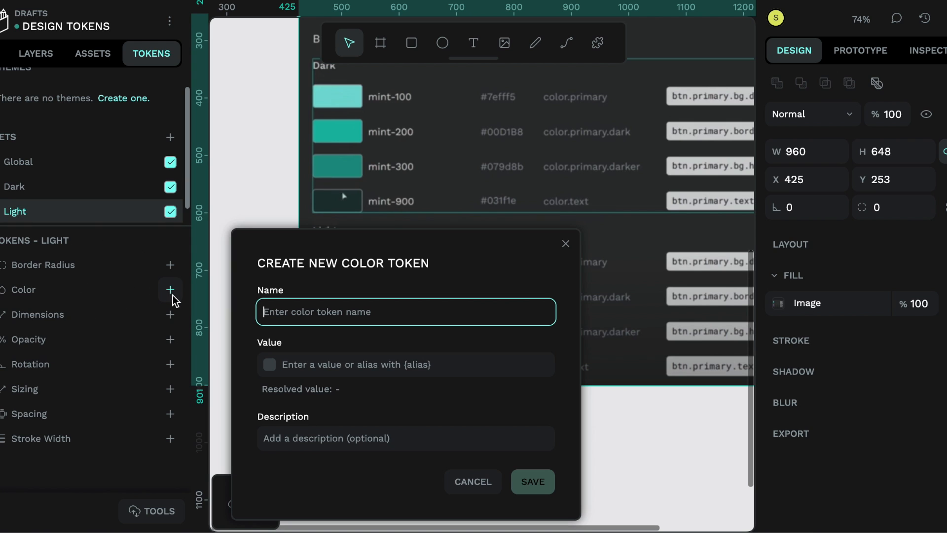
pyautogui.scroll(-3, 407, 168)
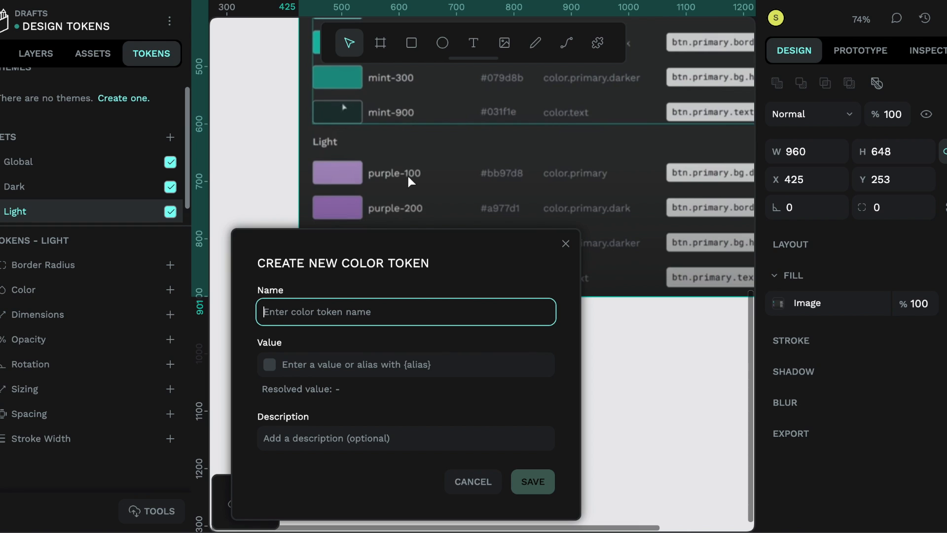
pyautogui.write('co')
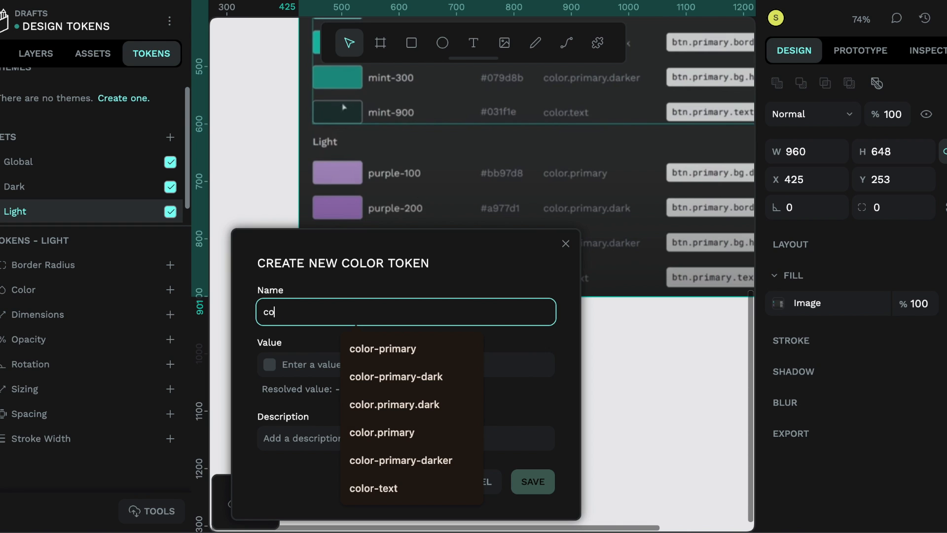
pyautogui.write('lor-primary')
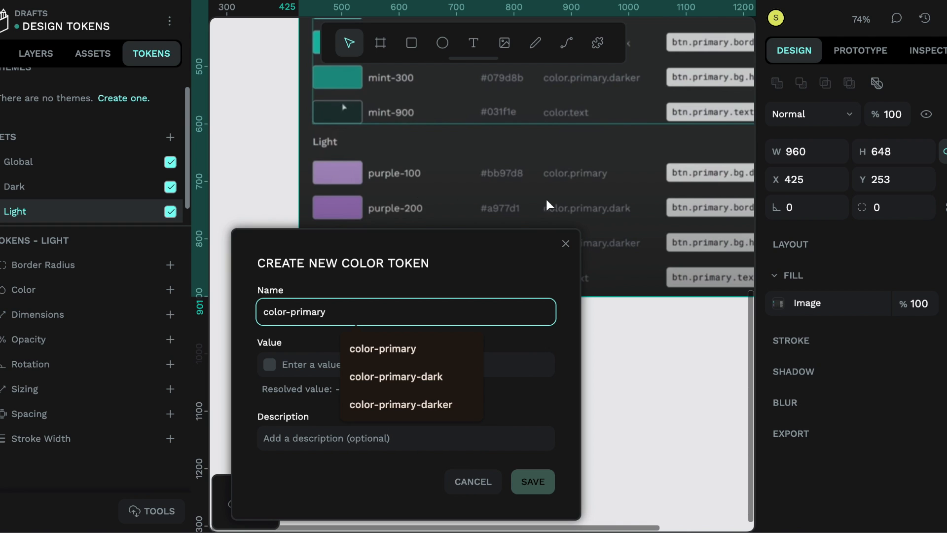
pyautogui.scroll(5, 579, 228)
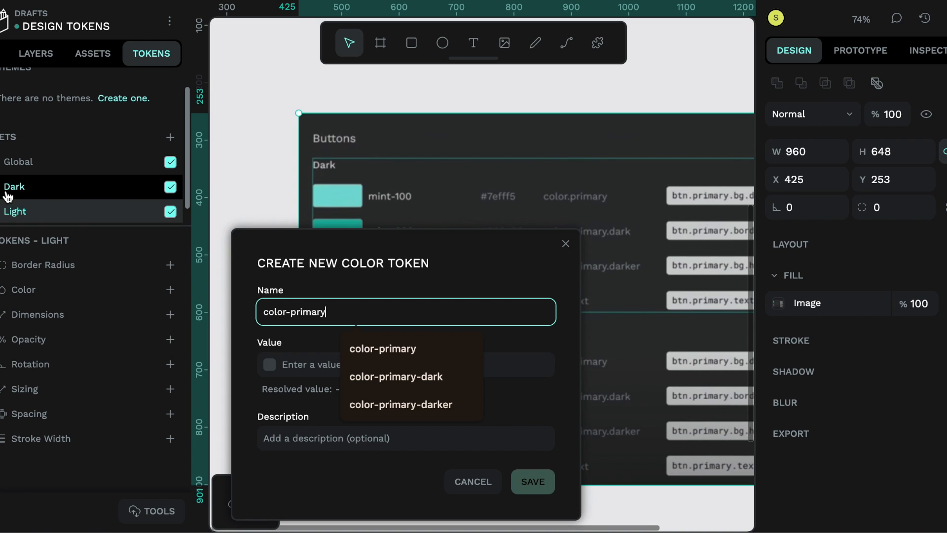
pyautogui.scroll(-3, 398, 211)
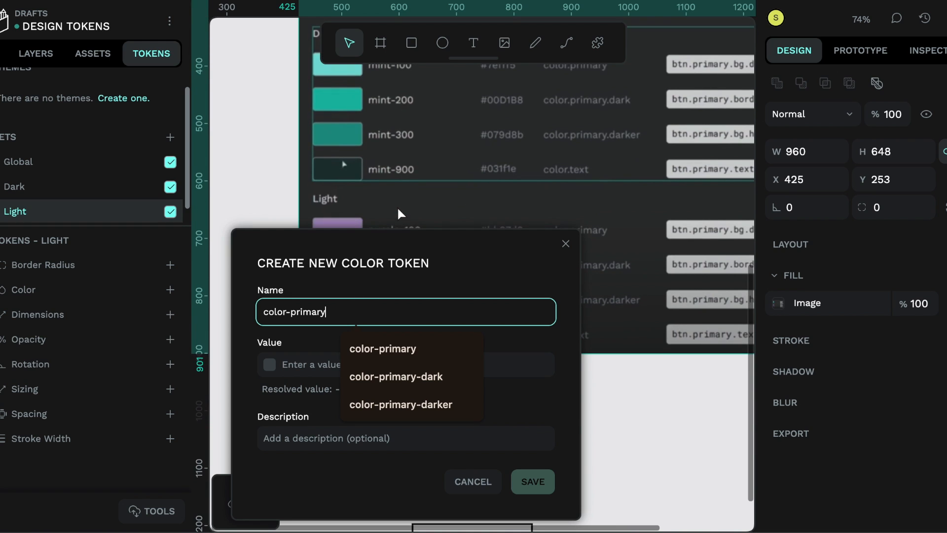
pyautogui.scroll(-1, 398, 209)
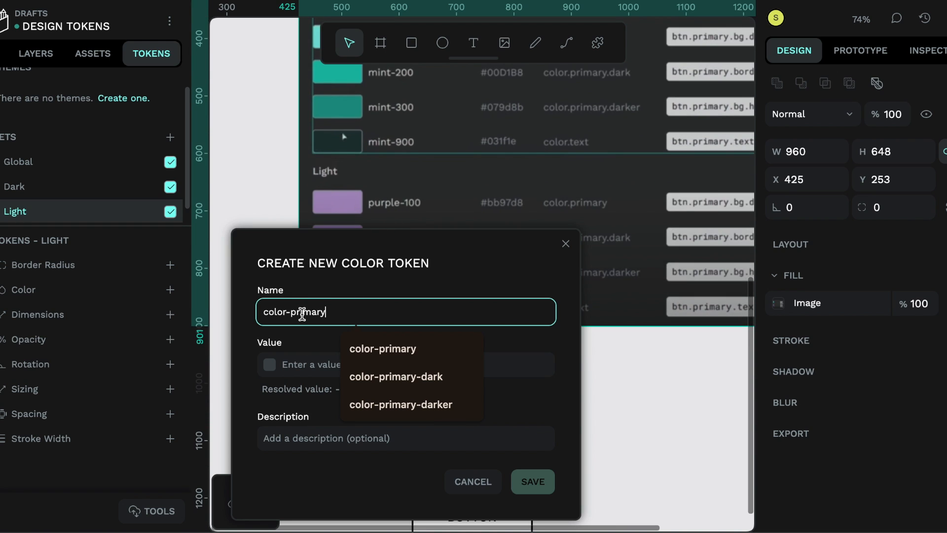
pyautogui.click(323, 364)
pyautogui.write('p')
pyautogui.write('u')
pyautogui.press('BackSpace')
pyautogui.press('BackSpace')
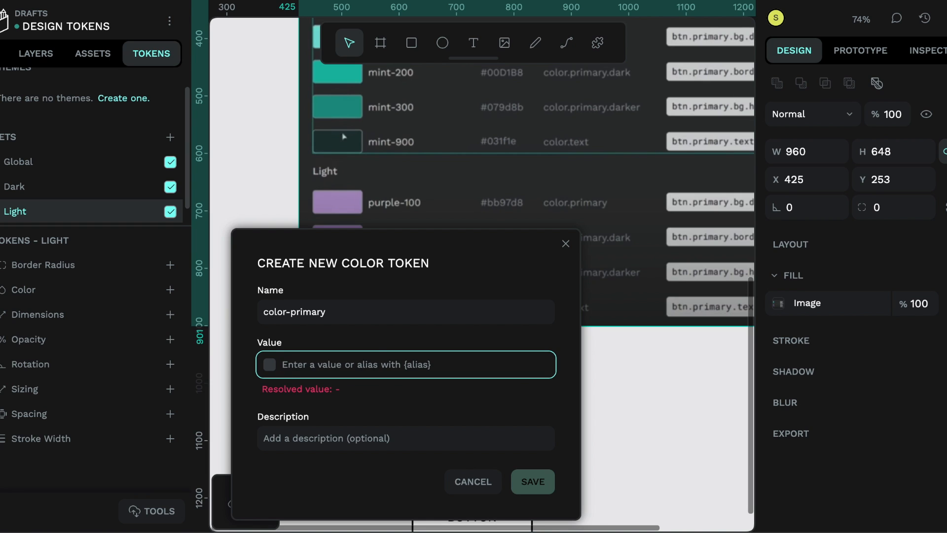
pyautogui.write('{')
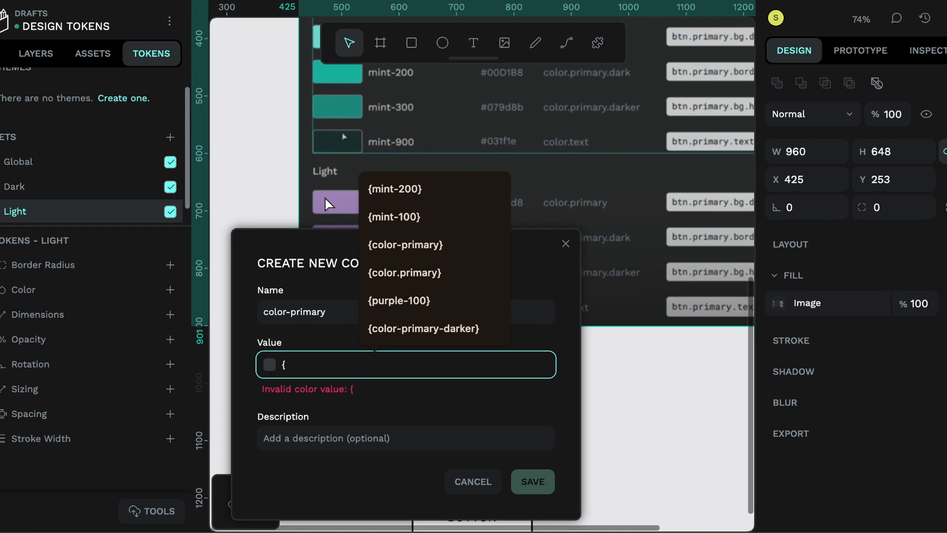
pyautogui.write('purple-100')
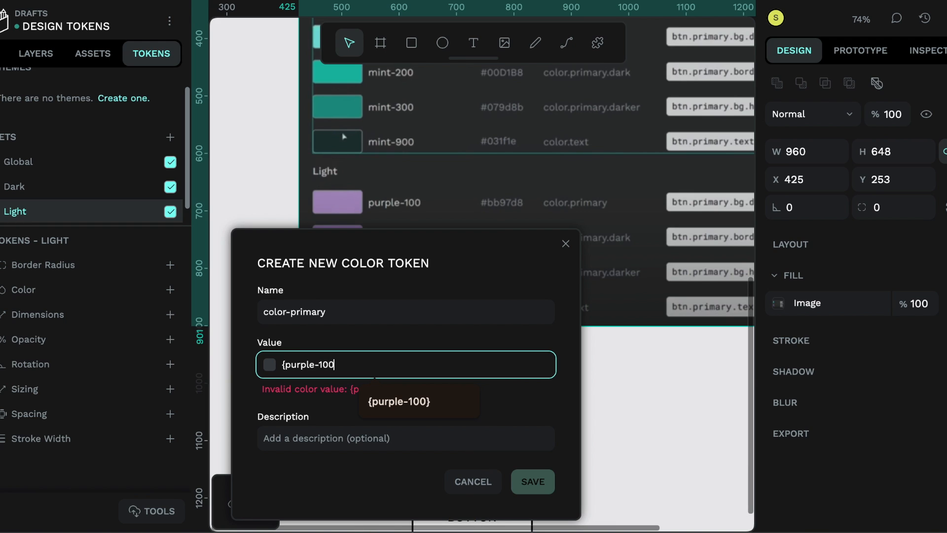
pyautogui.write('}')
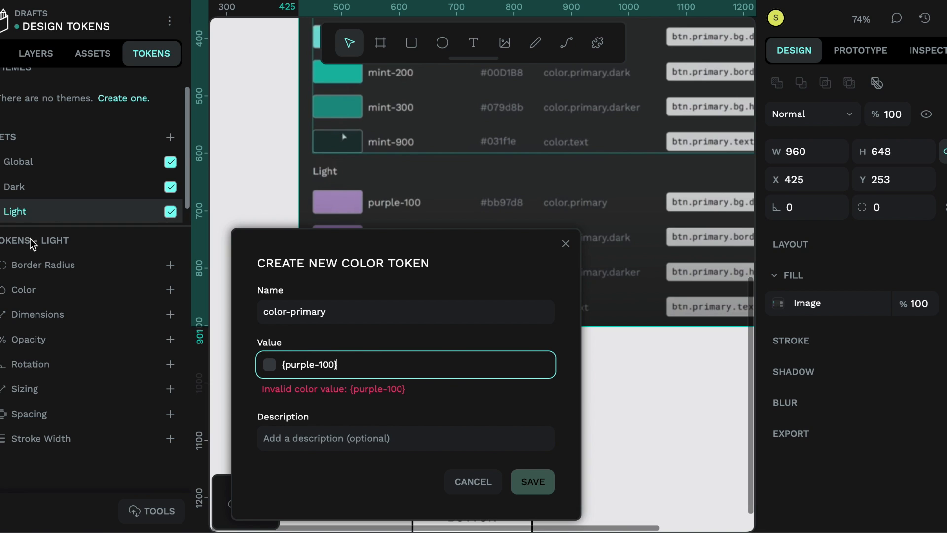
pyautogui.click(566, 243)
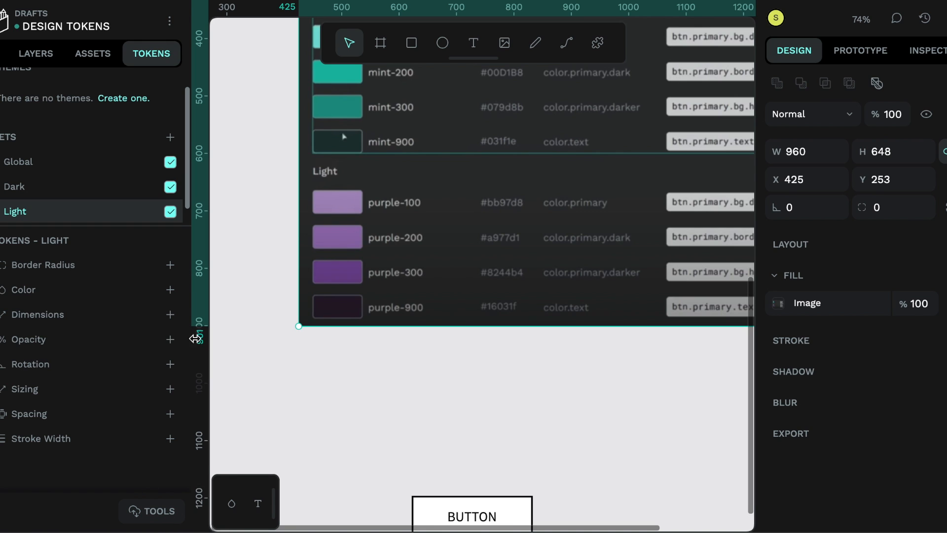
# Step: Add a new token set named Semantic after the Light set
pyautogui.scroll(5, 310, 159)
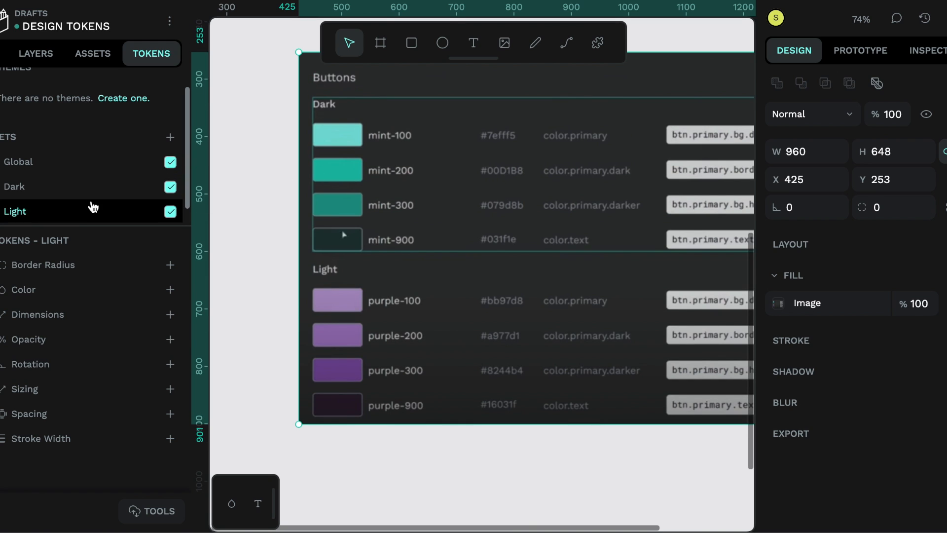
pyautogui.click(168, 138)
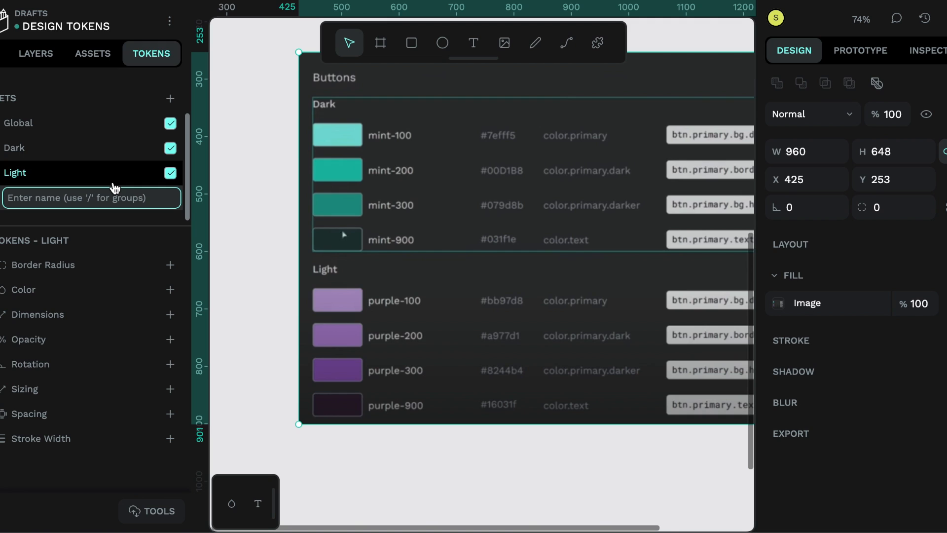
pyautogui.write('Sem')
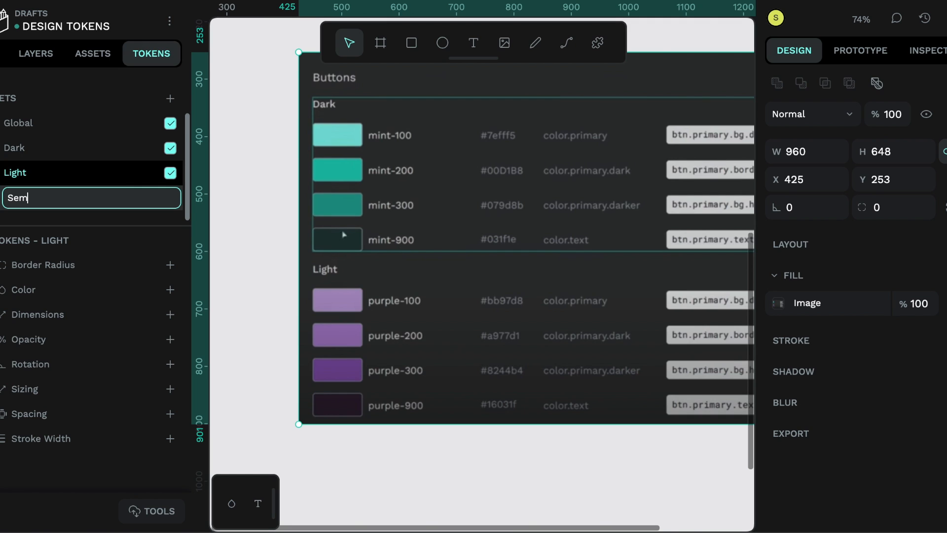
pyautogui.write('antic')
pyautogui.press('Return')
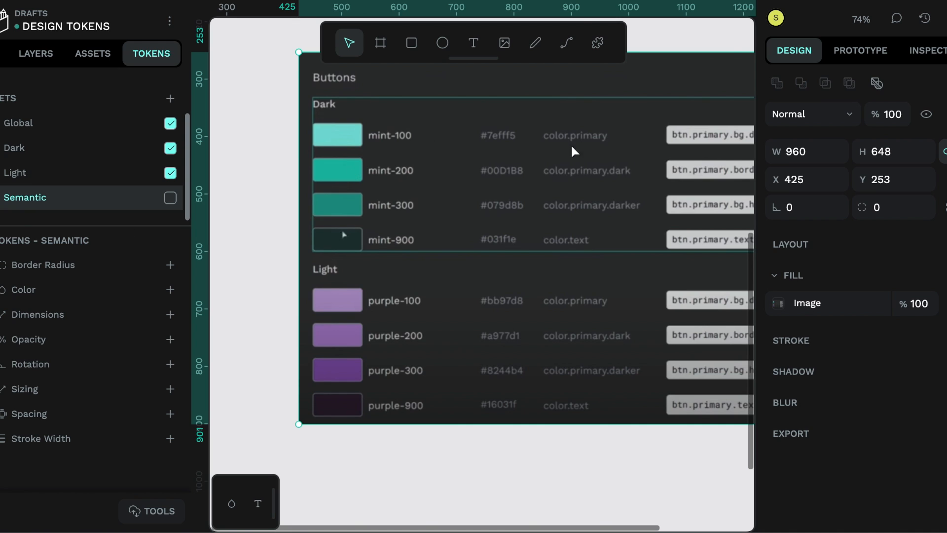
# Step: Start a new color token in the Semantic set and name it btn-primary-bg-default
pyautogui.hscroll(3, 414, 214)
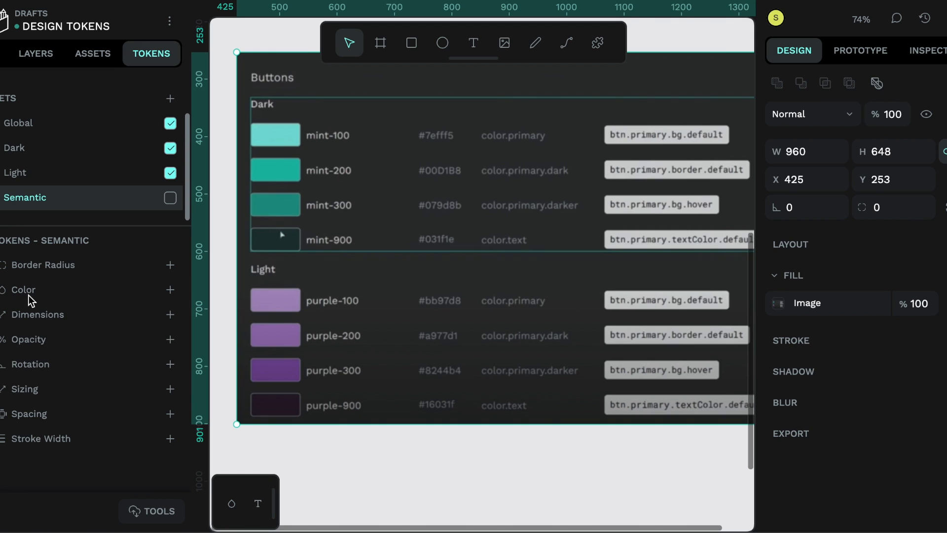
pyautogui.doubleClick(25, 202)
pyautogui.click(68, 216)
pyautogui.click(171, 291)
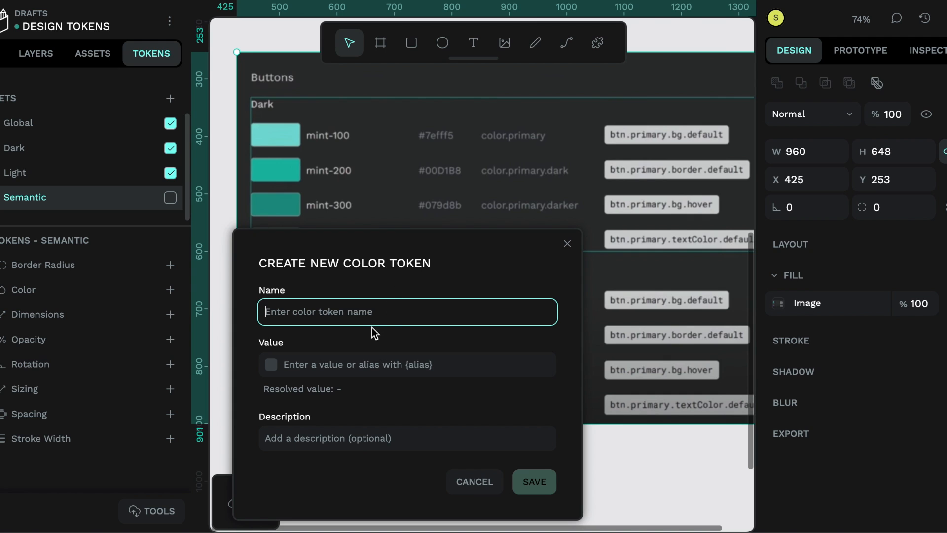
pyautogui.write('b')
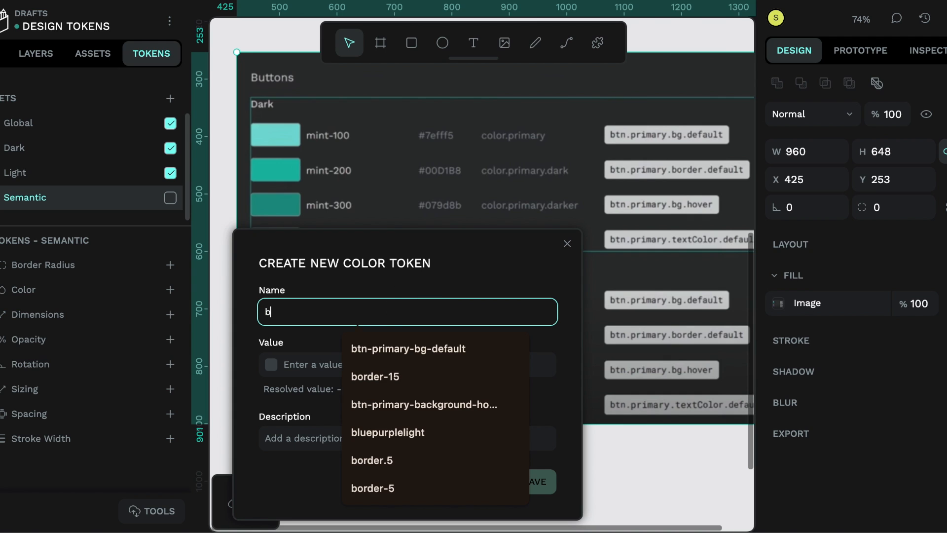
pyautogui.write('tn')
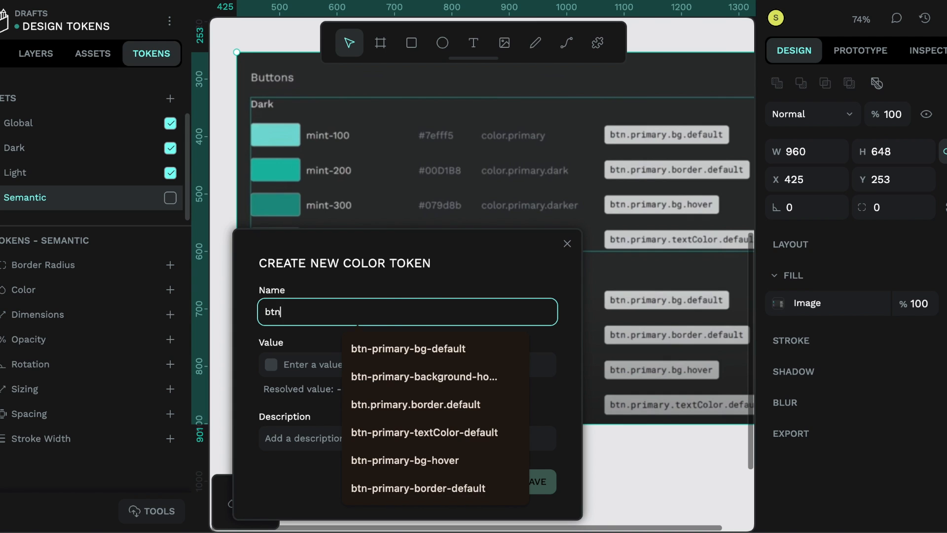
pyautogui.write('-primary')
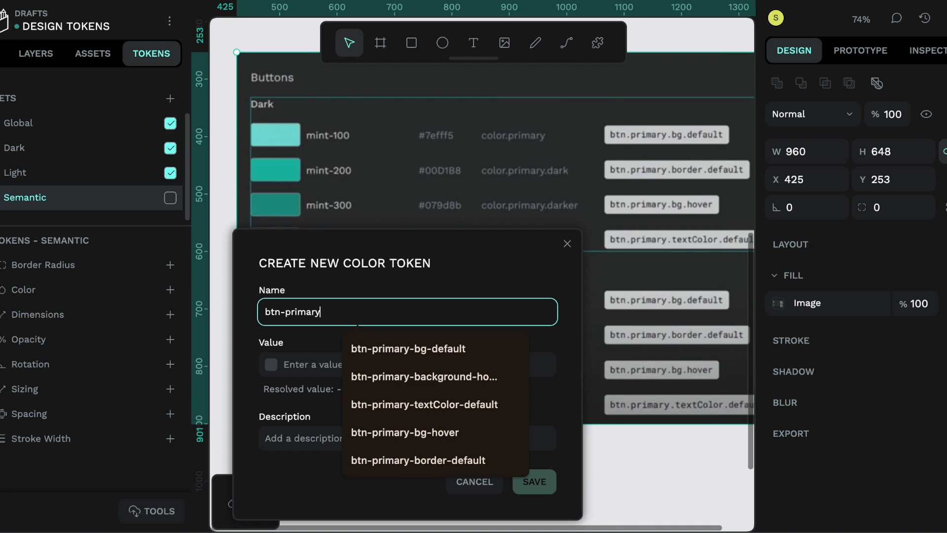
pyautogui.write('-bg-de')
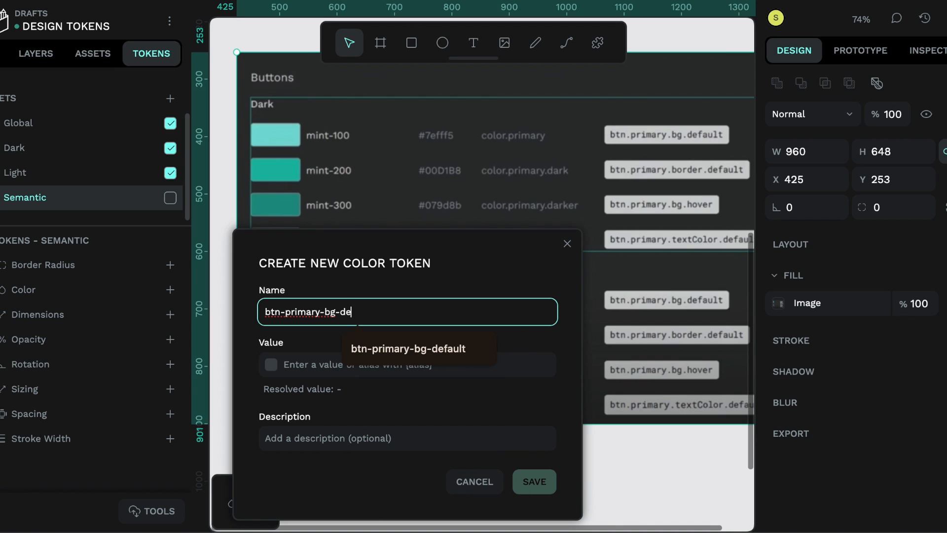
pyautogui.write('fault')
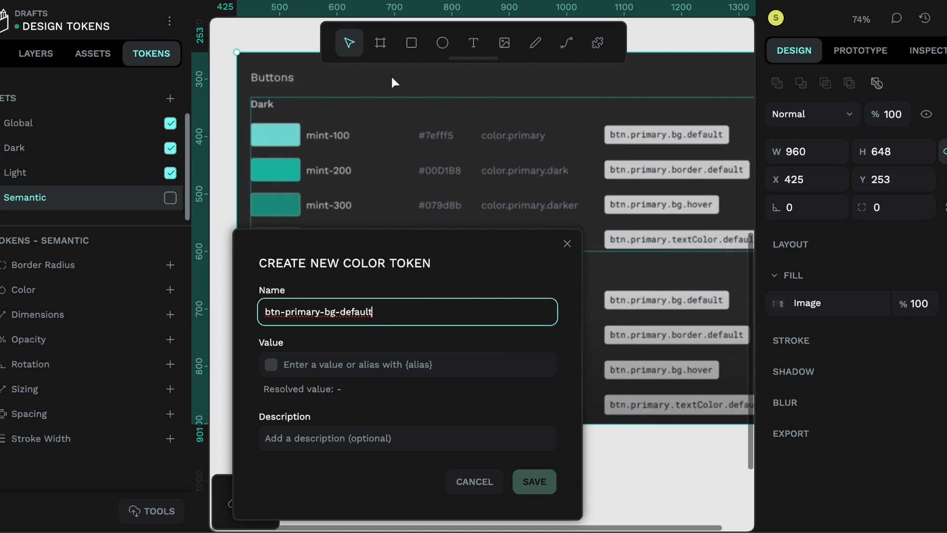
# Step: Set the new token's value to the alias {color-primary} and save it
pyautogui.click(438, 366)
pyautogui.click(457, 409)
pyautogui.click(281, 318)
pyautogui.click(330, 366)
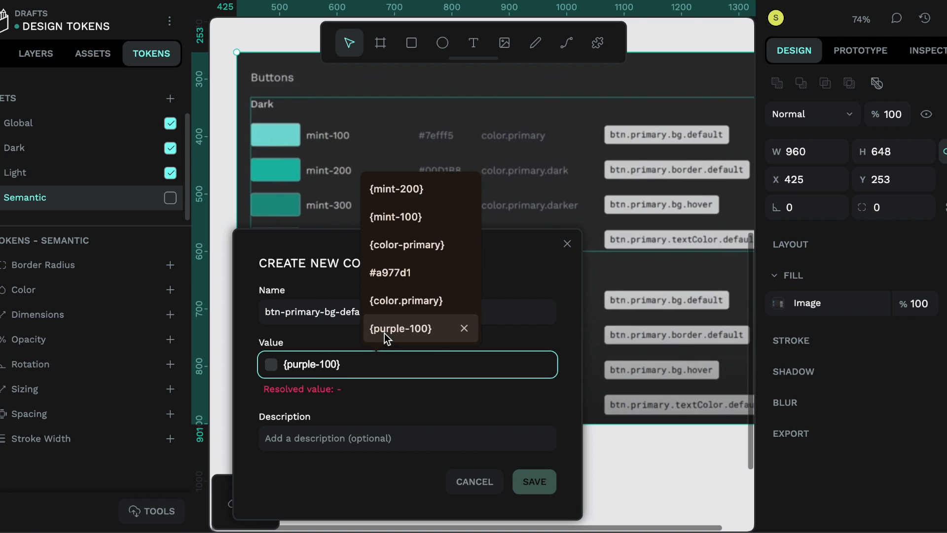
pyautogui.write('{')
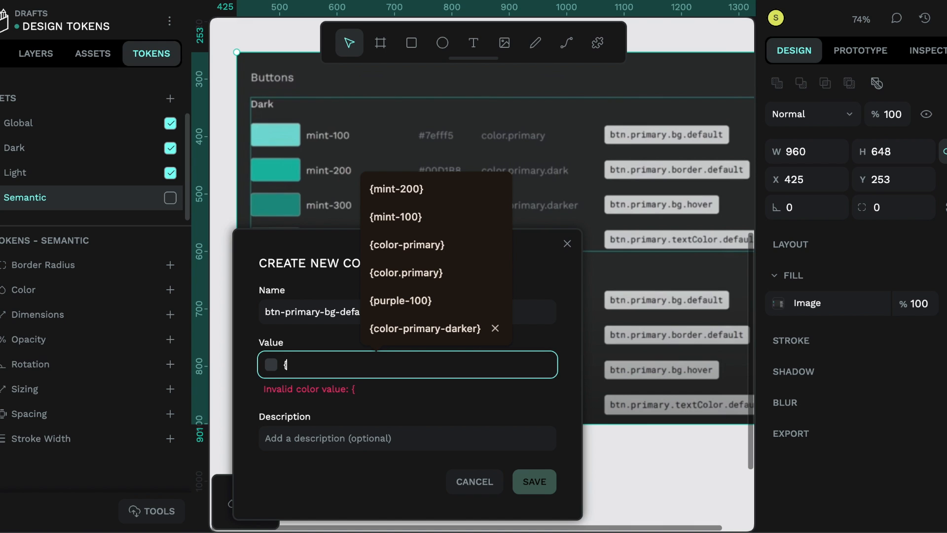
pyautogui.write('color-[ro,a')
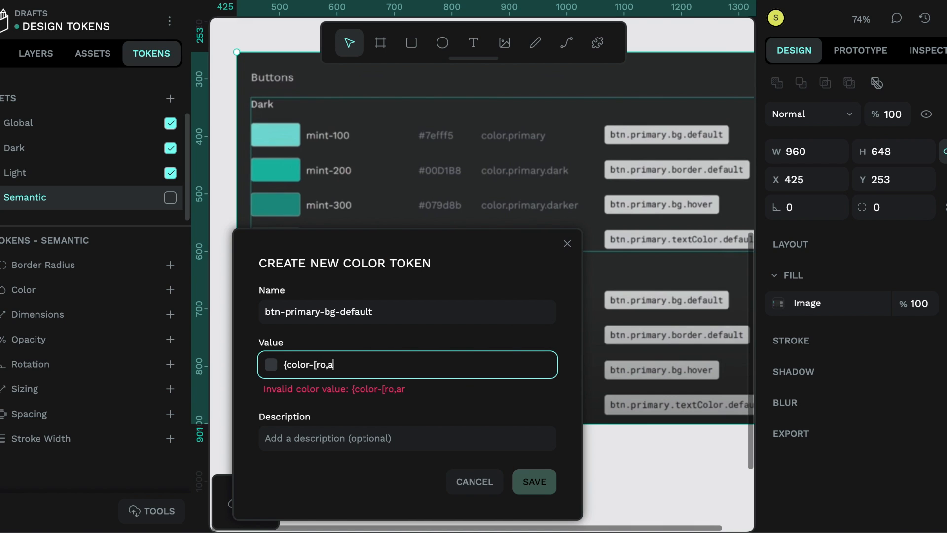
pyautogui.press('BackSpace')
pyautogui.press('BackSpace')
pyautogui.press('BackSpace')
pyautogui.press('BackSpace')
pyautogui.press('BackSpace')
pyautogui.write('primary}')
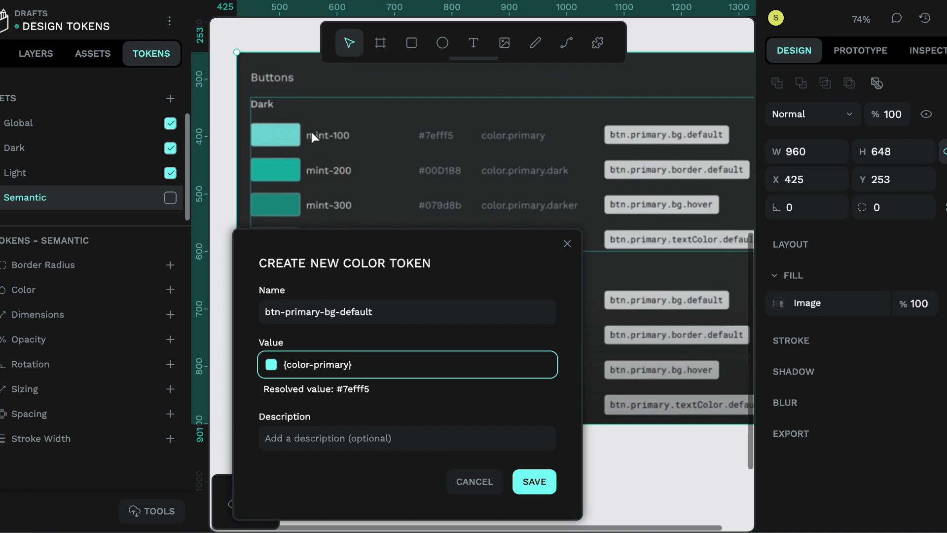
pyautogui.click(543, 481)
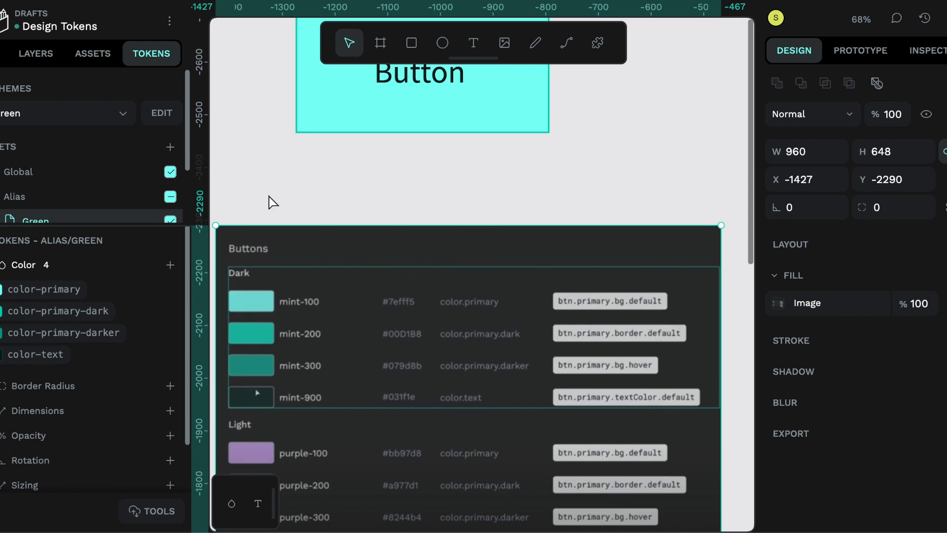
# Step: Export the tokens of the other Design Tokens file, which uses the Green theme, and return to the working file
pyautogui.click(166, 519)
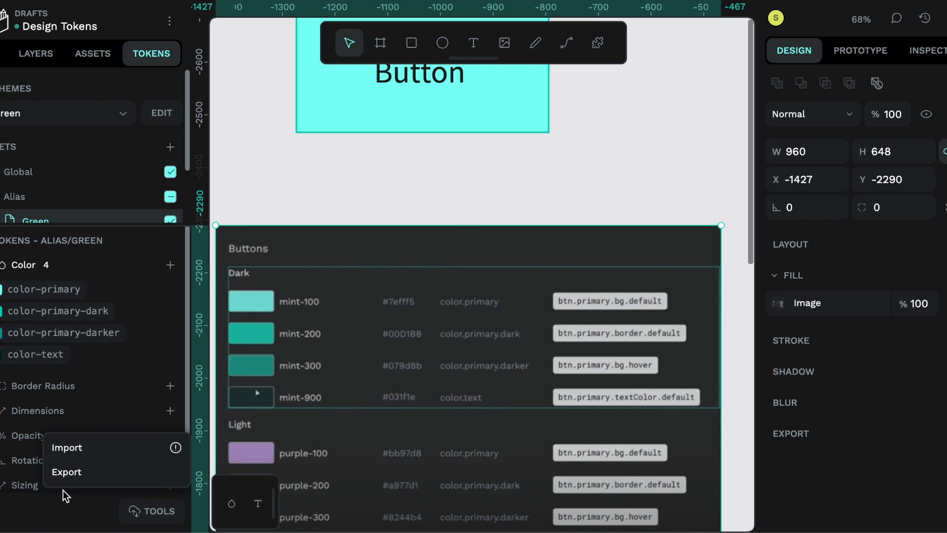
pyautogui.click(66, 472)
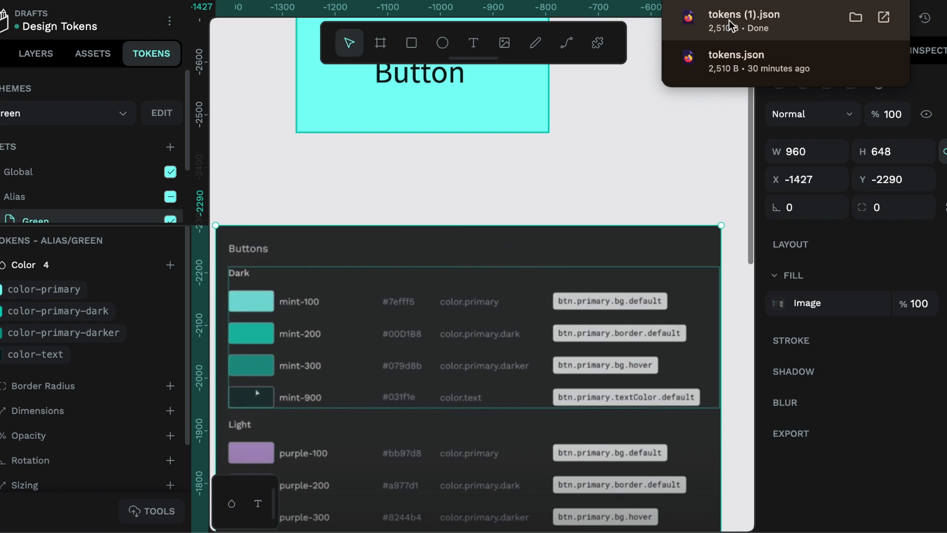
pyautogui.click(460, 144)
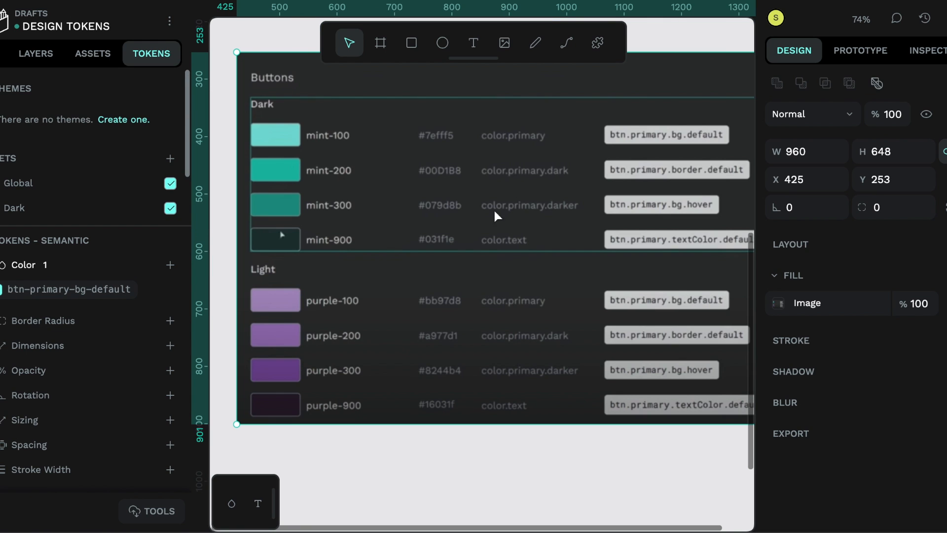
# Step: Import the tokens (1).json file from Downloads into the working file's tokens
pyautogui.scroll(8, 444, 123)
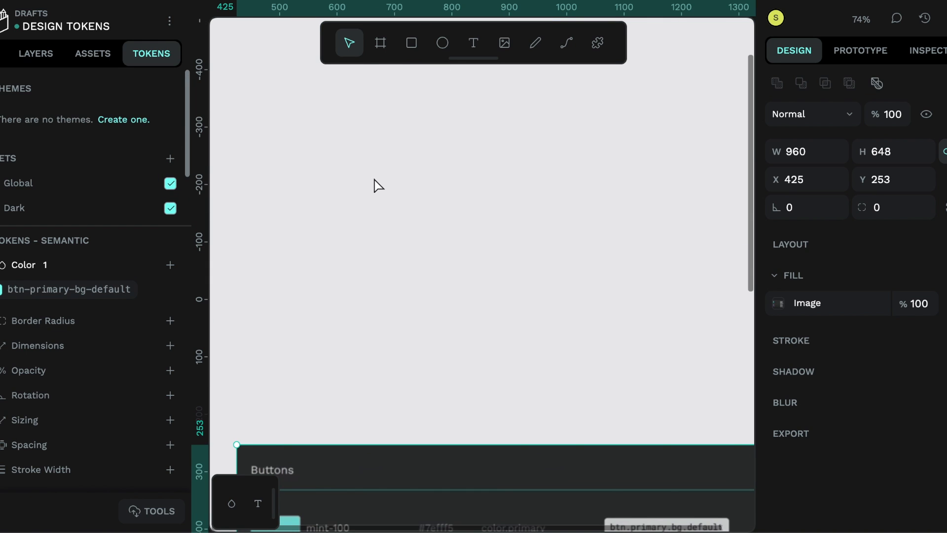
pyautogui.scroll(-4, 409, 168)
pyautogui.scroll(-3, 421, 296)
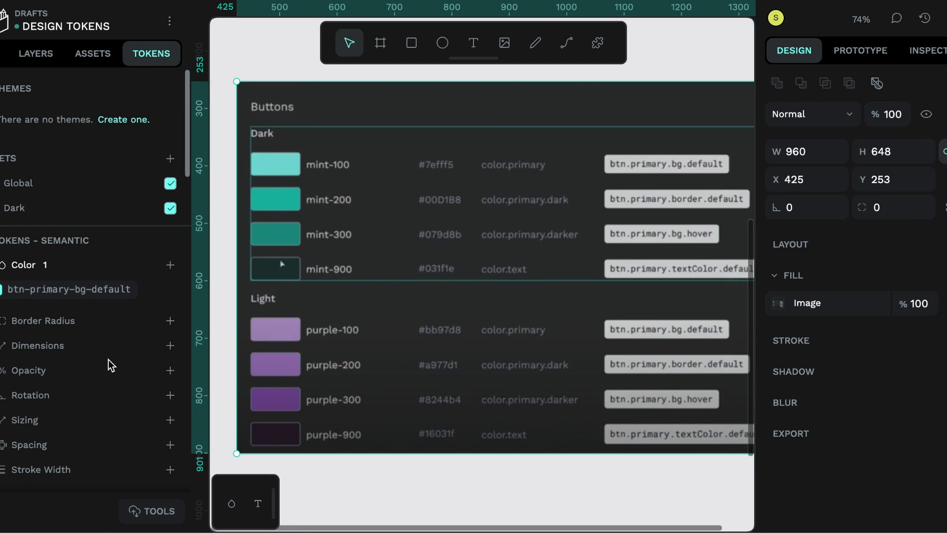
pyautogui.click(126, 513)
pyautogui.click(68, 455)
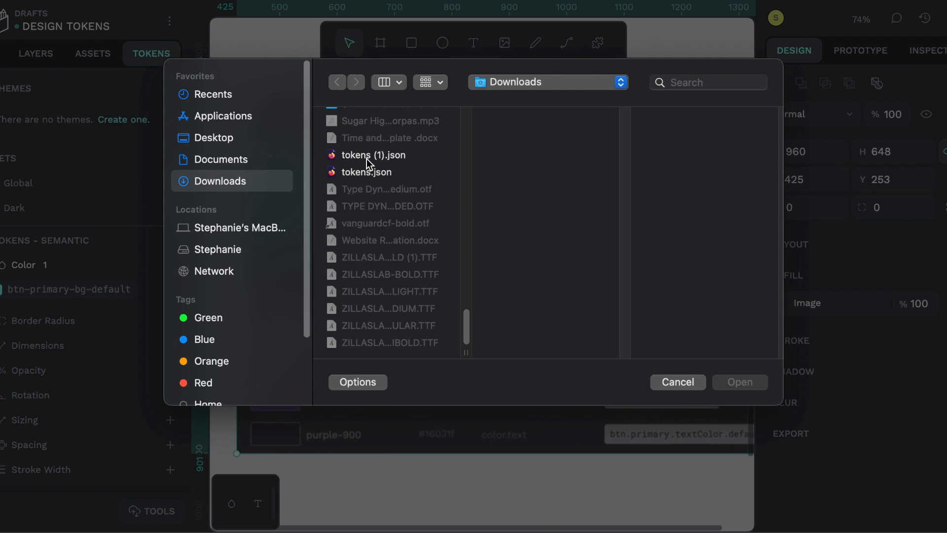
pyautogui.click(368, 155)
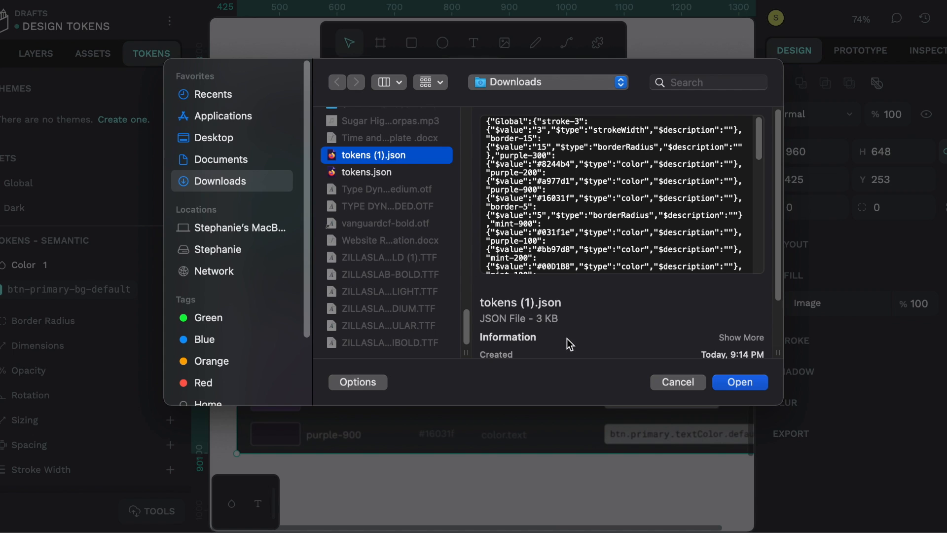
pyautogui.click(726, 384)
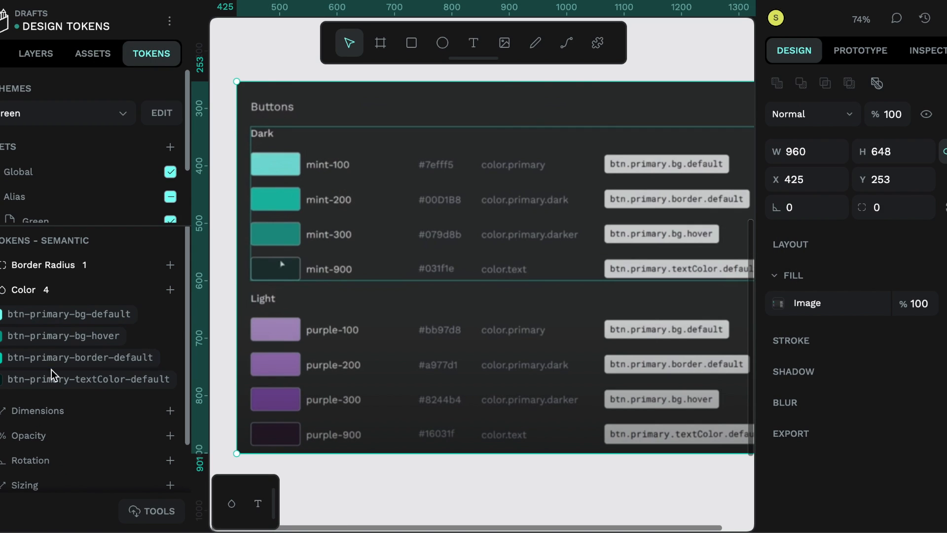
# Step: Rename the Alias group's Green set to Dark and its Purple set to Light
pyautogui.scroll(-3, 76, 197)
pyautogui.scroll(3, 61, 196)
pyautogui.scroll(-3, 60, 197)
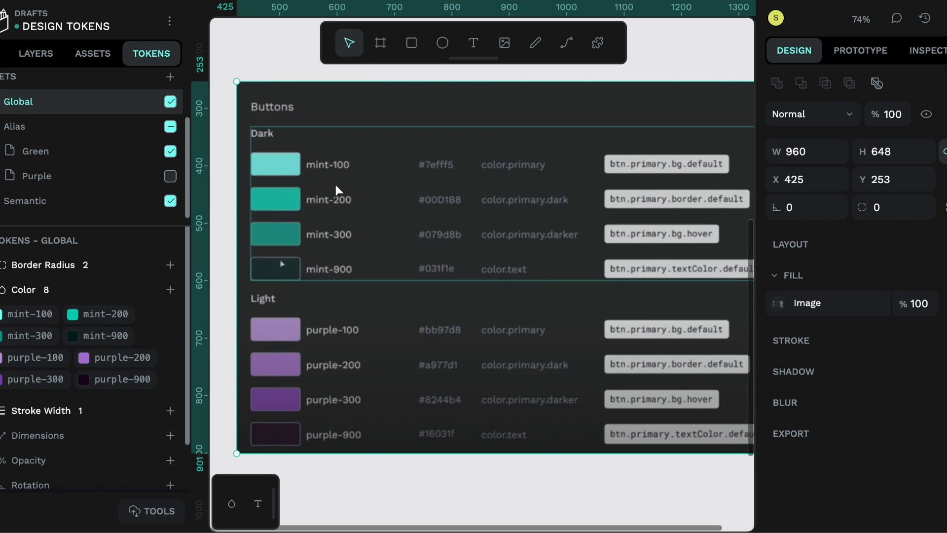
pyautogui.click(36, 151)
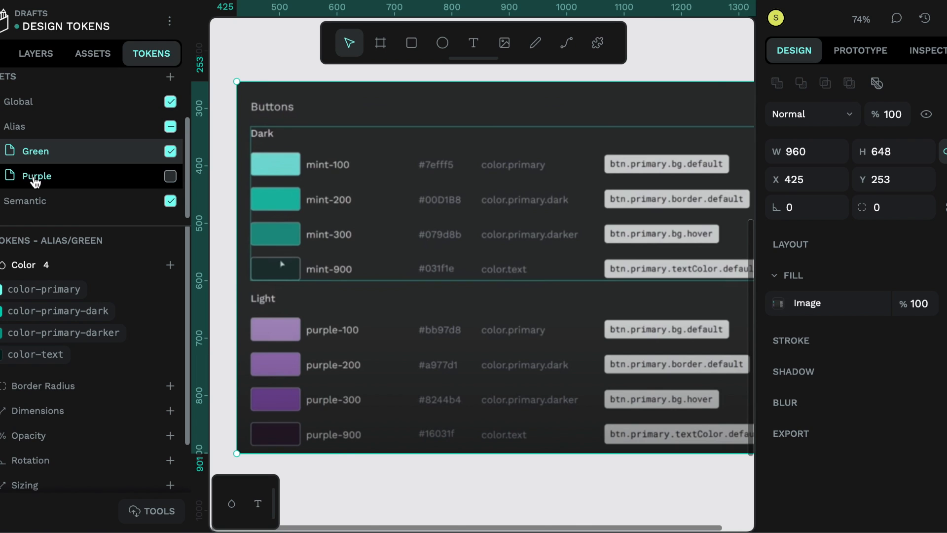
pyautogui.scroll(-1, 34, 196)
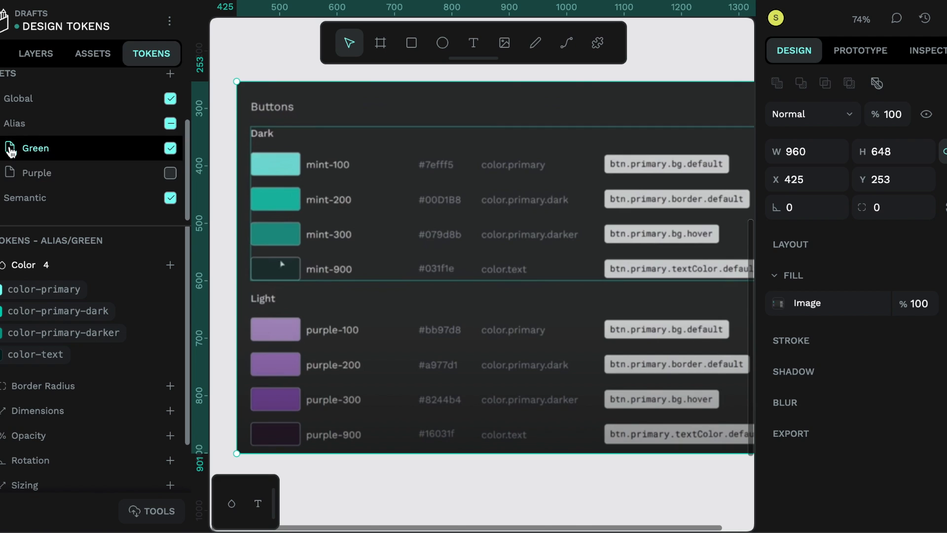
pyautogui.rightClick(38, 154)
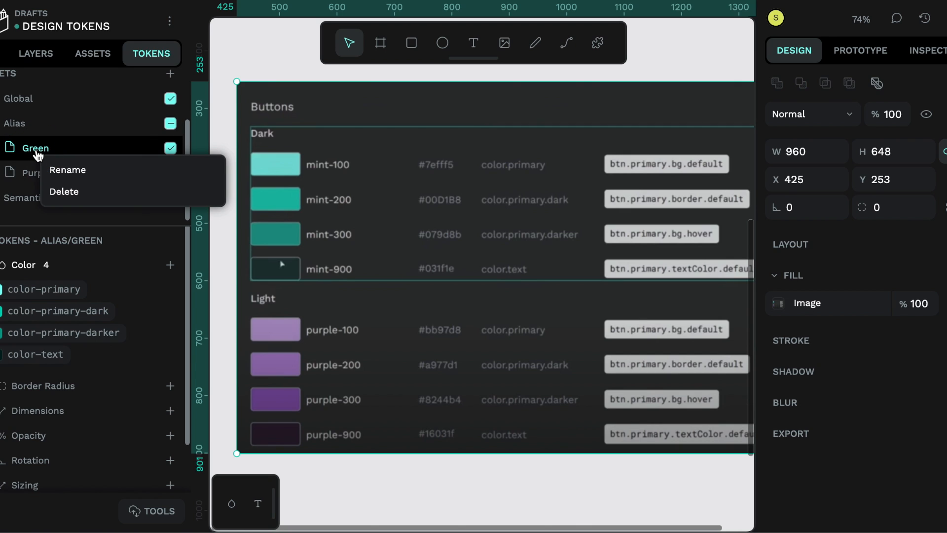
pyautogui.click(72, 171)
pyautogui.doubleClick(73, 154)
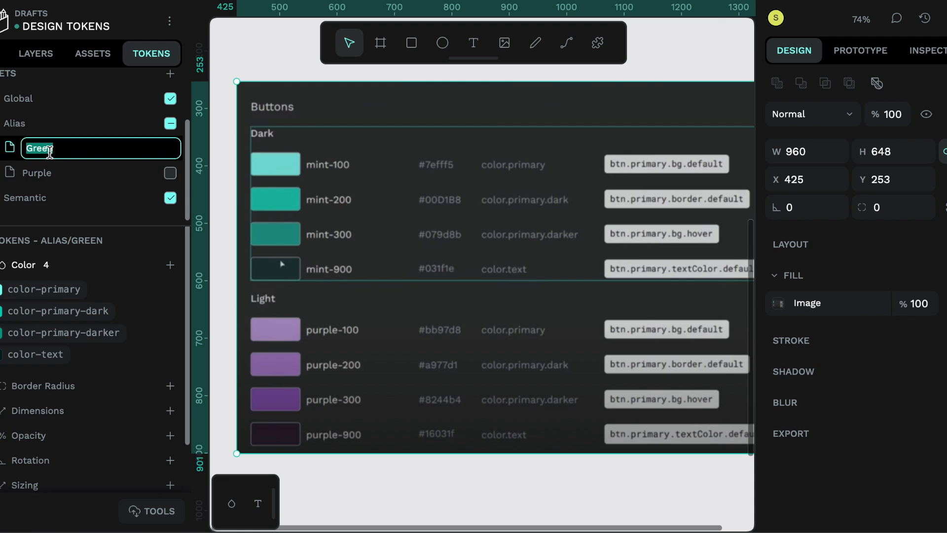
pyautogui.write('Dark')
pyautogui.press('Return')
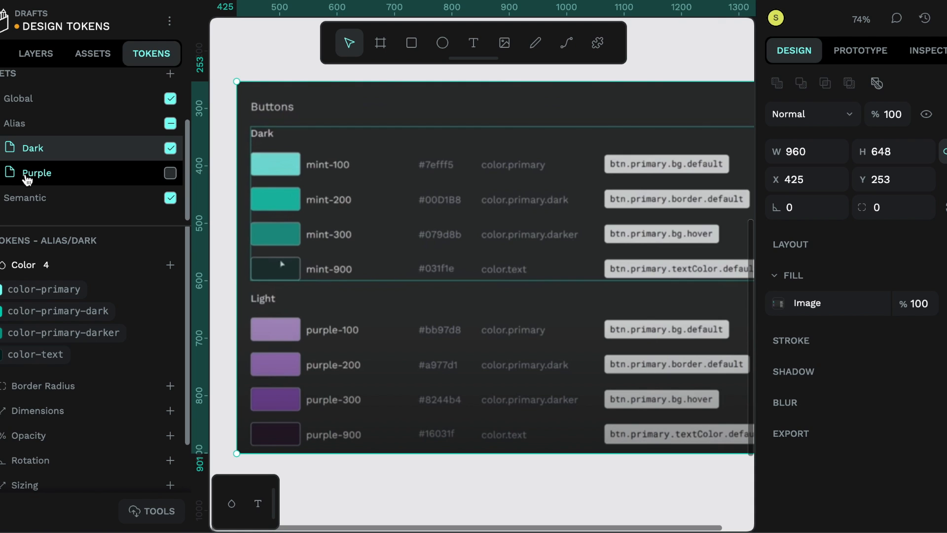
pyautogui.rightClick(33, 177)
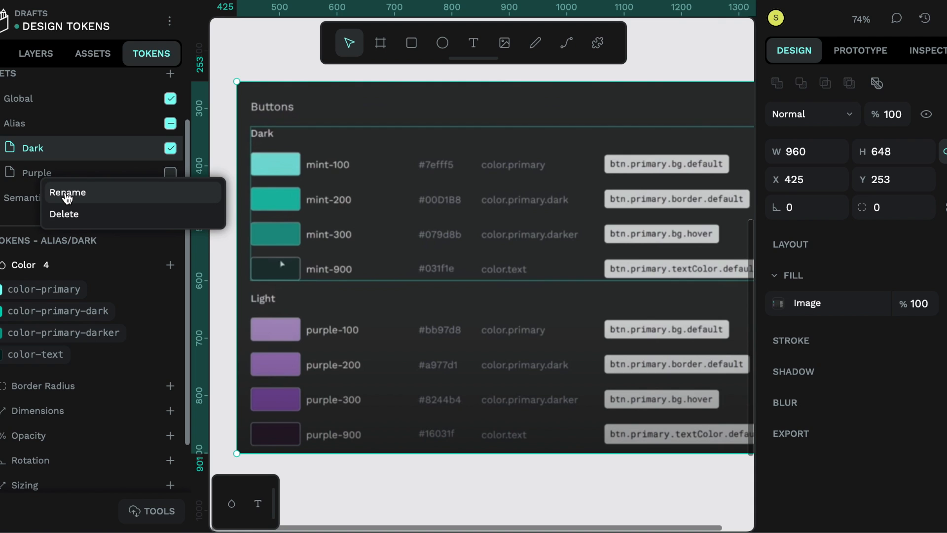
pyautogui.click(68, 193)
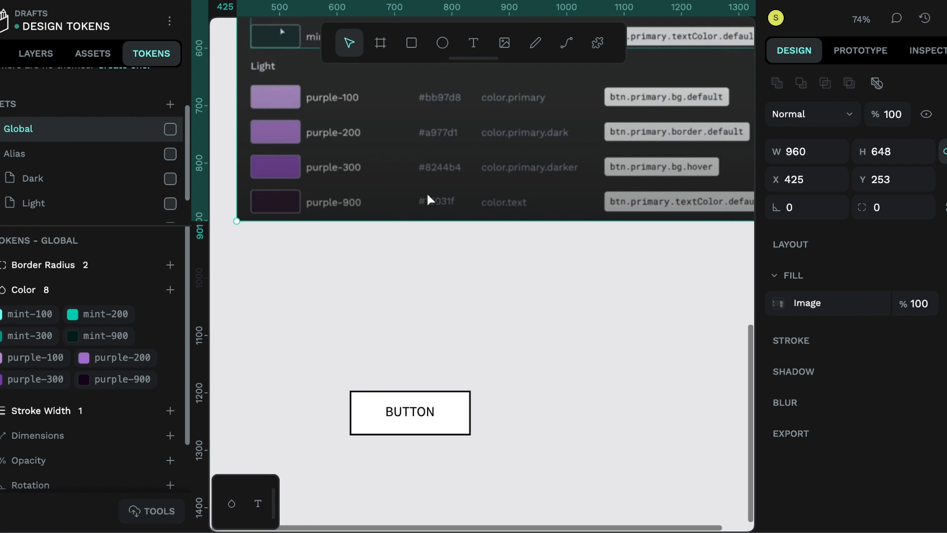
# Step: Select the rectangle behind the BUTTON text and try to apply the mint-100 color token as its fill
pyautogui.scroll(-3, 427, 191)
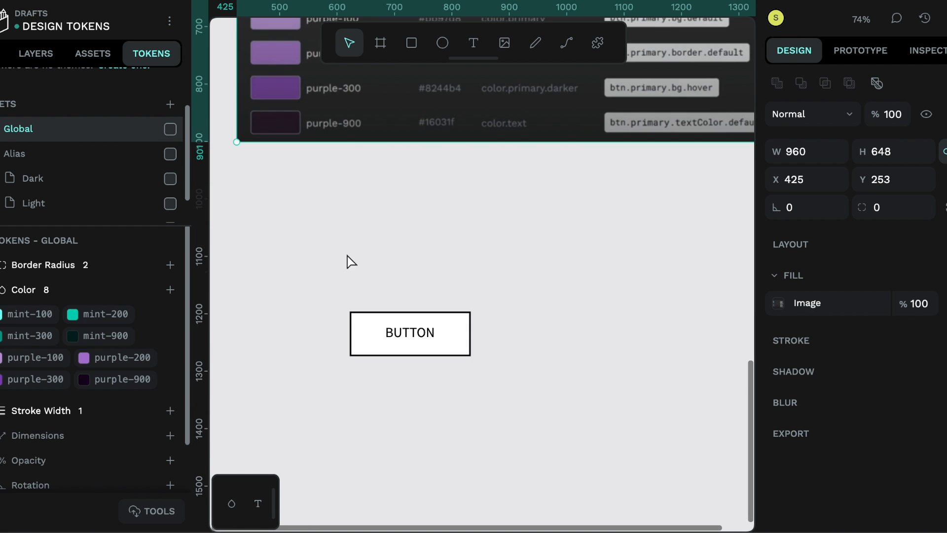
pyautogui.click(349, 257)
pyautogui.scroll(5, 346, 227)
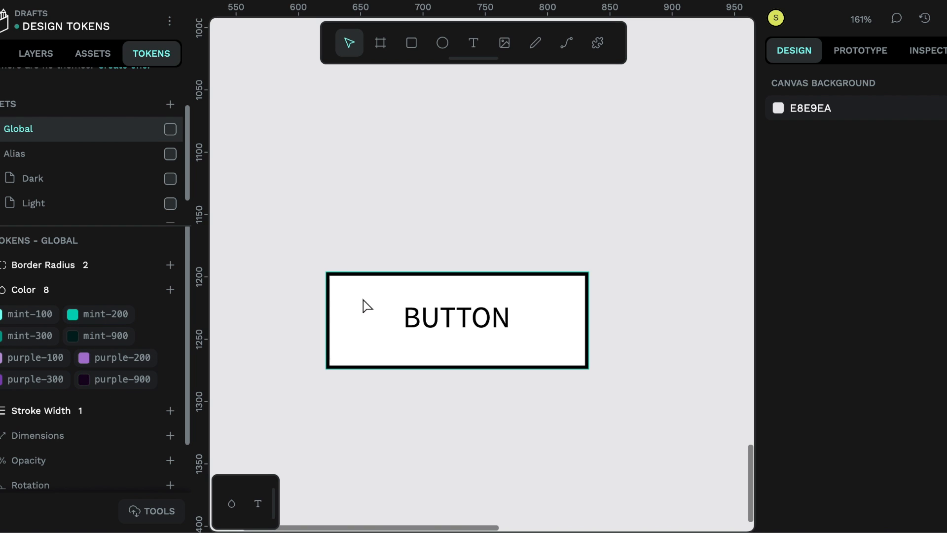
pyautogui.click(395, 360)
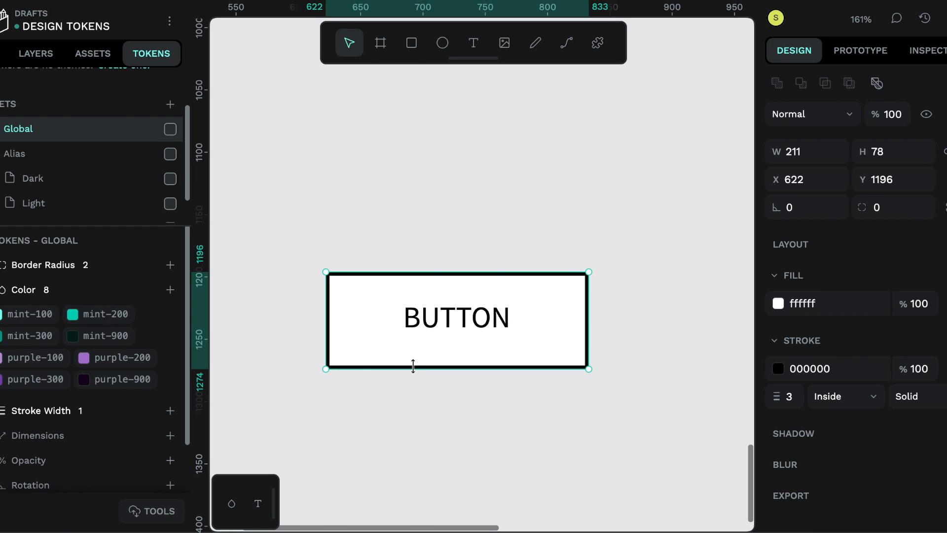
pyautogui.rightClick(37, 322)
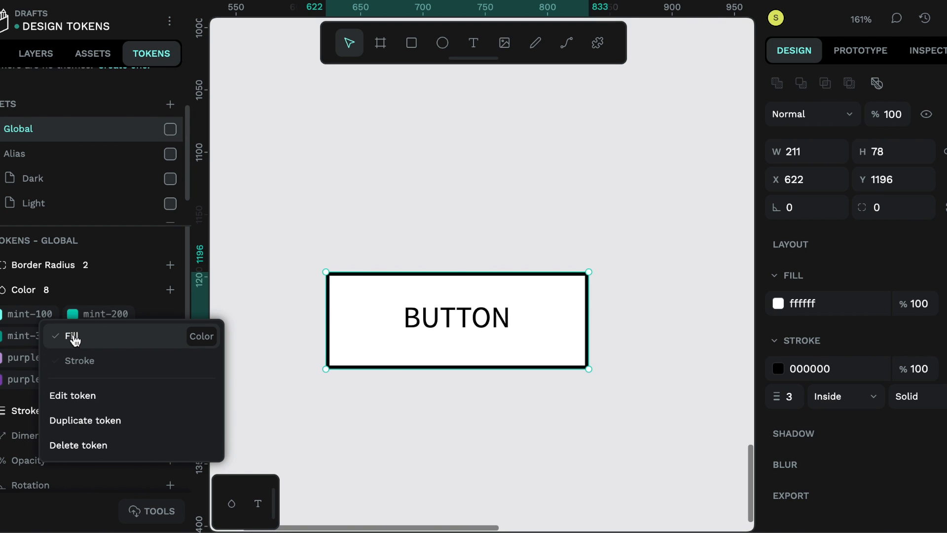
pyautogui.click(236, 464)
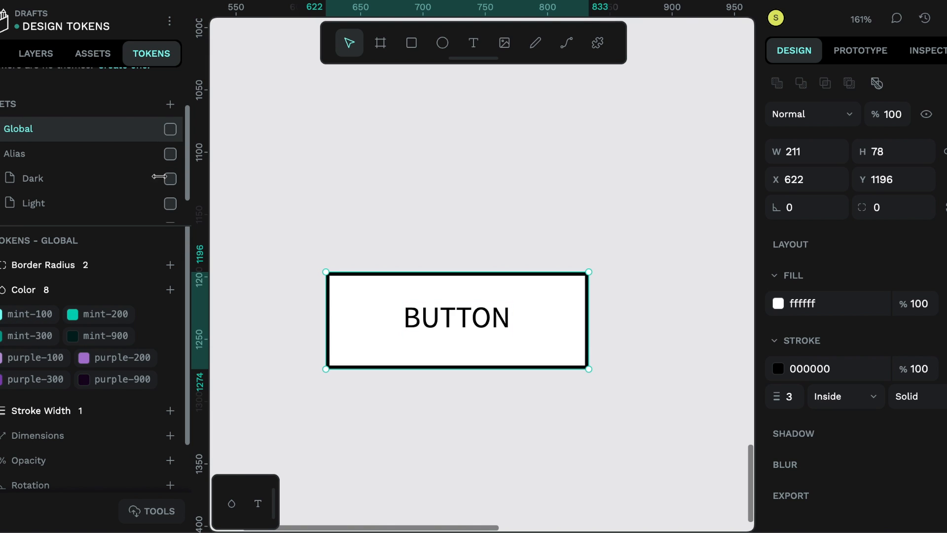
# Step: Activate the Global set, the Alias group with its Dark and Light sets, and the Semantic set
pyautogui.click(170, 130)
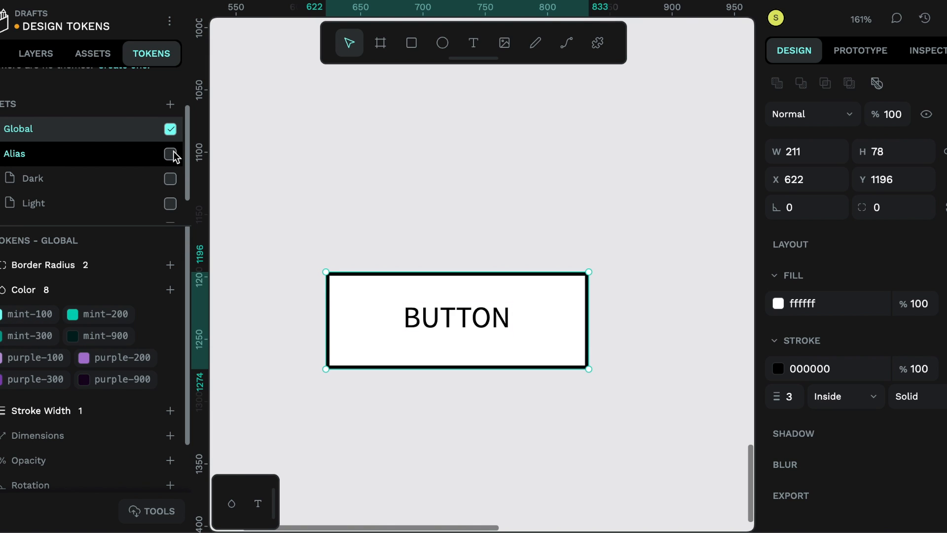
pyautogui.click(170, 154)
pyautogui.scroll(-1, 171, 178)
pyautogui.click(170, 198)
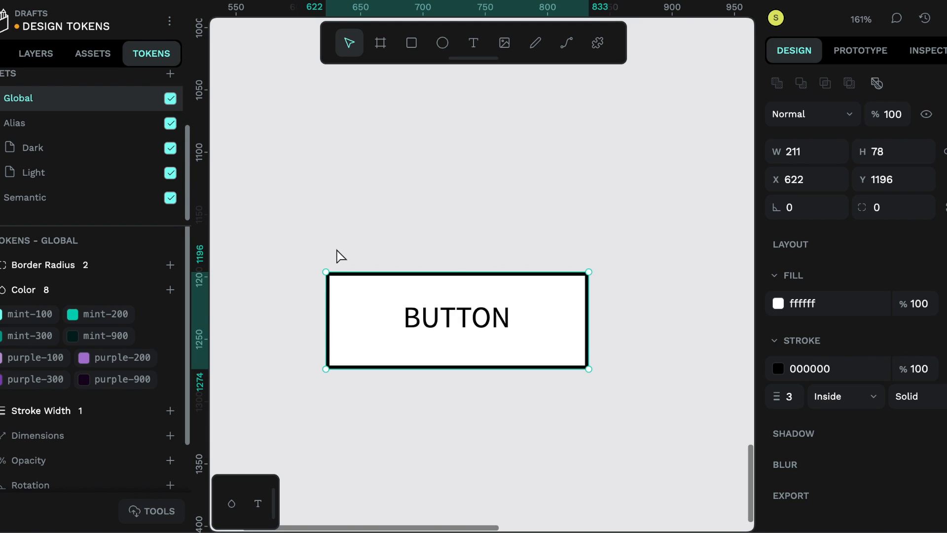
# Step: Apply the mint-100 color token as the fill and mint-200 as the stroke of the rectangle behind the BUTTON text
pyautogui.click(406, 332)
pyautogui.click(380, 332)
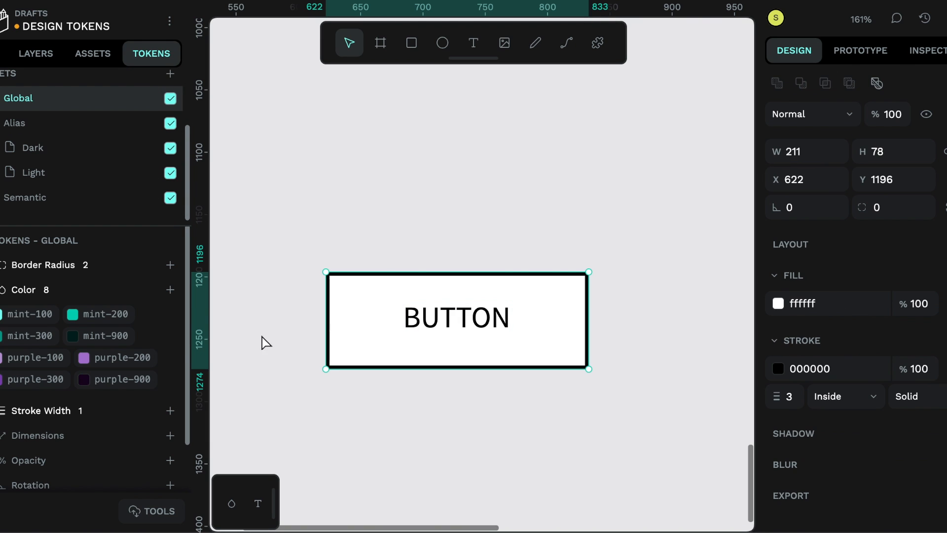
pyautogui.rightClick(39, 313)
pyautogui.click(74, 331)
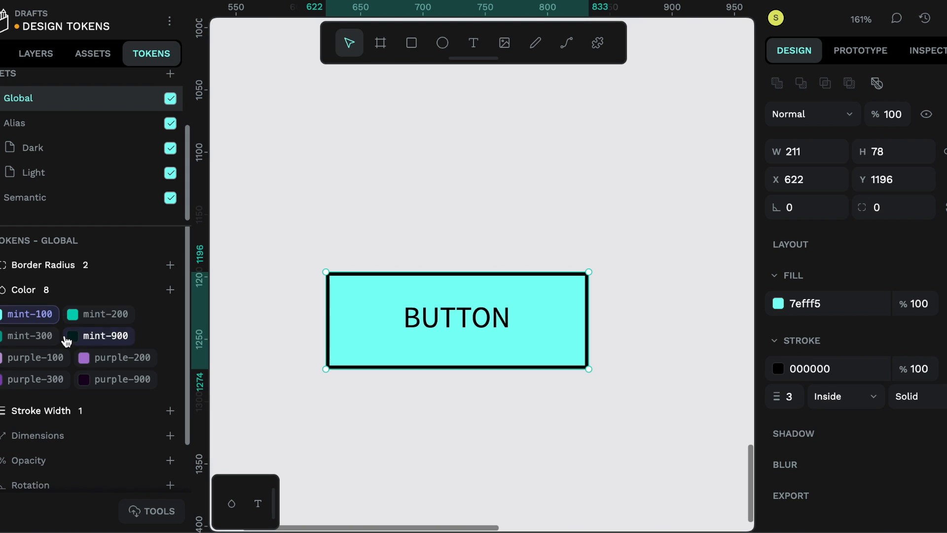
pyautogui.click(260, 201)
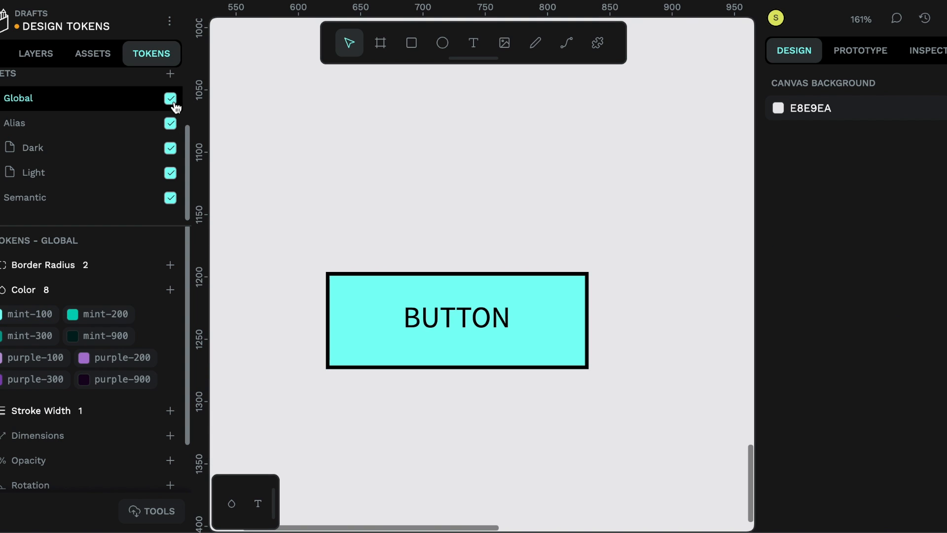
pyautogui.click(444, 365)
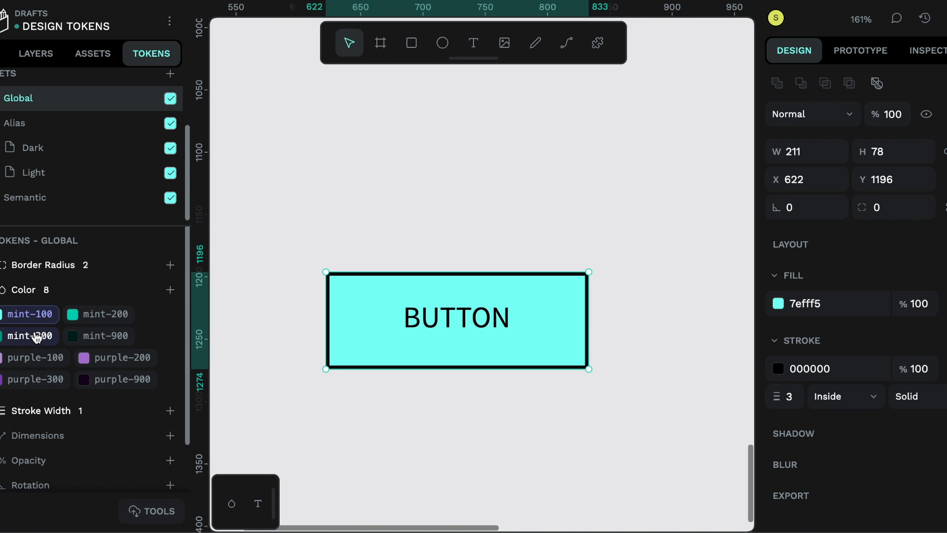
pyautogui.rightClick(80, 321)
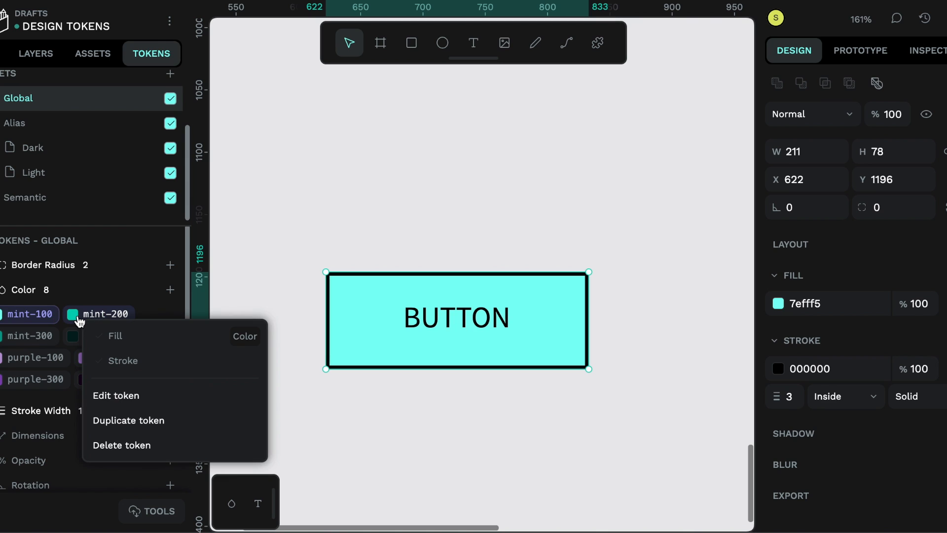
pyautogui.click(148, 366)
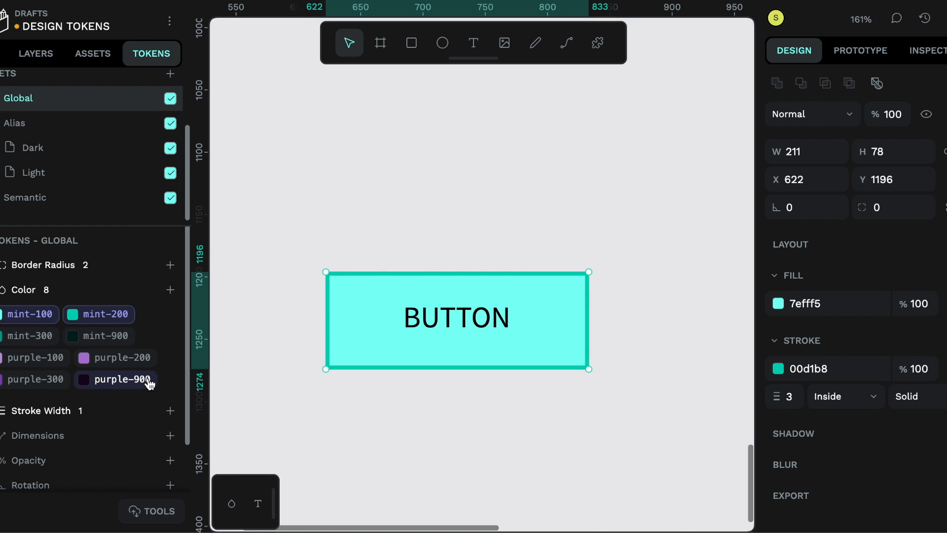
# Step: Apply the Global set's mint-900 color token as the fill of the BUTTON text, then deselect it
pyautogui.click(444, 326)
pyautogui.rightClick(100, 342)
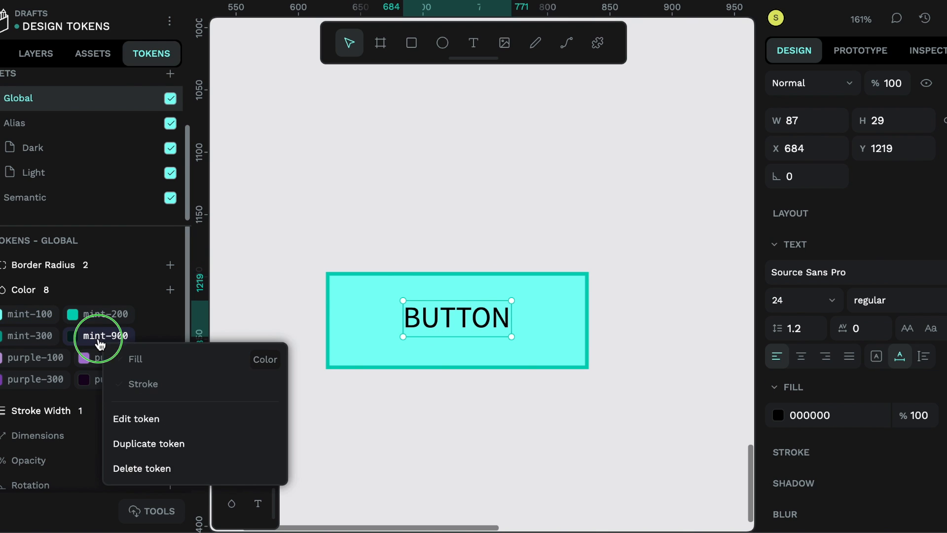
pyautogui.click(162, 368)
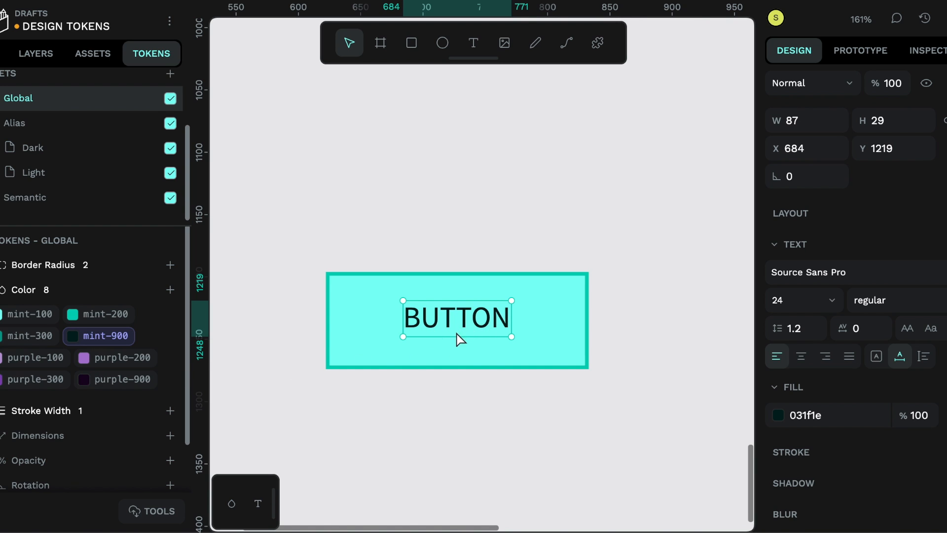
pyautogui.click(478, 385)
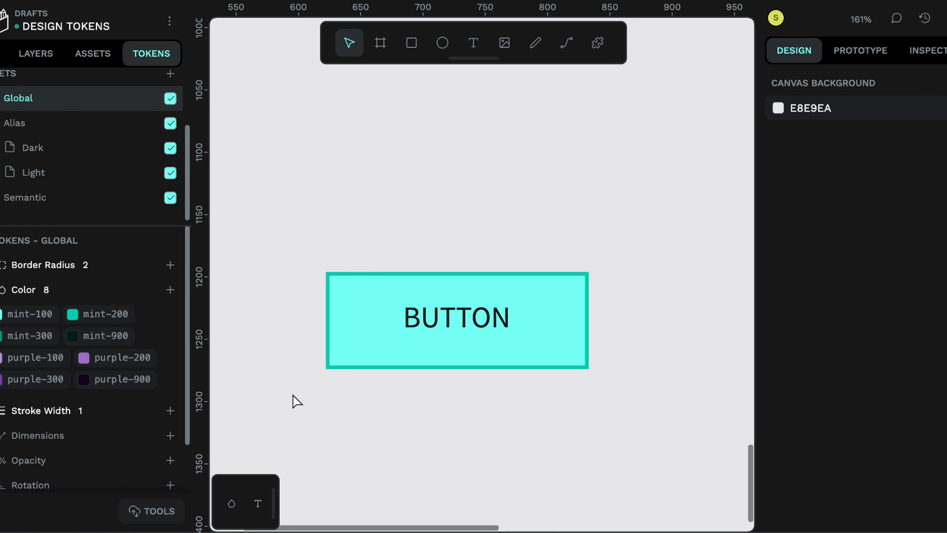
# Step: Examine the Semantic set's tokens against the reference table on the canvas and inspect the definition of btn-primary-bg-default
pyautogui.click(33, 202)
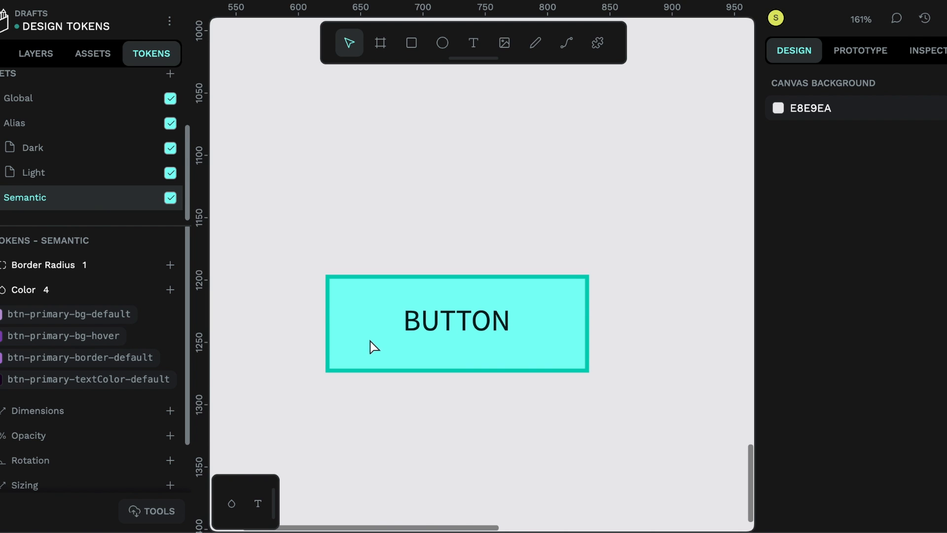
pyautogui.scroll(10, 374, 347)
pyautogui.scroll(-4, 374, 347)
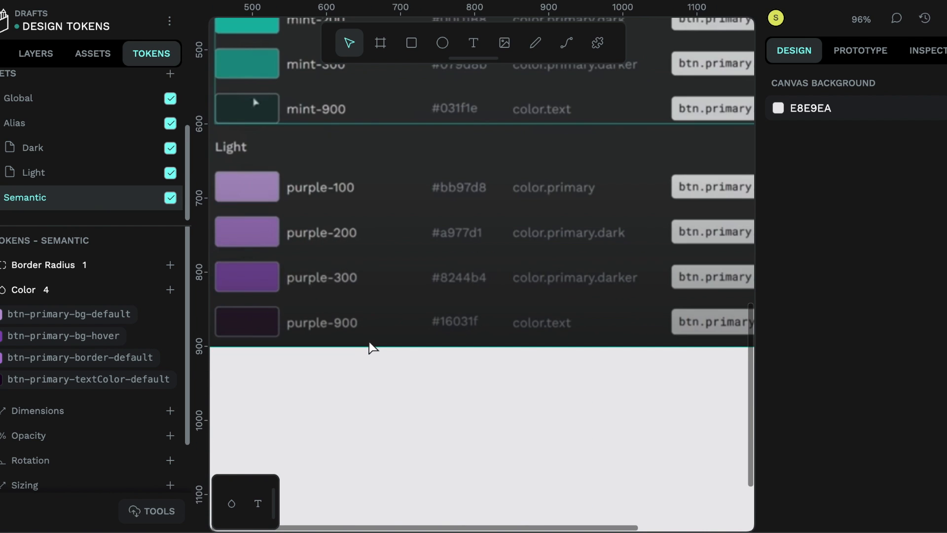
pyautogui.hscroll(5, 374, 347)
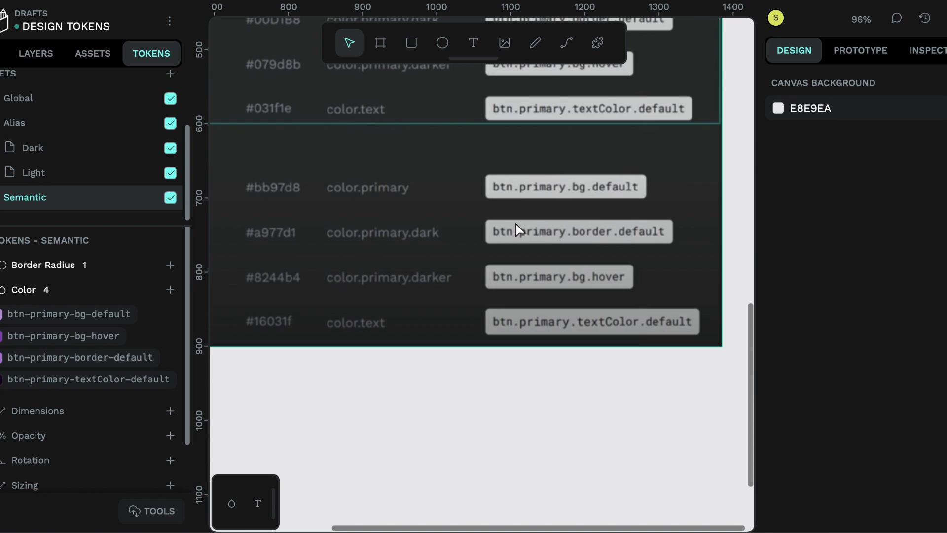
pyautogui.rightClick(62, 320)
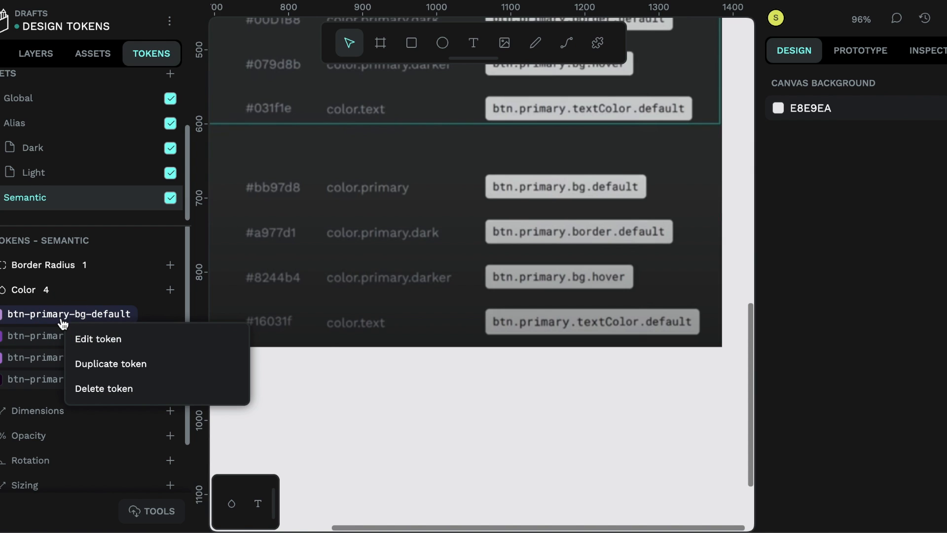
pyautogui.click(89, 338)
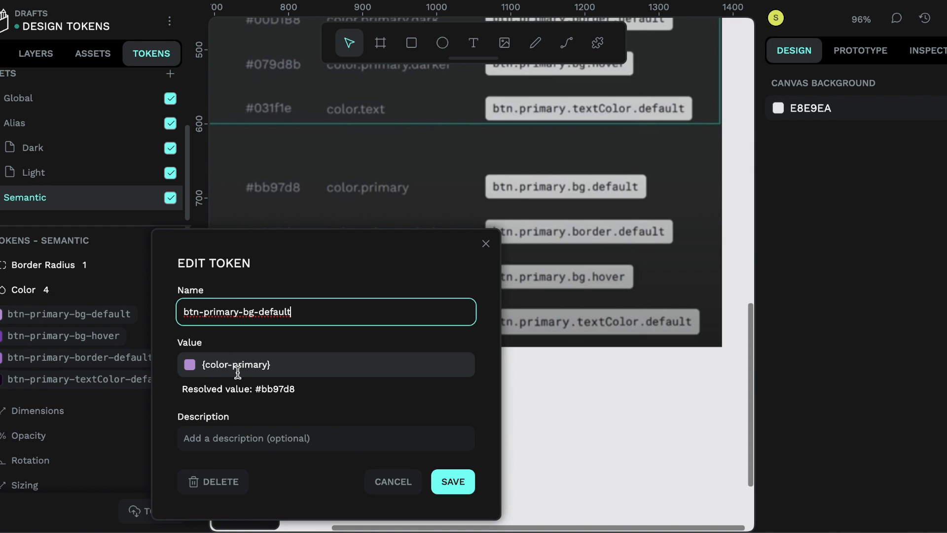
pyautogui.click(487, 247)
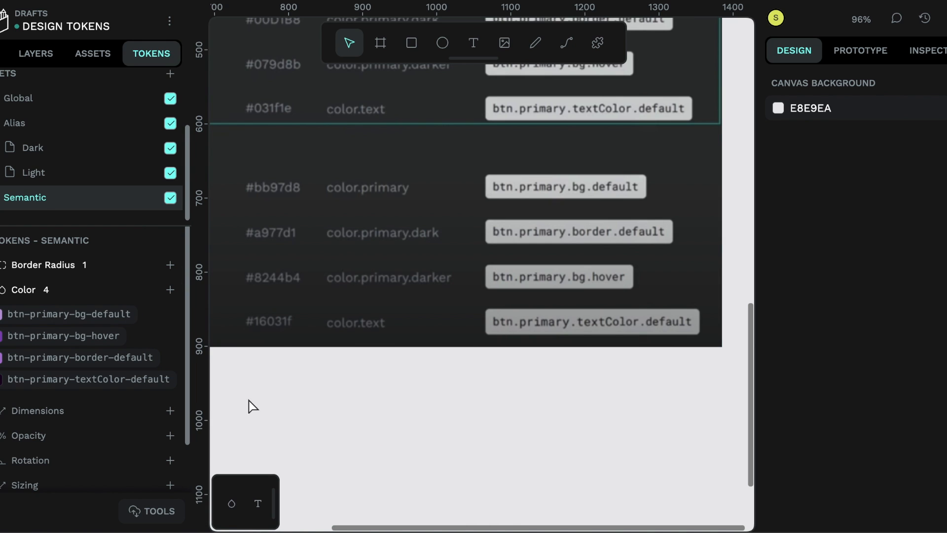
# Step: Apply the semantic btn-primary-bg-default token as the fill of the button's rectangle
pyautogui.scroll(-8, 512, 290)
pyautogui.keyDown('shift'); pyautogui.hscroll(4, 444, 256); pyautogui.keyUp('shift')
pyautogui.keyDown('ctrl'); pyautogui.scroll(3, 373, 215); pyautogui.keyUp('ctrl')
pyautogui.keyDown('ctrl'); pyautogui.scroll(4, 375, 209); pyautogui.keyUp('ctrl')
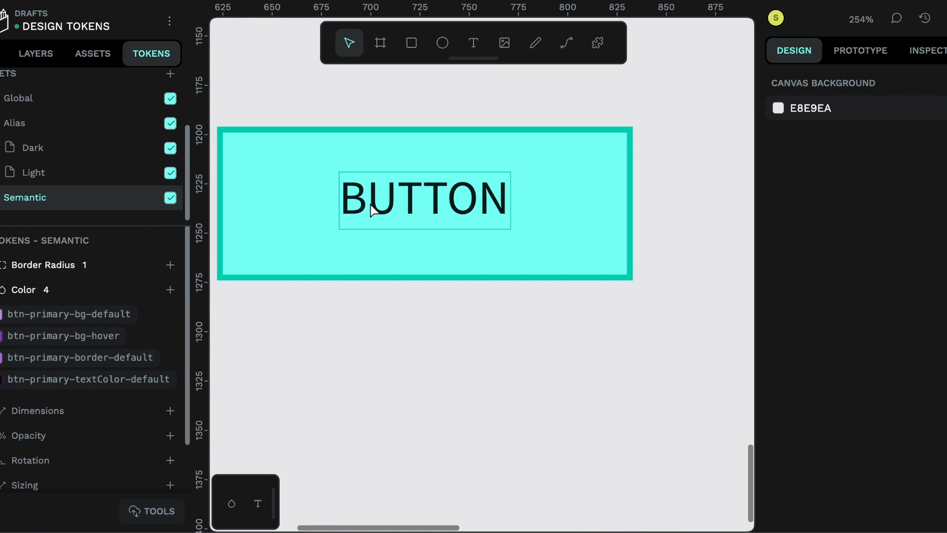
pyautogui.click(338, 161)
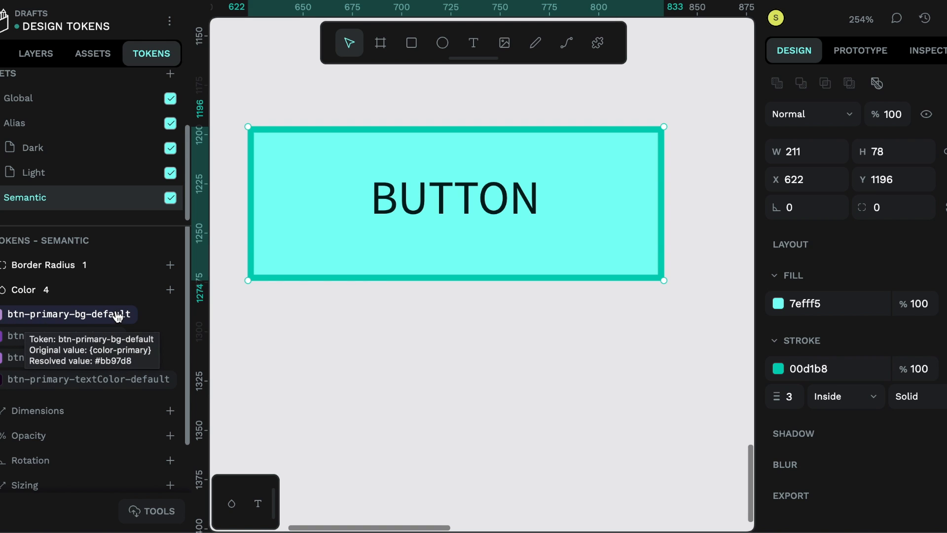
pyautogui.rightClick(64, 323)
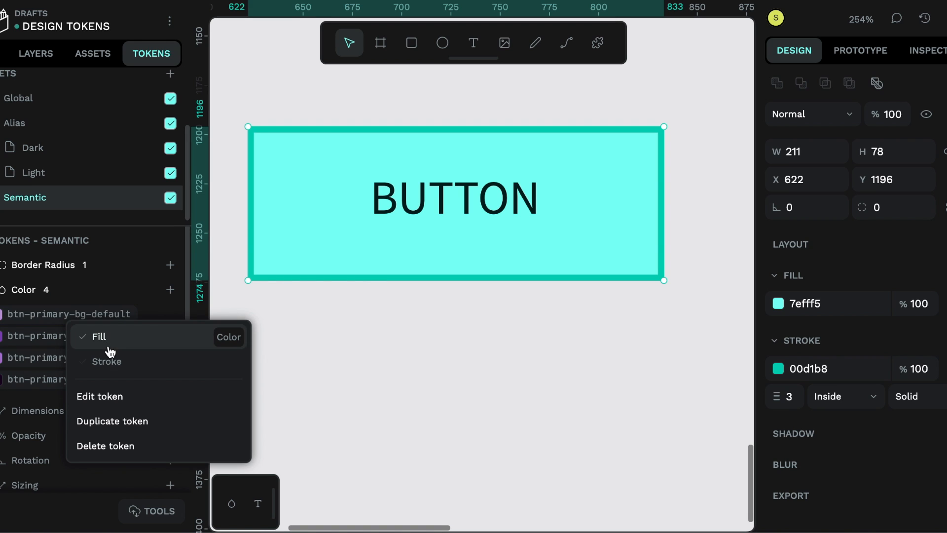
pyautogui.click(89, 337)
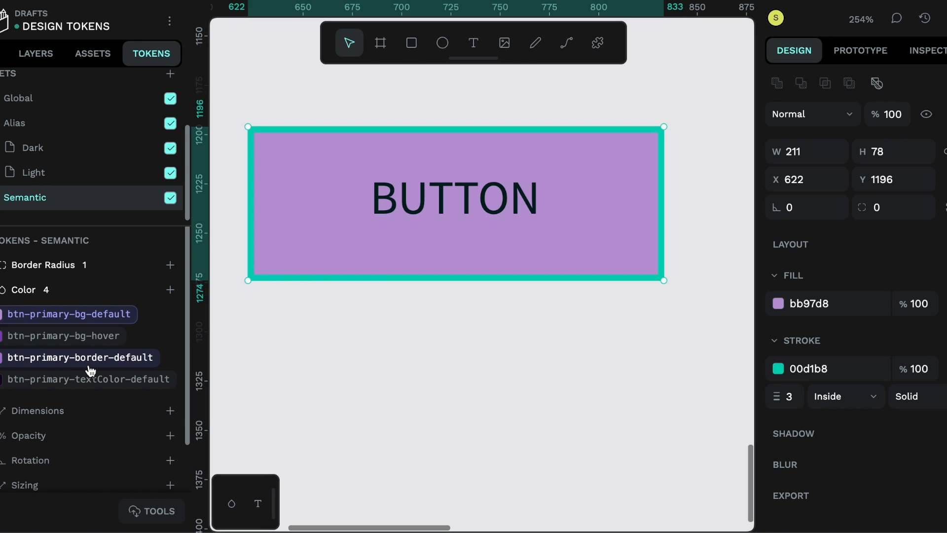
# Step: Apply the btn-primary-border-default token as the stroke of the button's rectangle
pyautogui.moveTo(34, 371)
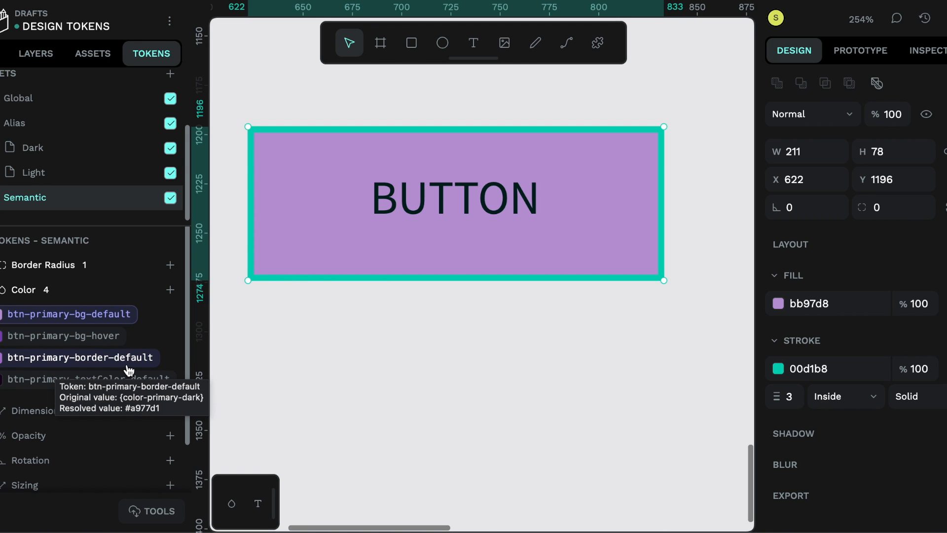
pyautogui.rightClick(106, 363)
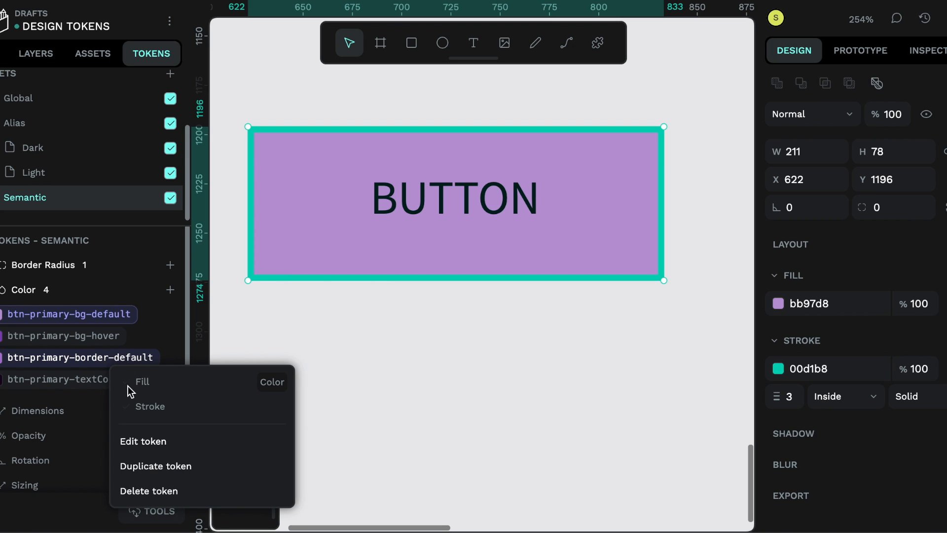
pyautogui.click(152, 409)
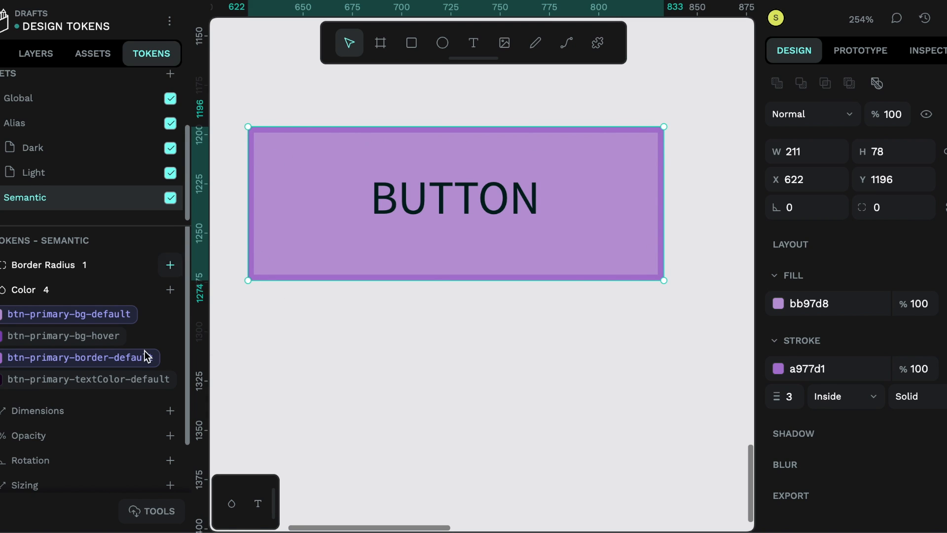
# Step: Apply the btn-primary-textColor-default token as the fill of the BUTTON text and deselect it
pyautogui.click(434, 197)
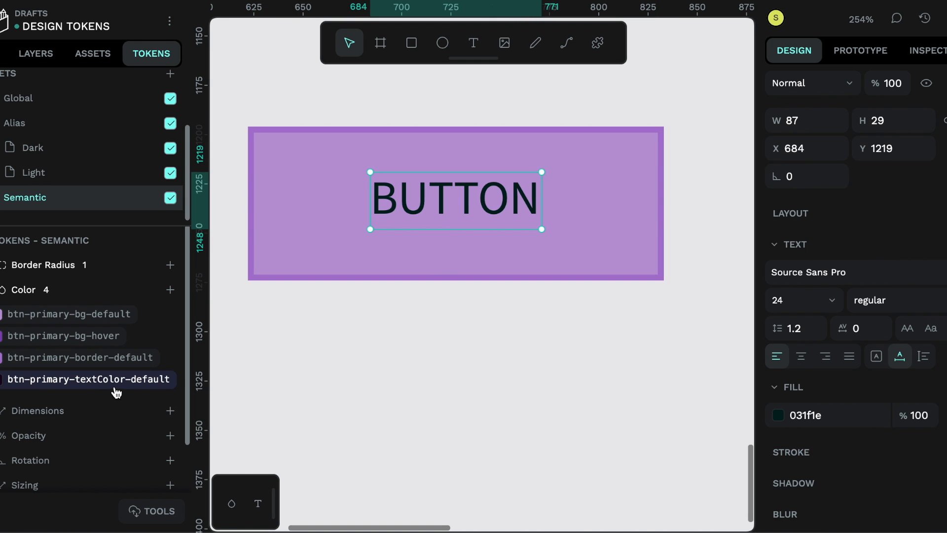
pyautogui.rightClick(55, 385)
pyautogui.click(98, 366)
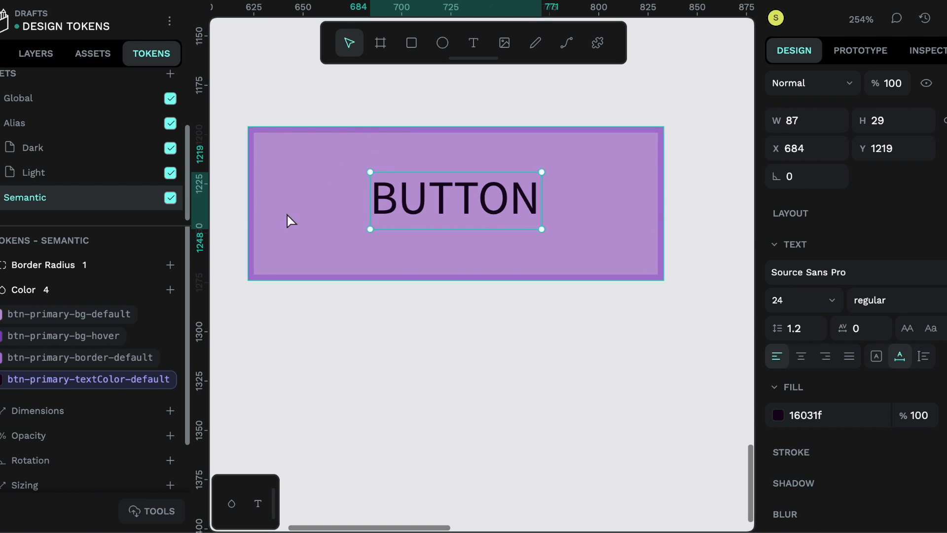
pyautogui.press('Escape')
# Step: Select the button's rectangle and text, compare its colors with the Light set off and on, and view the Light and Dark alias tokens
pyautogui.moveTo(722, 333); pyautogui.dragTo(242, 111)
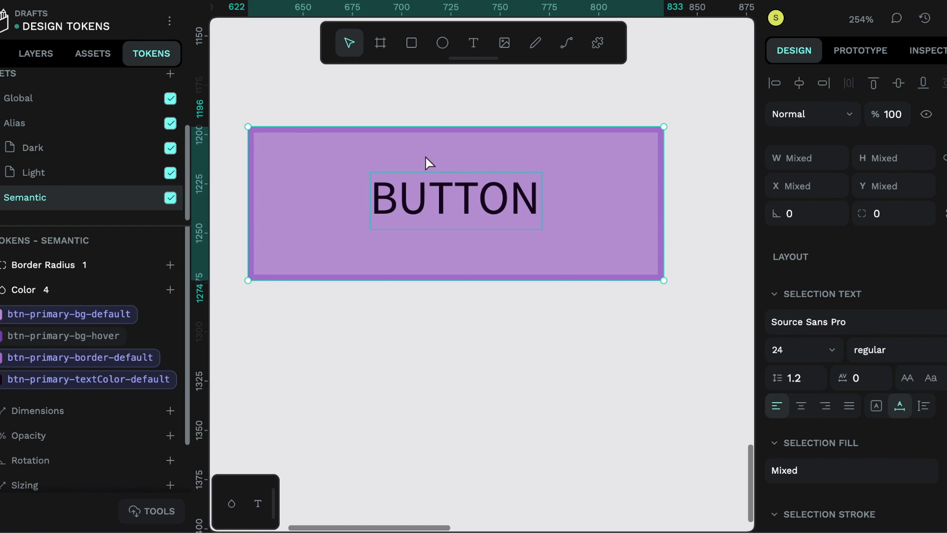
pyautogui.click(170, 173)
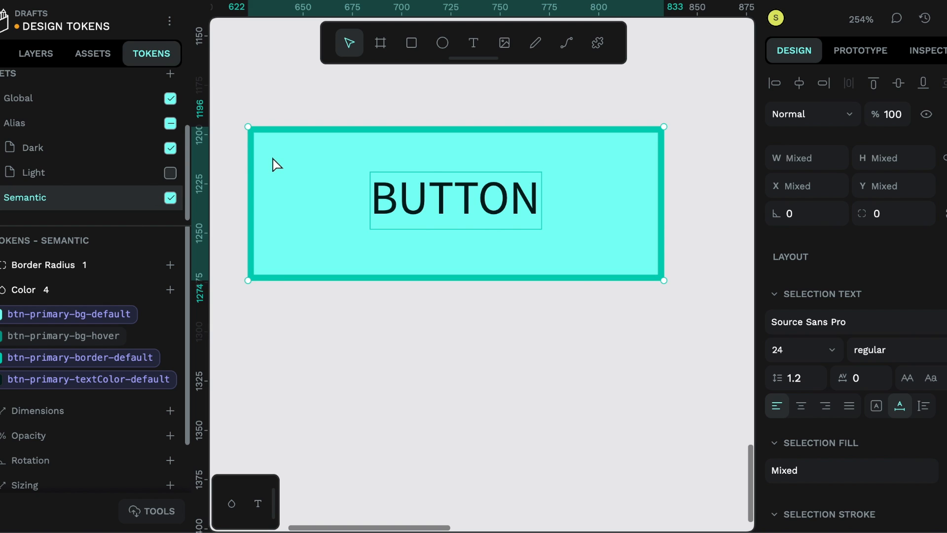
pyautogui.click(170, 173)
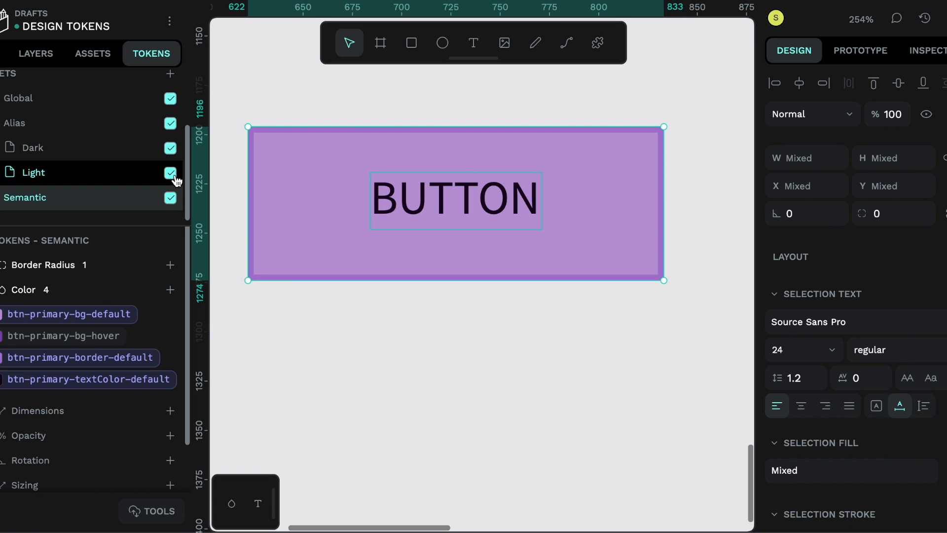
pyautogui.click(170, 173)
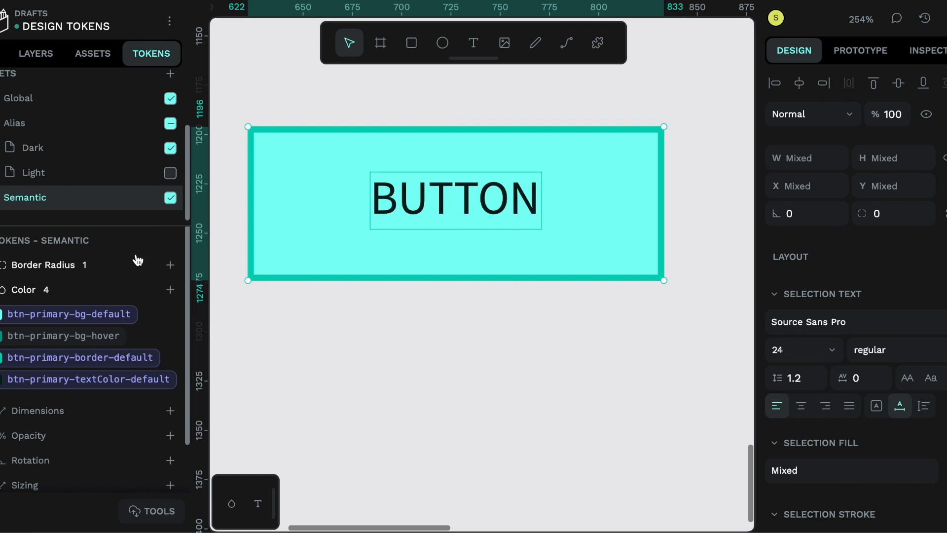
pyautogui.click(170, 174)
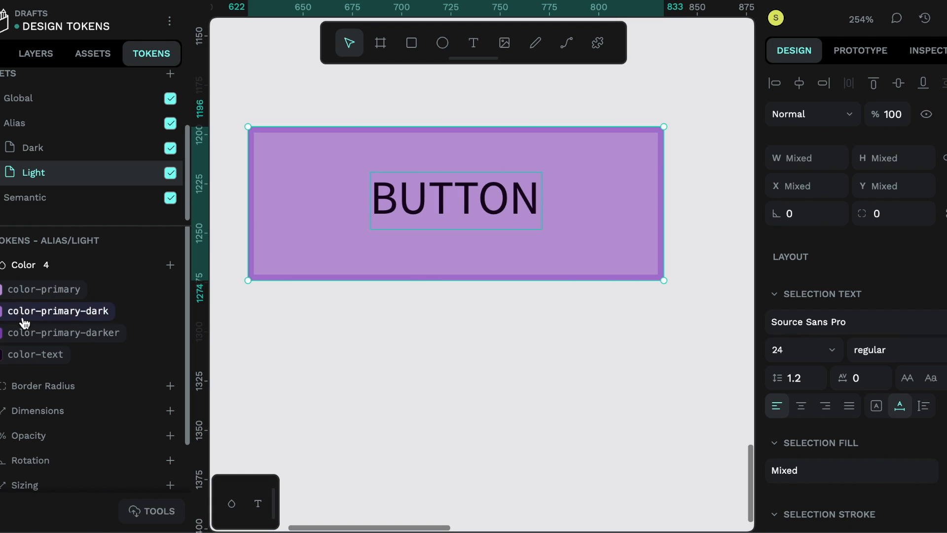
pyautogui.click(39, 157)
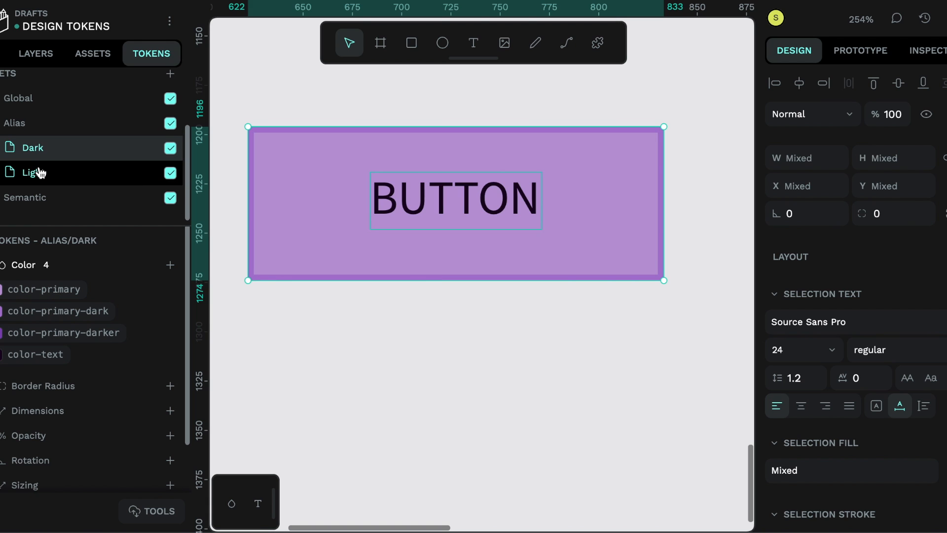
pyautogui.click(174, 175)
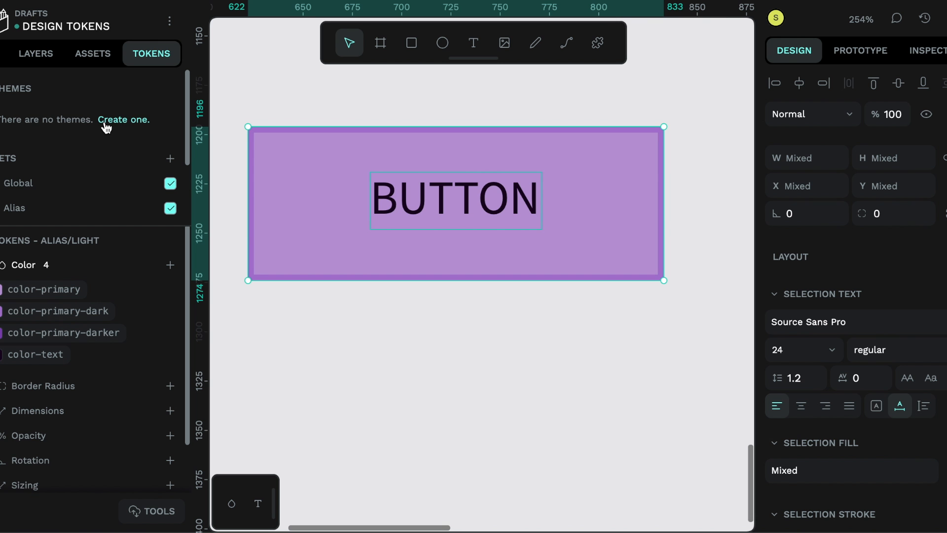
# Step: Create a new token theme named Light without a group
pyautogui.click(137, 121)
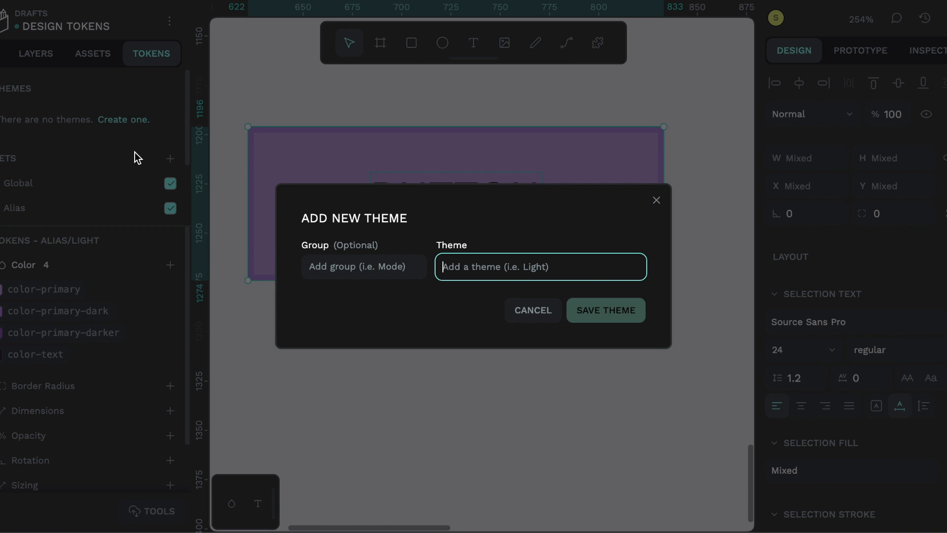
pyautogui.write('Light')
pyautogui.press('Return')
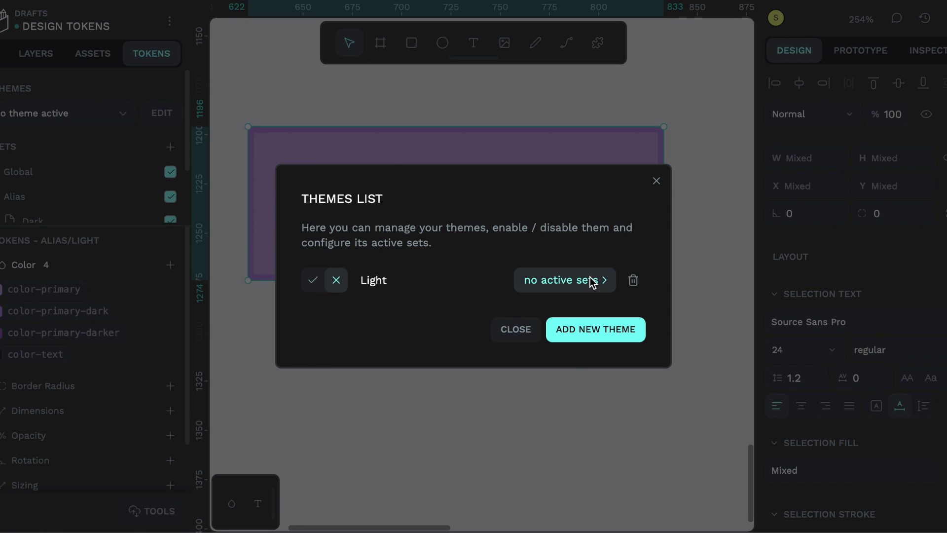
# Step: Include the Global, Alias Light and Semantic sets in the Light theme and save it
pyautogui.click(575, 280)
pyautogui.click(633, 270)
pyautogui.click(632, 345)
pyautogui.click(634, 369)
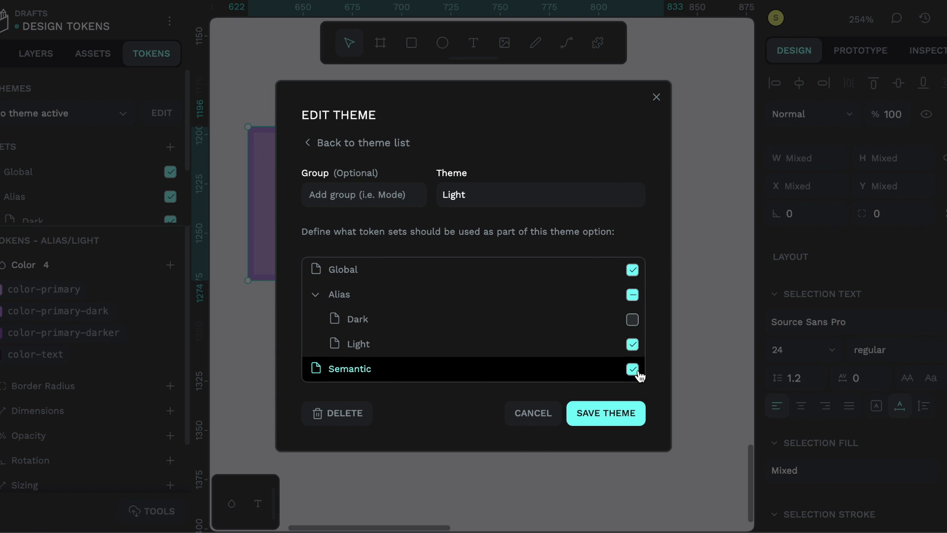
pyautogui.click(619, 417)
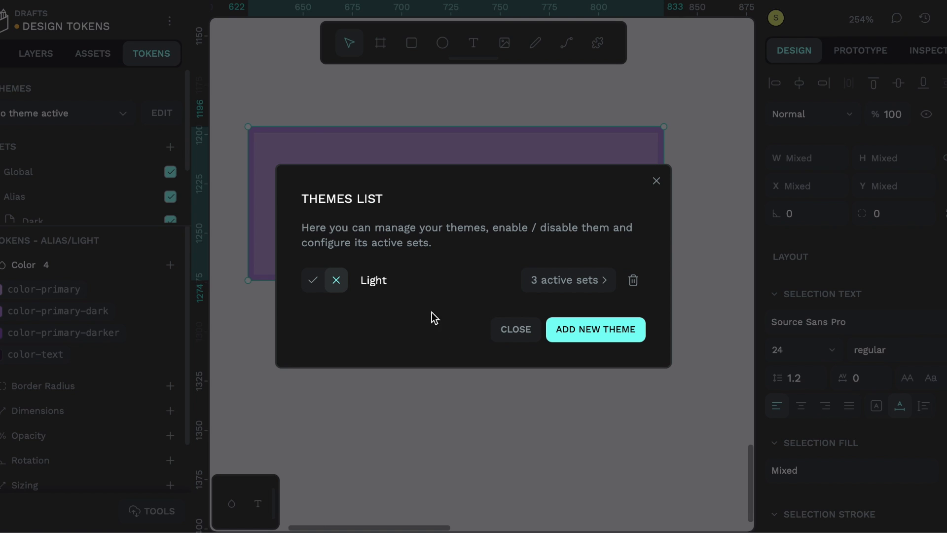
# Step: Create a second token theme named Dark without a group
pyautogui.click(582, 323)
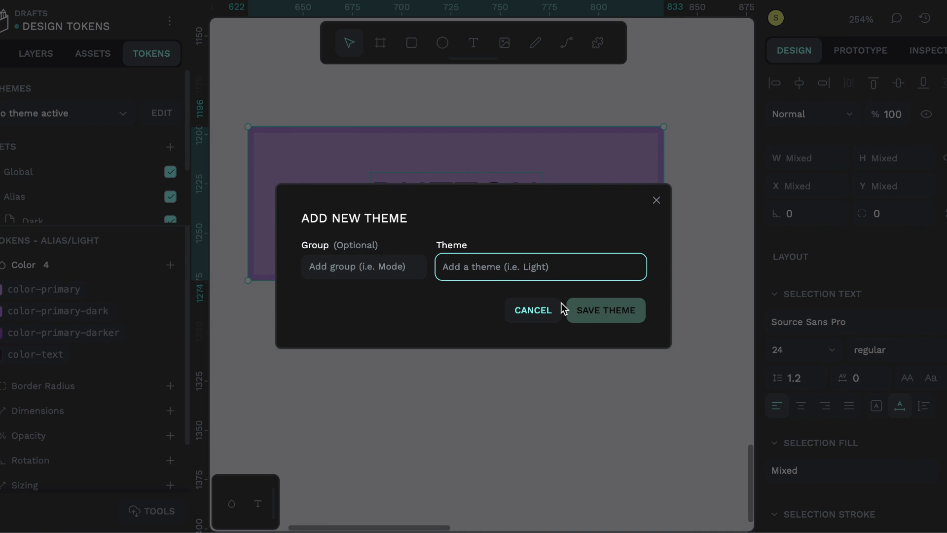
pyautogui.write('Dark')
pyautogui.click(586, 313)
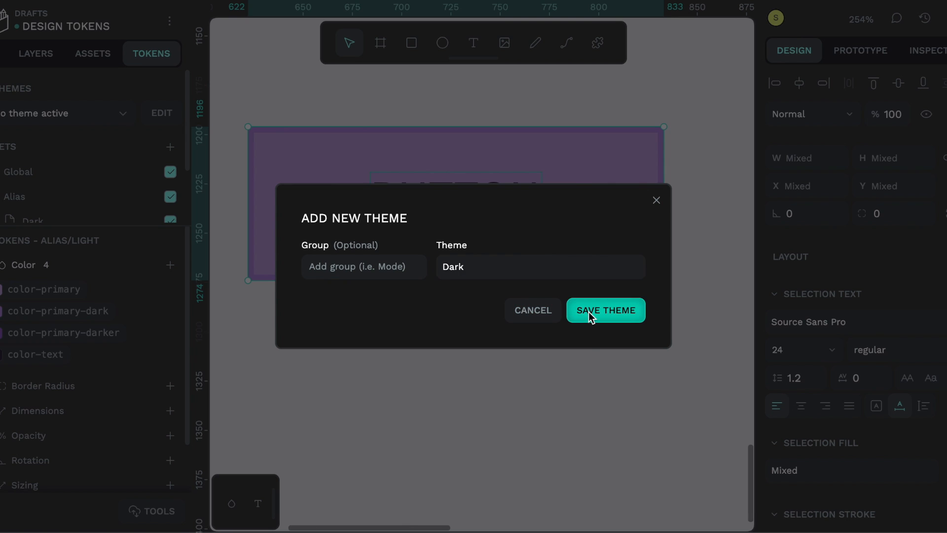
pyautogui.click(560, 298)
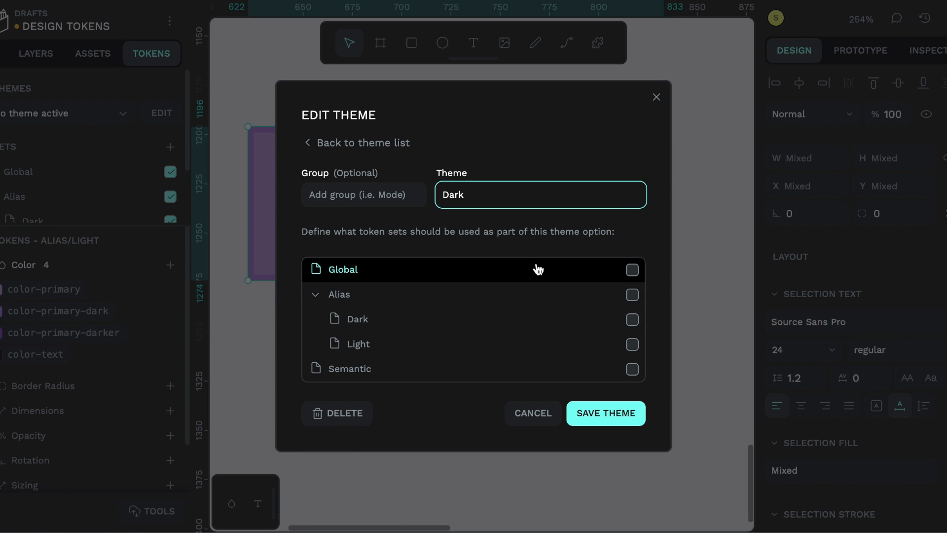
# Step: Include the Global, Alias Dark and Semantic sets in the Dark theme, save it and close the themes list
pyautogui.click(632, 270)
pyautogui.click(633, 320)
pyautogui.click(632, 369)
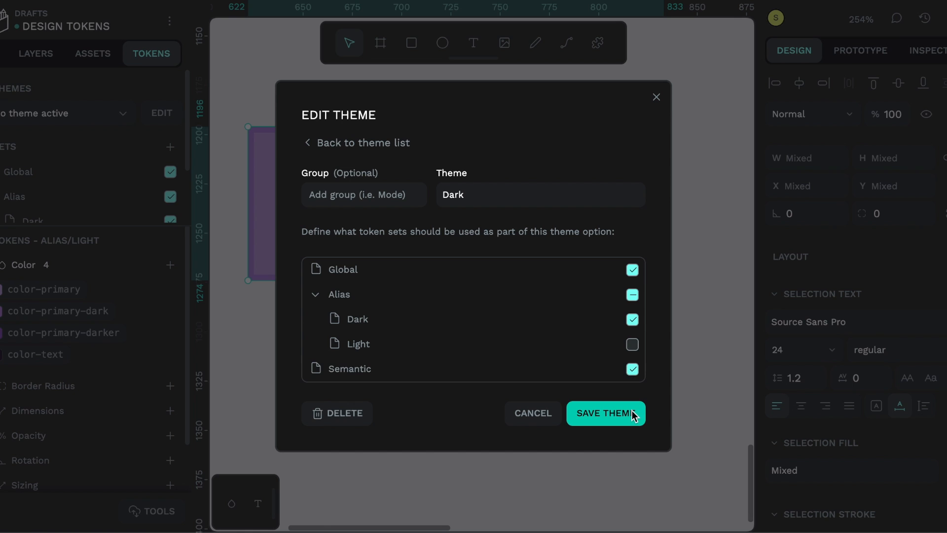
pyautogui.click(632, 414)
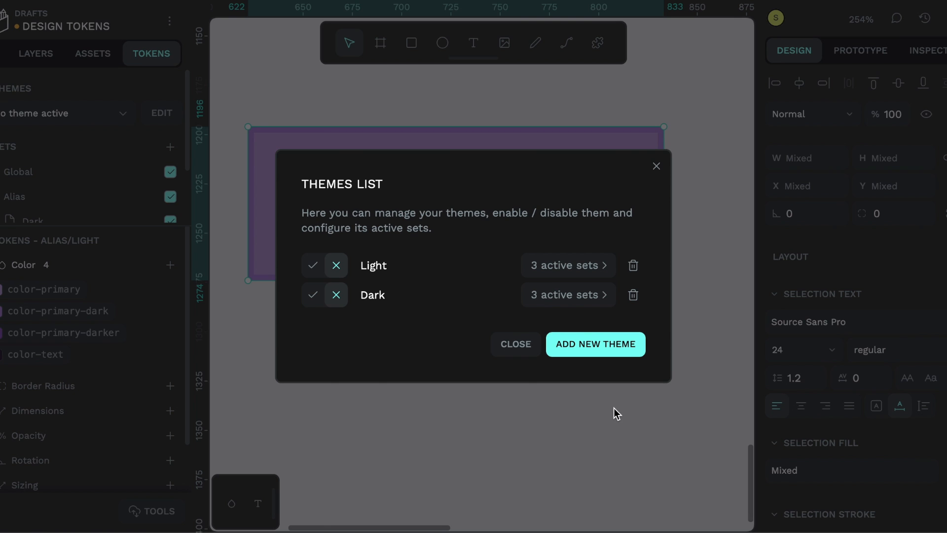
pyautogui.click(524, 349)
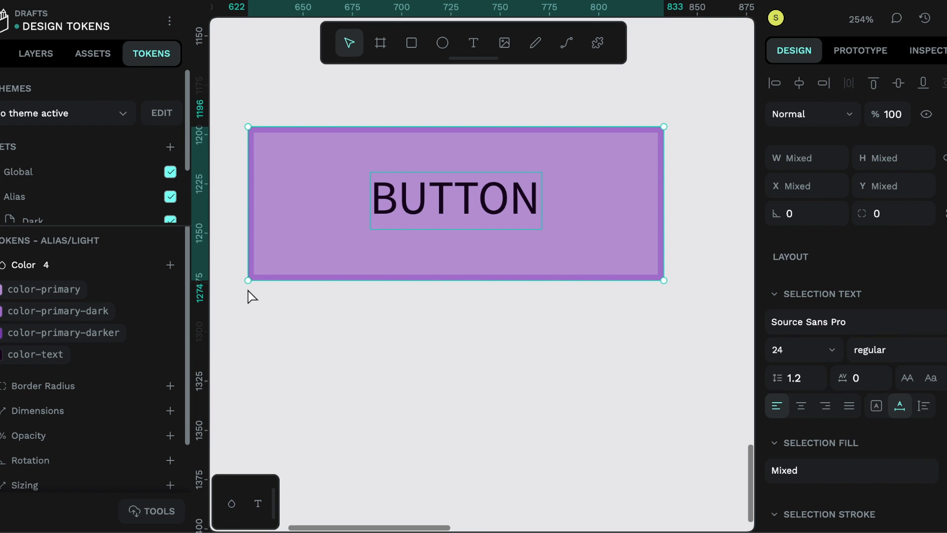
# Step: Activate the Dark theme for the file and look over the Alias/Light tokens
pyautogui.click(15, 115)
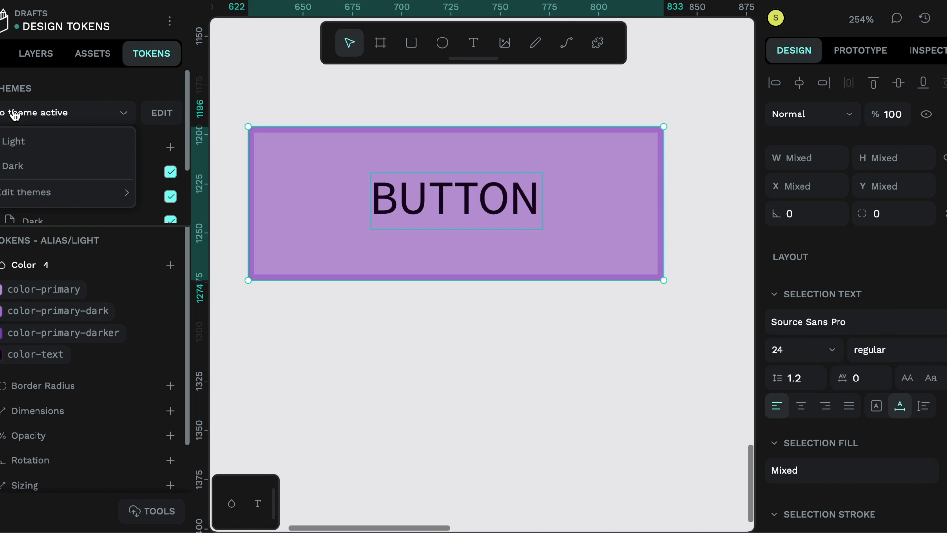
pyautogui.click(30, 164)
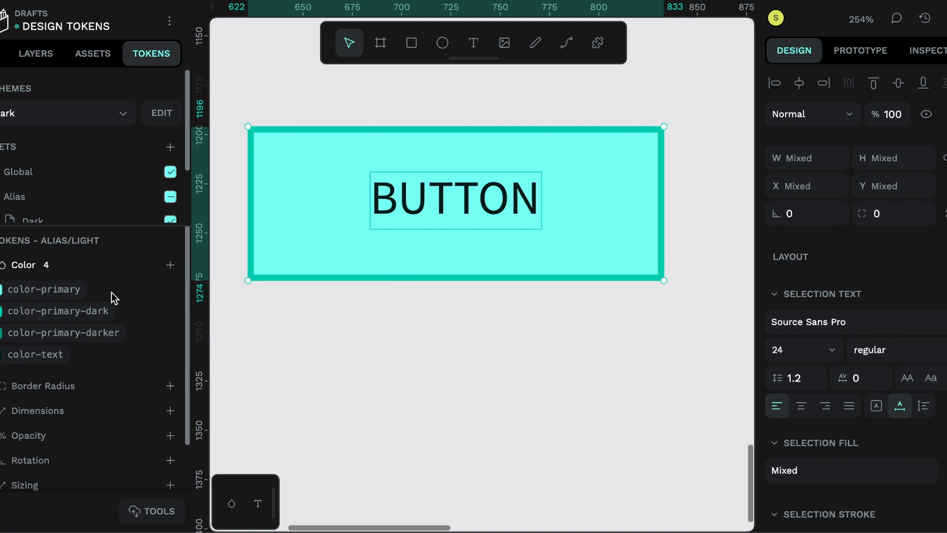
pyautogui.scroll(-2, 89, 373)
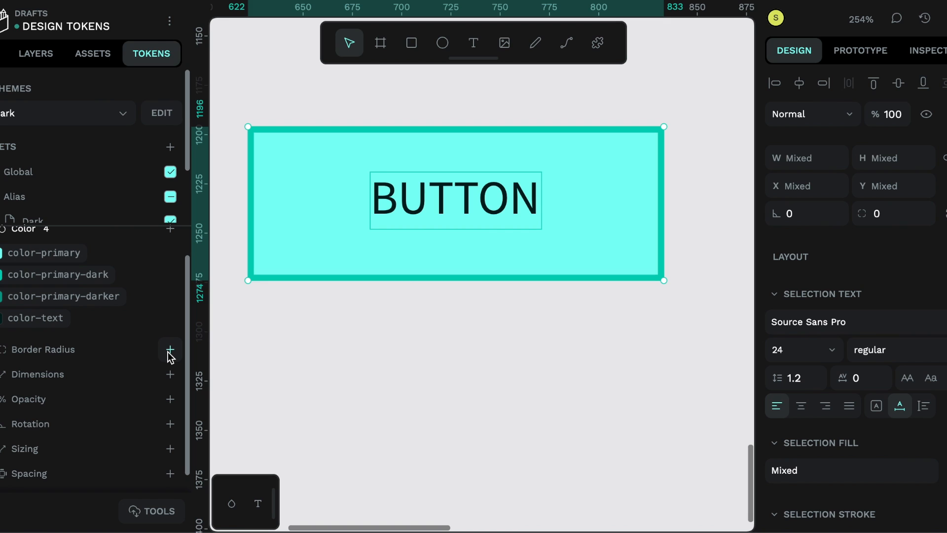
pyautogui.scroll(2, 123, 296)
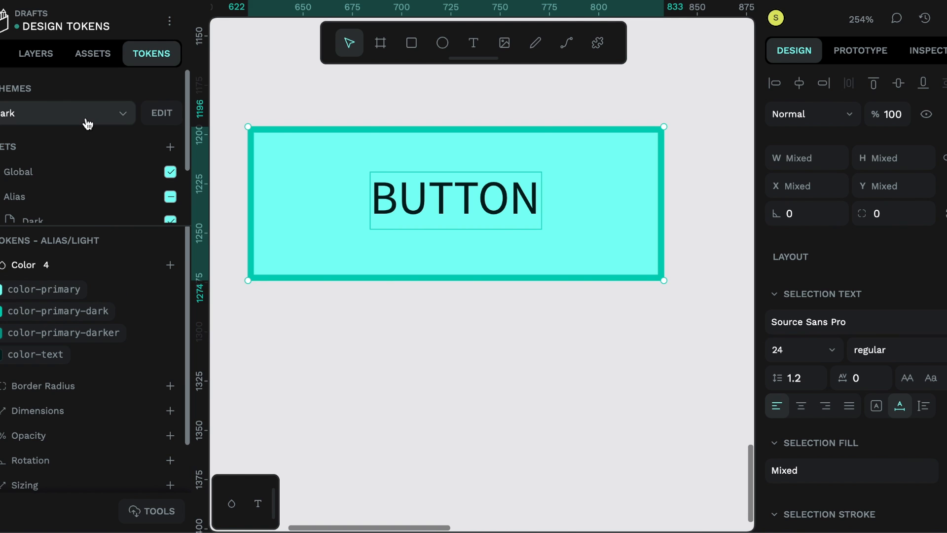
# Step: Create an opacity token named opacity-50 with the value 50% in the Global set
pyautogui.click(45, 174)
pyautogui.scroll(-2, 96, 366)
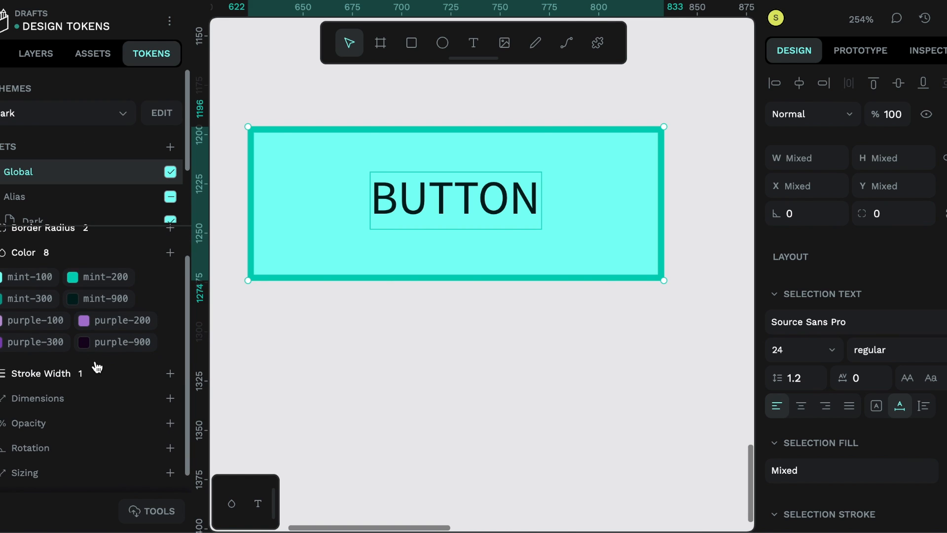
pyautogui.scroll(-1, 96, 366)
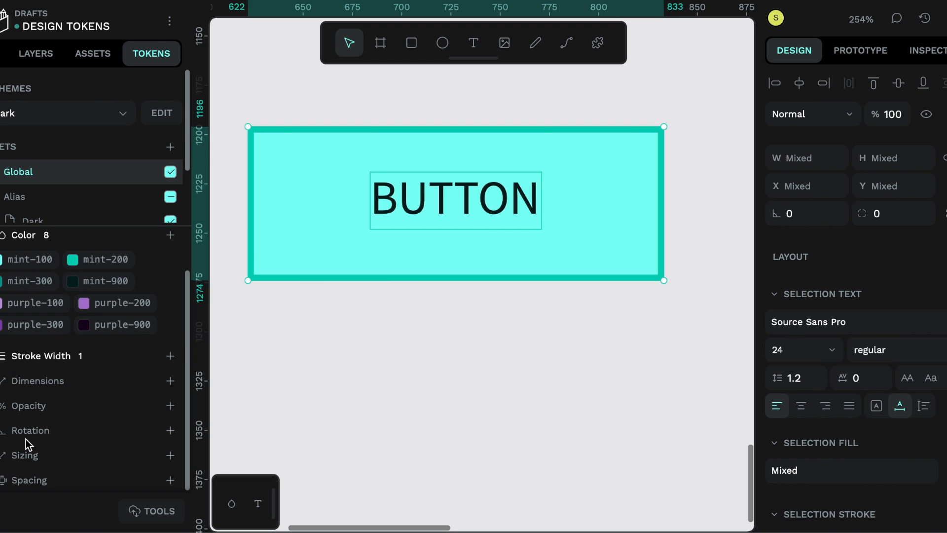
pyautogui.click(170, 406)
pyautogui.click(307, 296)
pyautogui.write('opacity-50%')
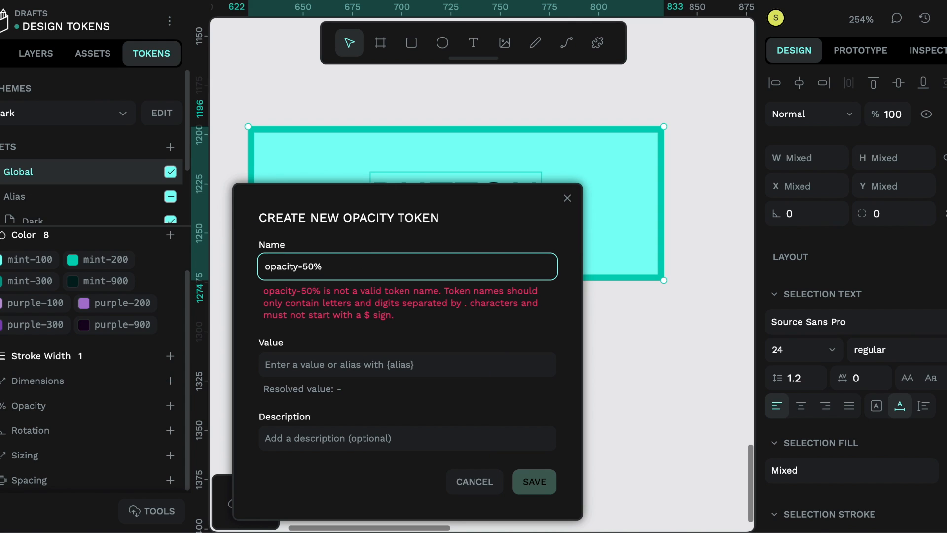
pyautogui.press('BackSpace')
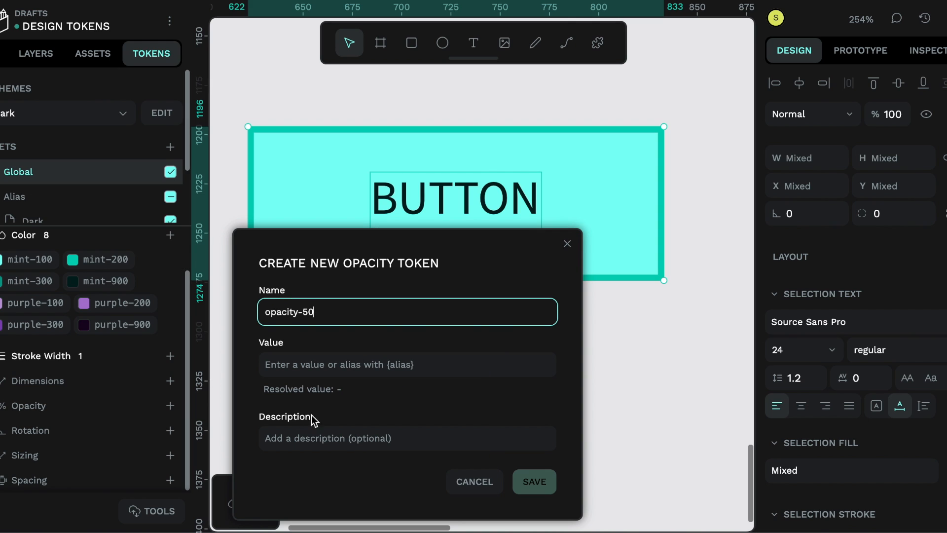
pyautogui.click(352, 364)
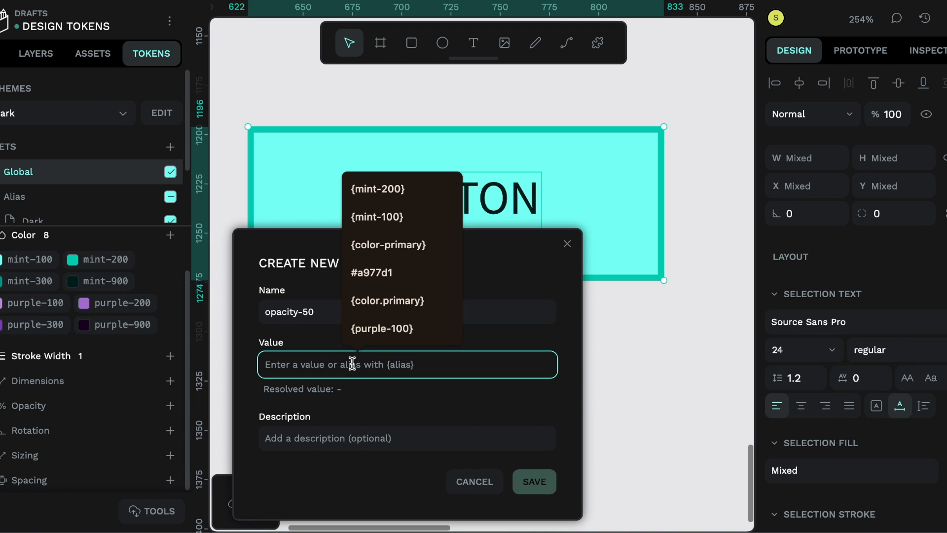
pyautogui.write('50%')
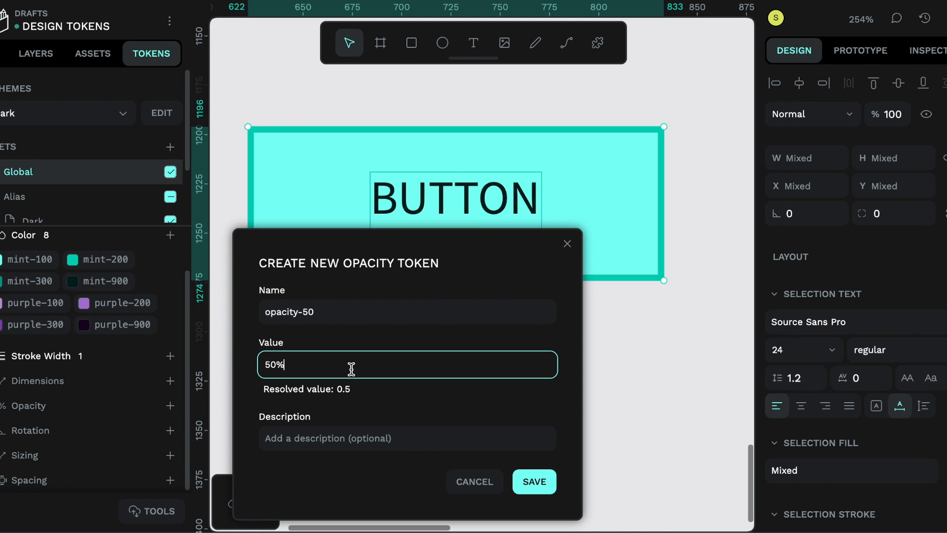
pyautogui.click(518, 489)
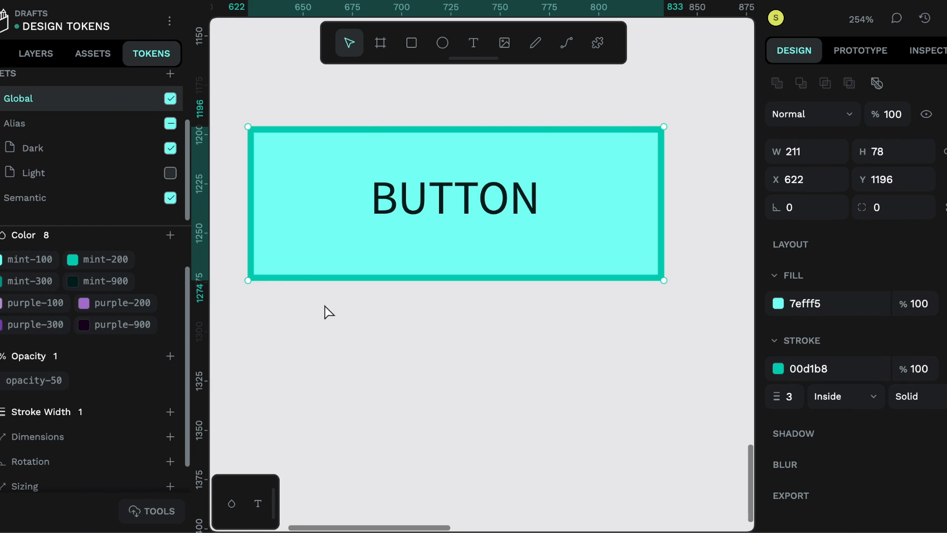
# Step: Apply the opacity-50 token to the button's rectangle and deselect it
pyautogui.rightClick(45, 387)
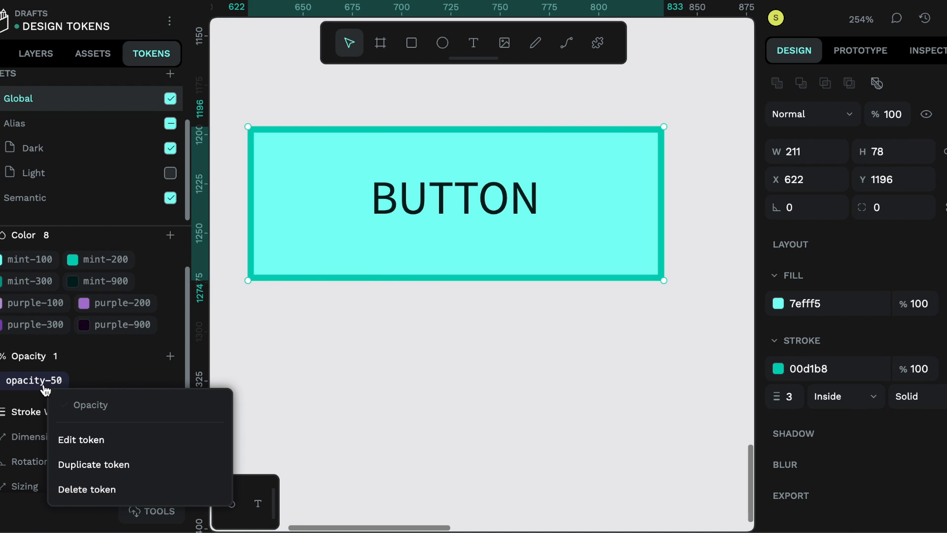
pyautogui.click(90, 405)
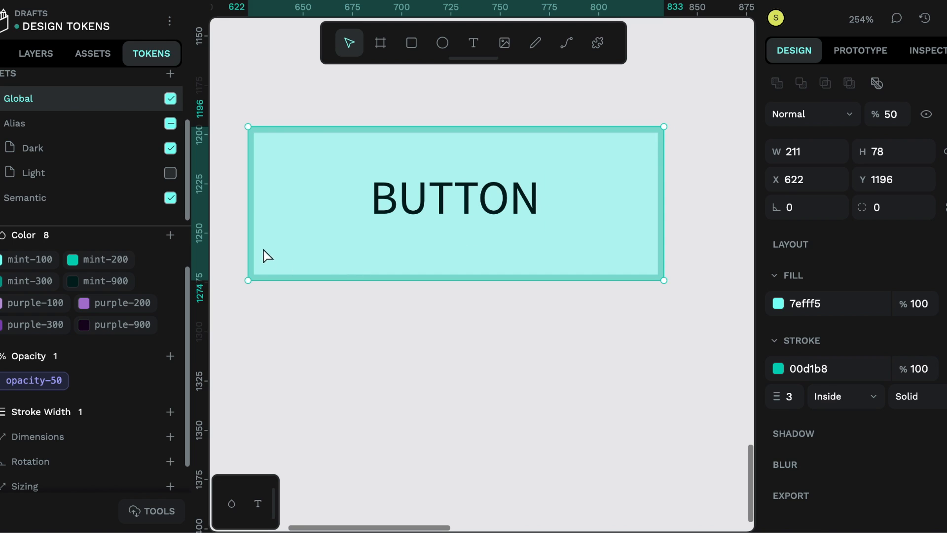
pyautogui.click(448, 288)
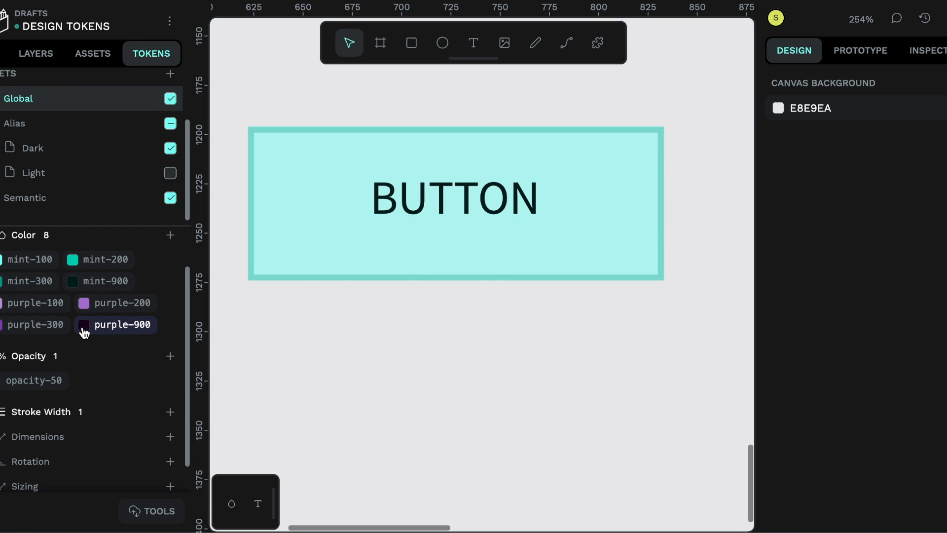
# Step: Read the Penpot blog article "What are design tokens? A complete guide" from its title to the dashboard header example
pyautogui.scroll(-1, 81, 326)
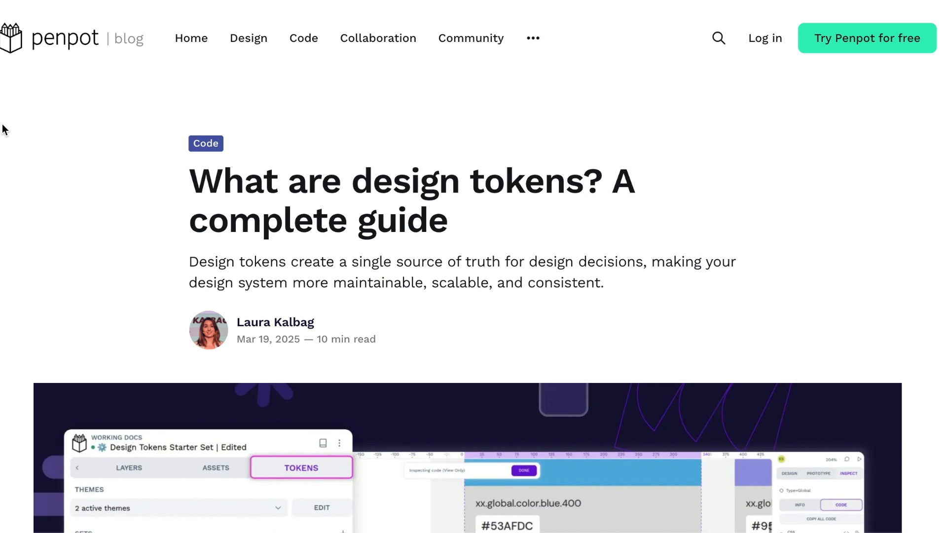
pyautogui.scroll(-3, 167, 121)
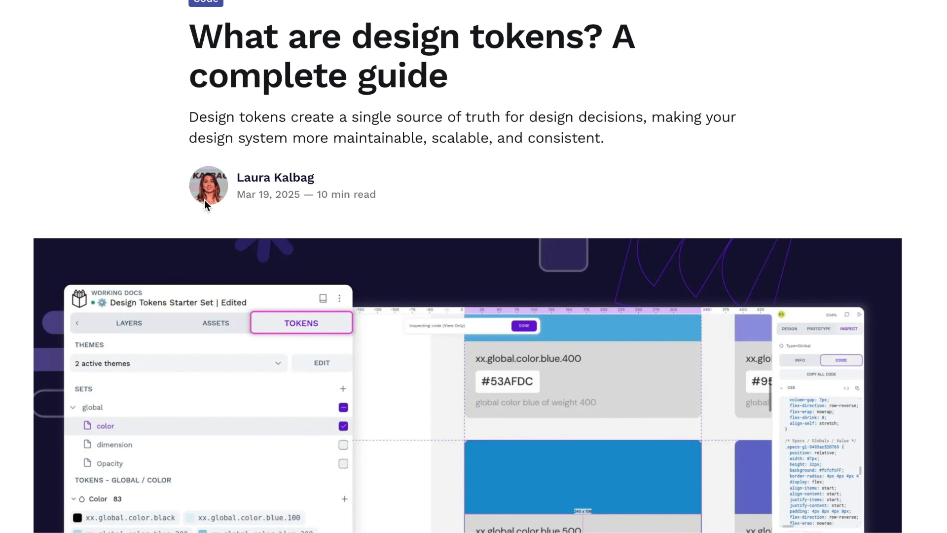
pyautogui.scroll(-4, 212, 197)
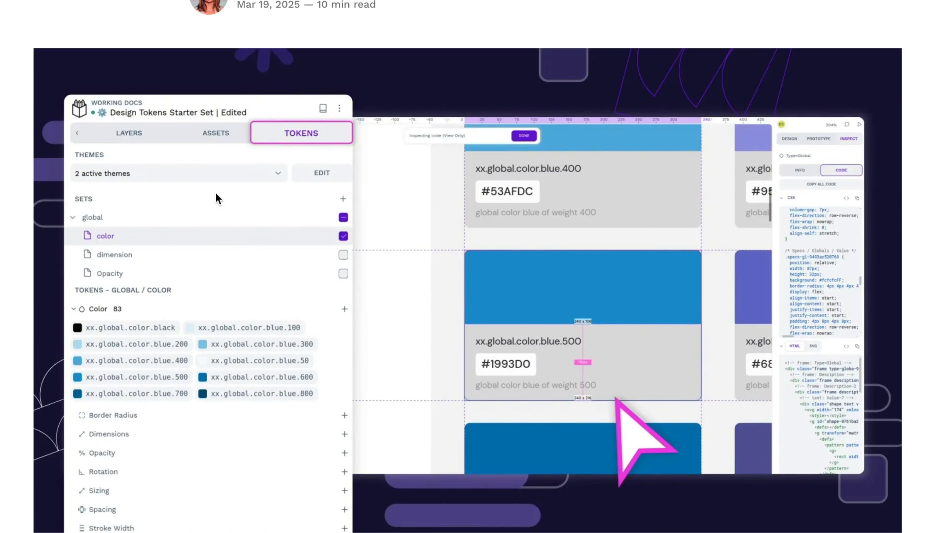
pyautogui.scroll(-10, 266, 190)
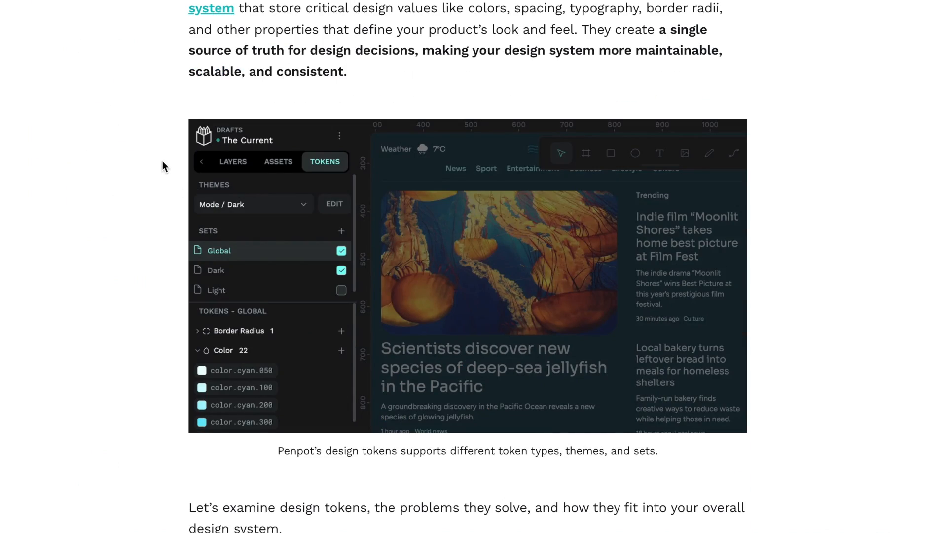
pyautogui.scroll(-3, 161, 161)
pyautogui.scroll(-4, 135, 154)
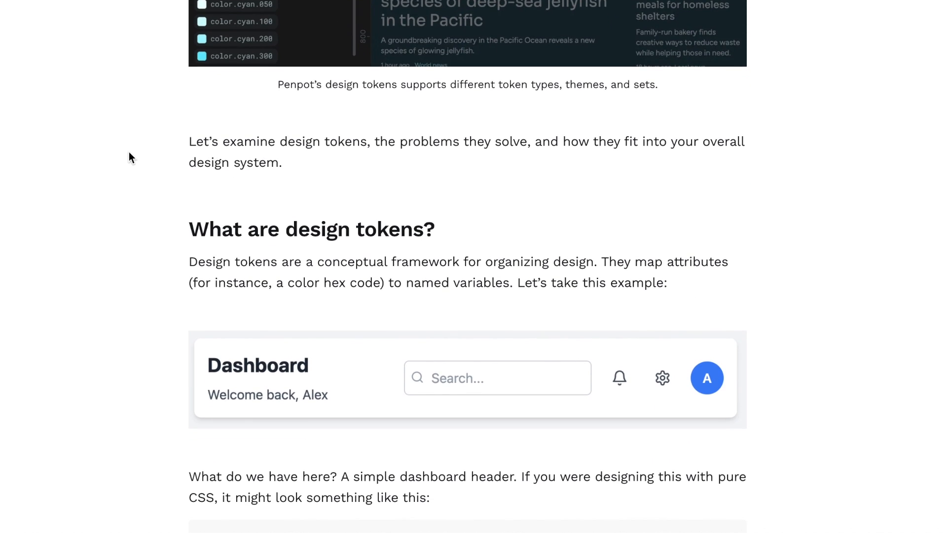